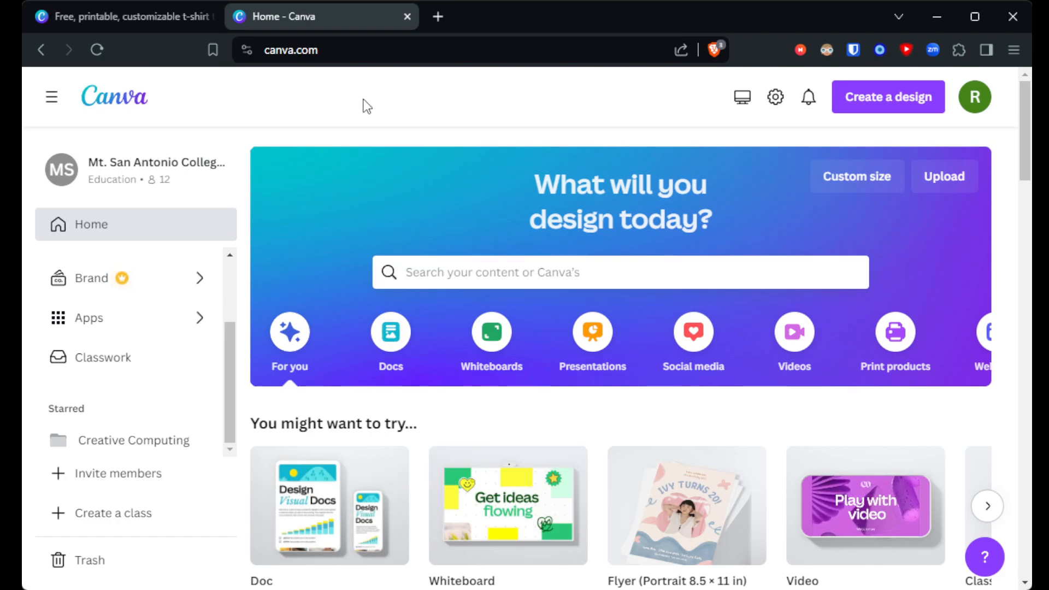
scroll(194, 416, "down", 3)
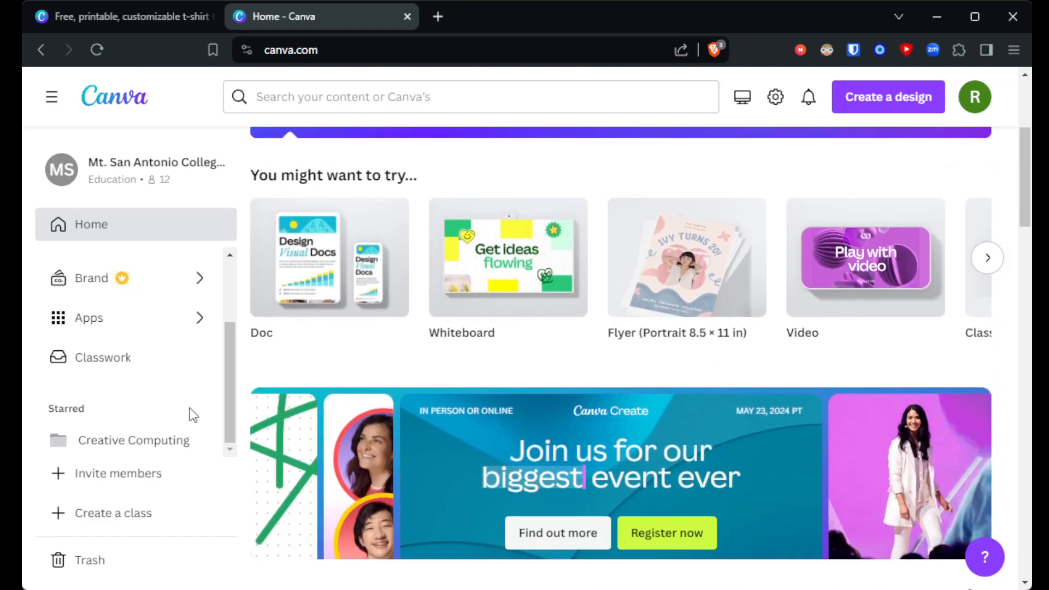
scroll(193, 414, "up", 2)
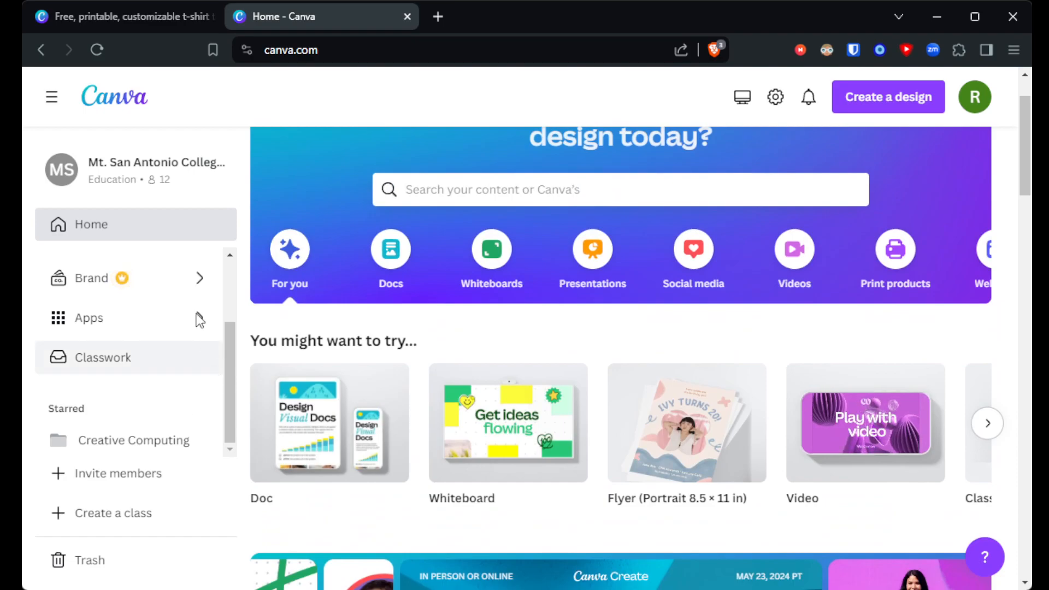
left_click(52, 98)
left_click(52, 99)
left_click(52, 98)
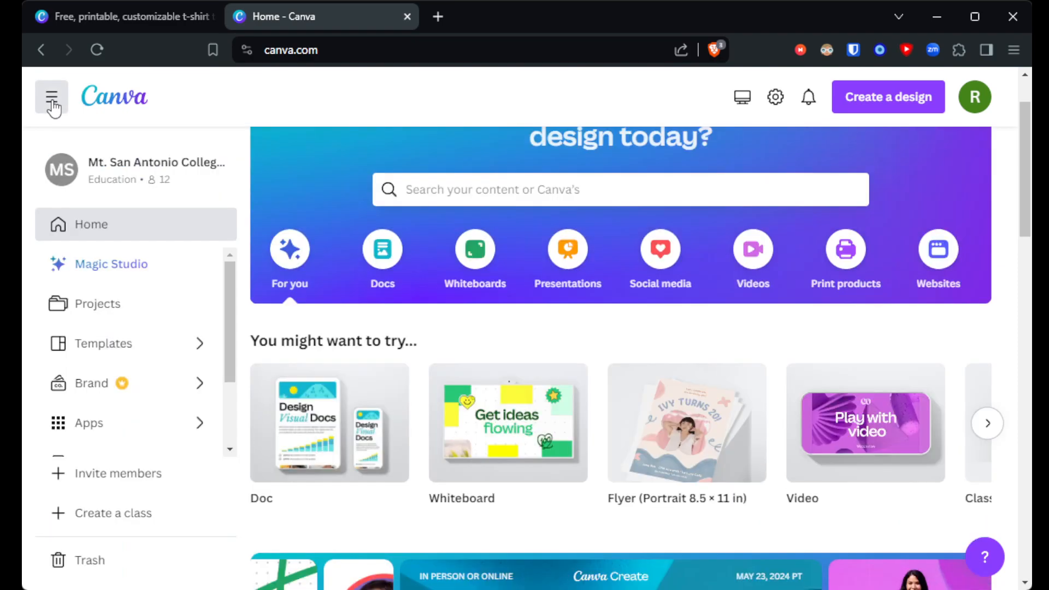
left_click(52, 101)
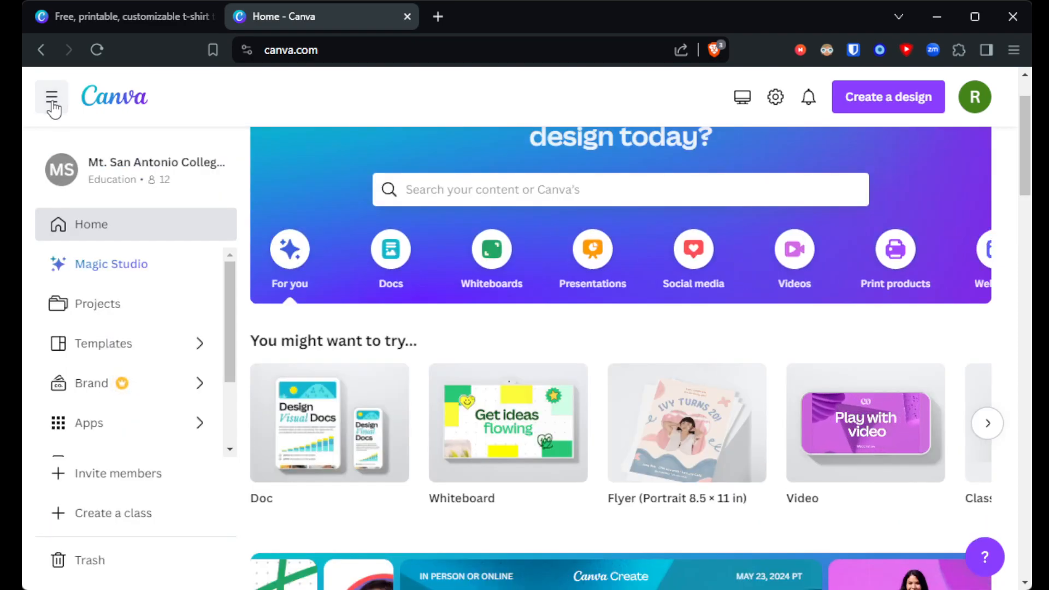
Step: Go to the template library and open its Print products category
left_click(111, 351)
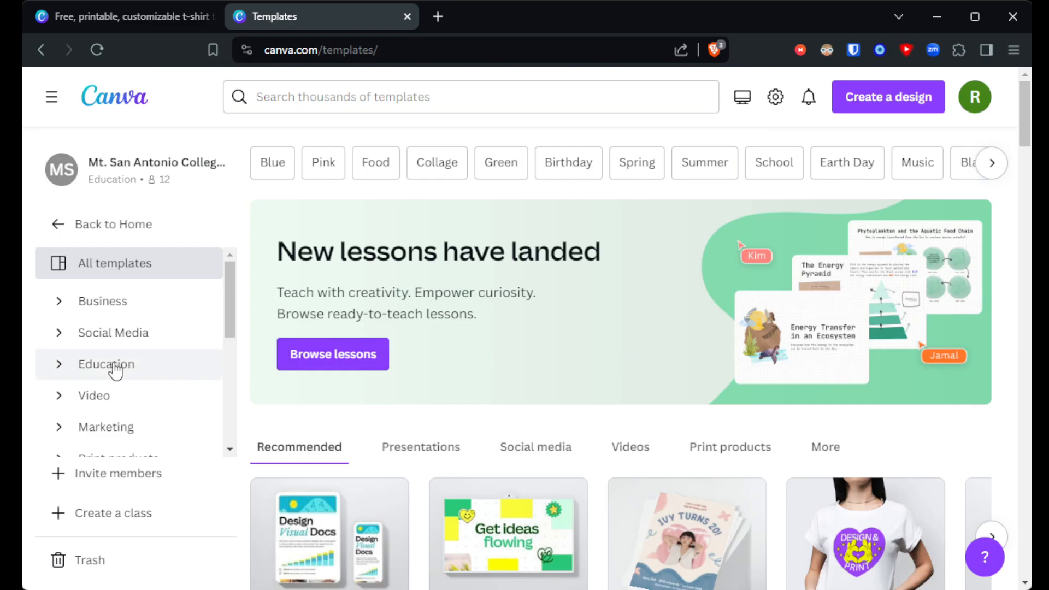
scroll(114, 366, "down", 1)
scroll(115, 370, "down", 3)
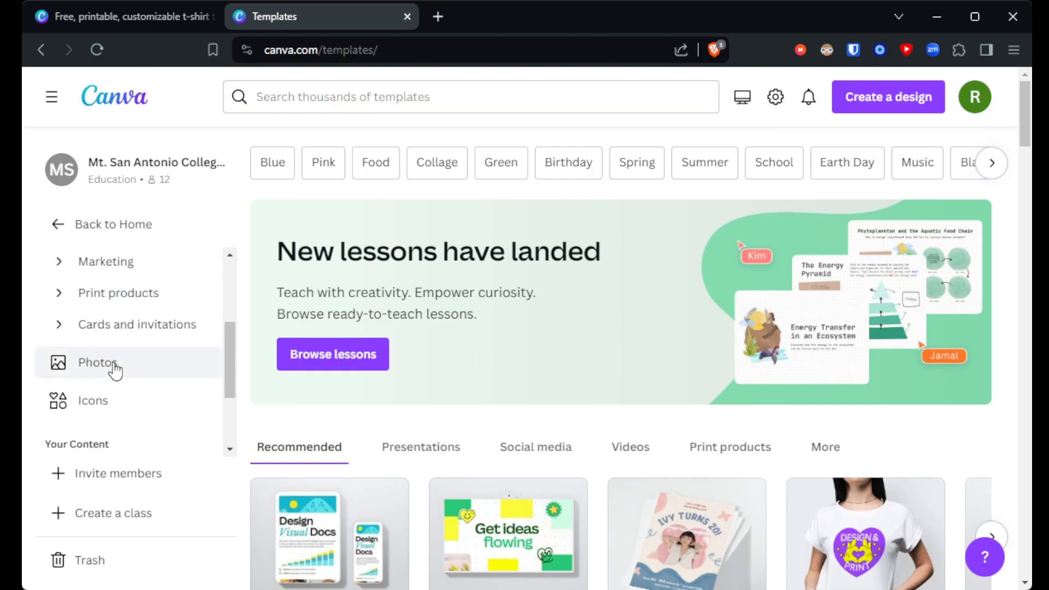
left_click(112, 295)
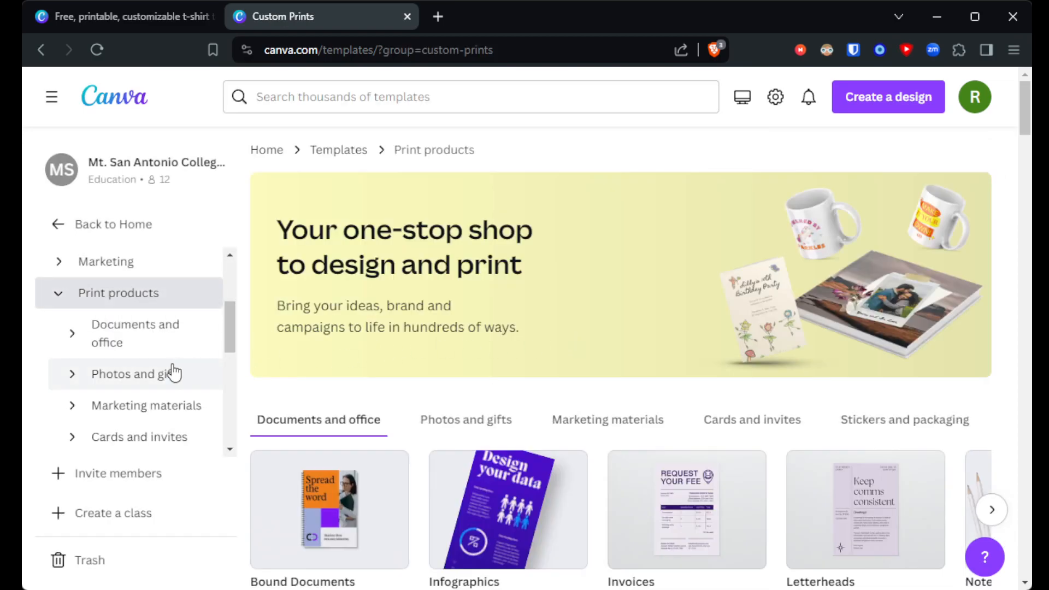
Step: Expand the Clothing and accessories subcategory and open the T-Shirts templates
scroll(173, 371, "down", 2)
scroll(174, 372, "down", 2)
scroll(174, 371, "up", 2)
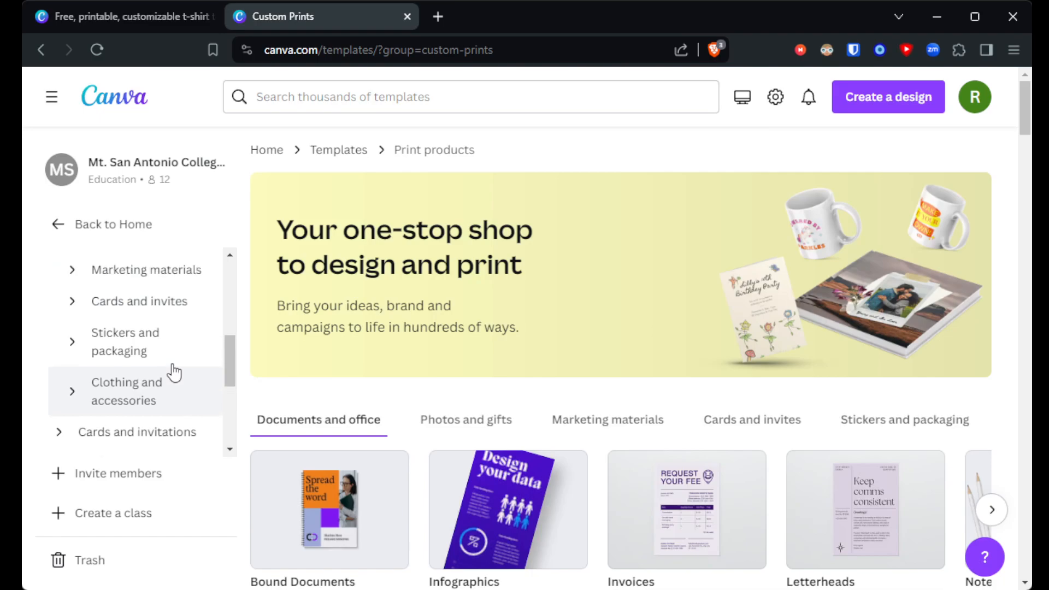
scroll(173, 372, "down", 2)
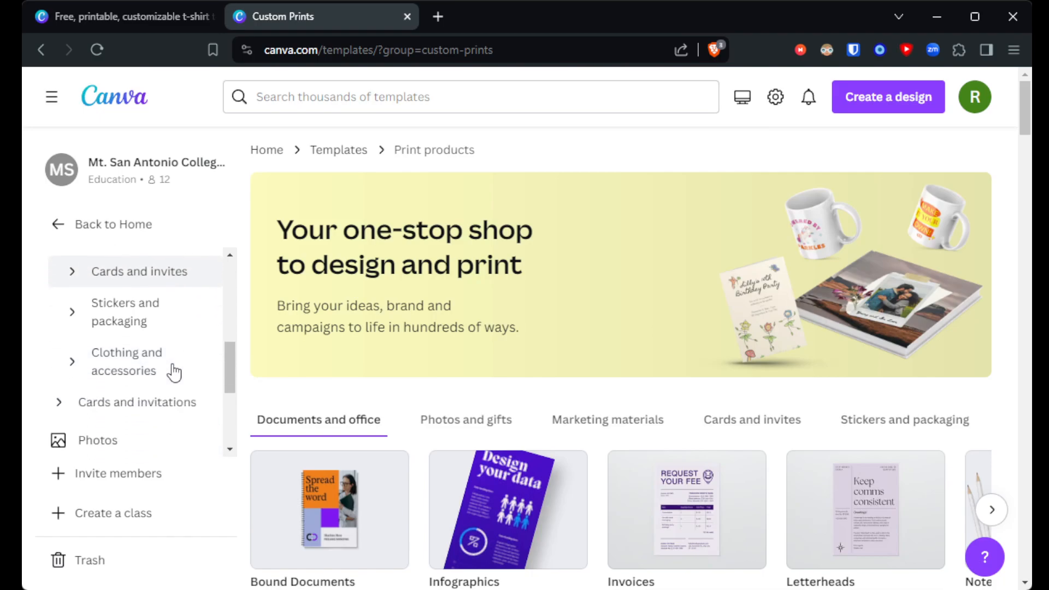
left_click(122, 364)
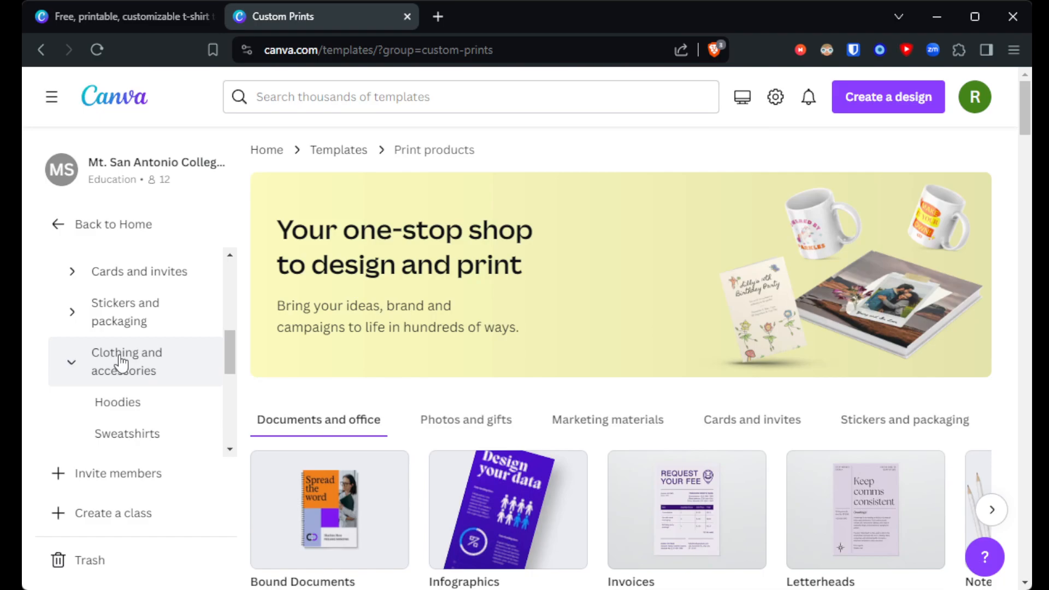
scroll(122, 363, "down", 2)
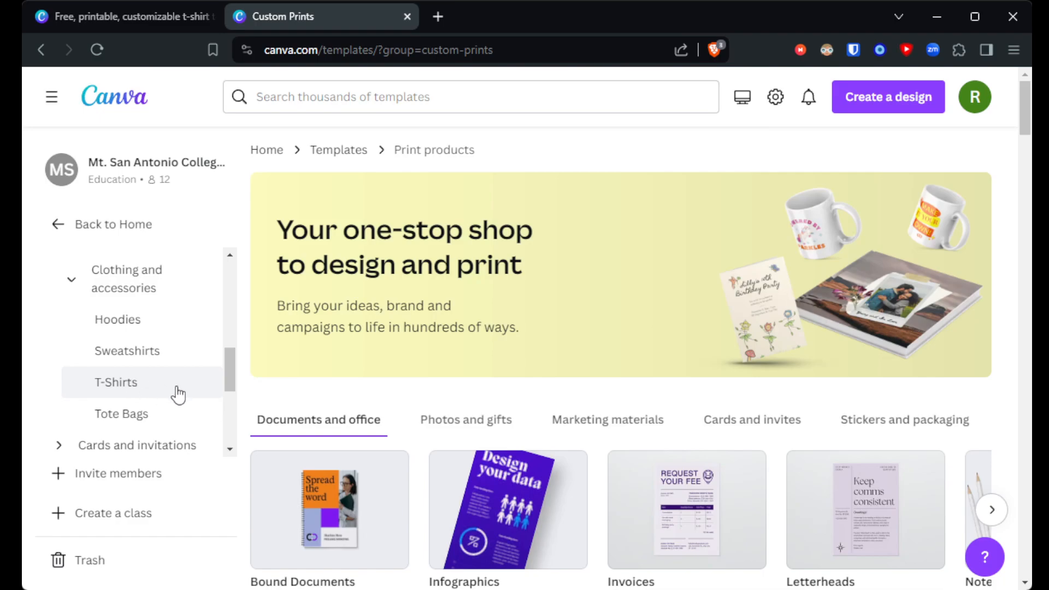
left_click(131, 389)
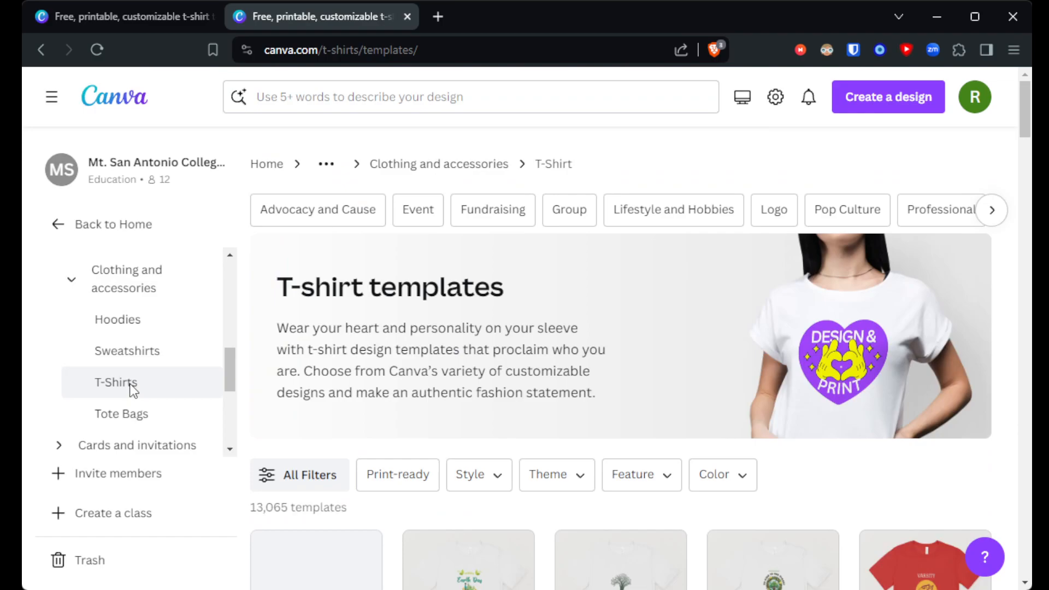
Step: Browse the gallery of T-shirt templates to examine the available designs
scroll(578, 372, "down", 5)
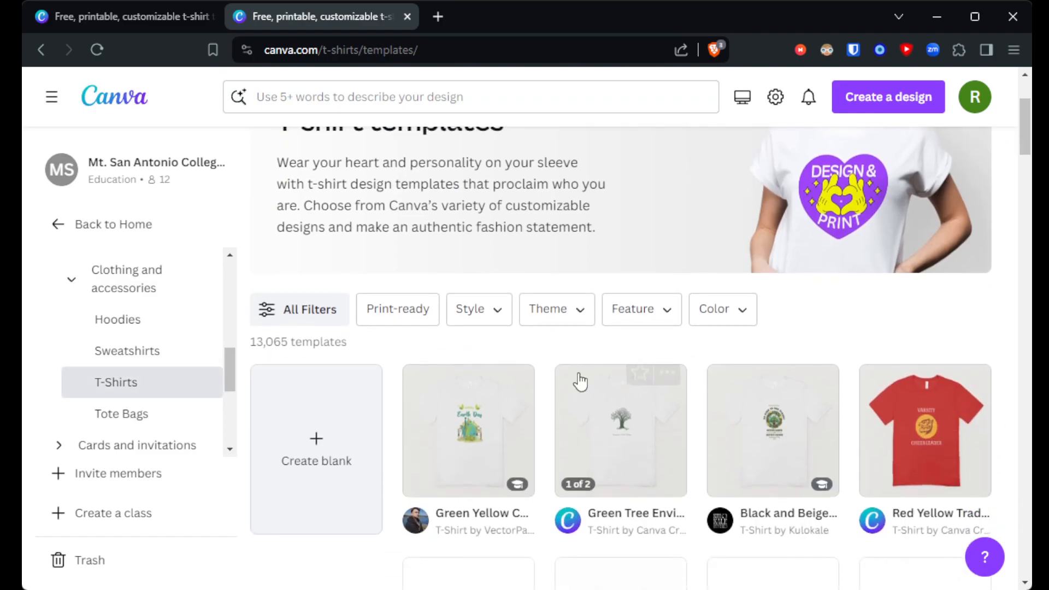
scroll(581, 381, "down", 3)
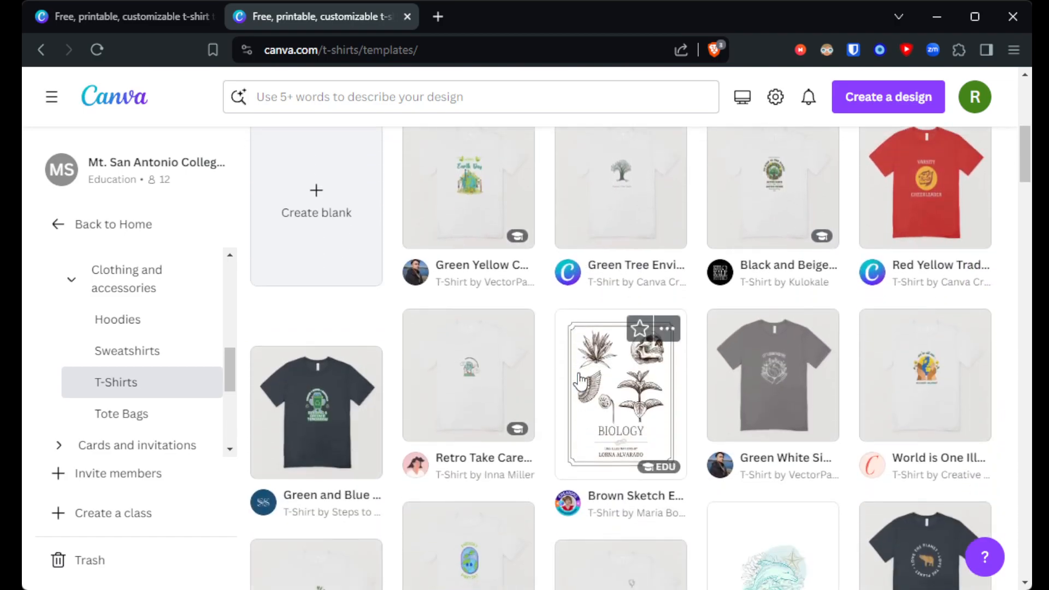
scroll(580, 381, "up", 3)
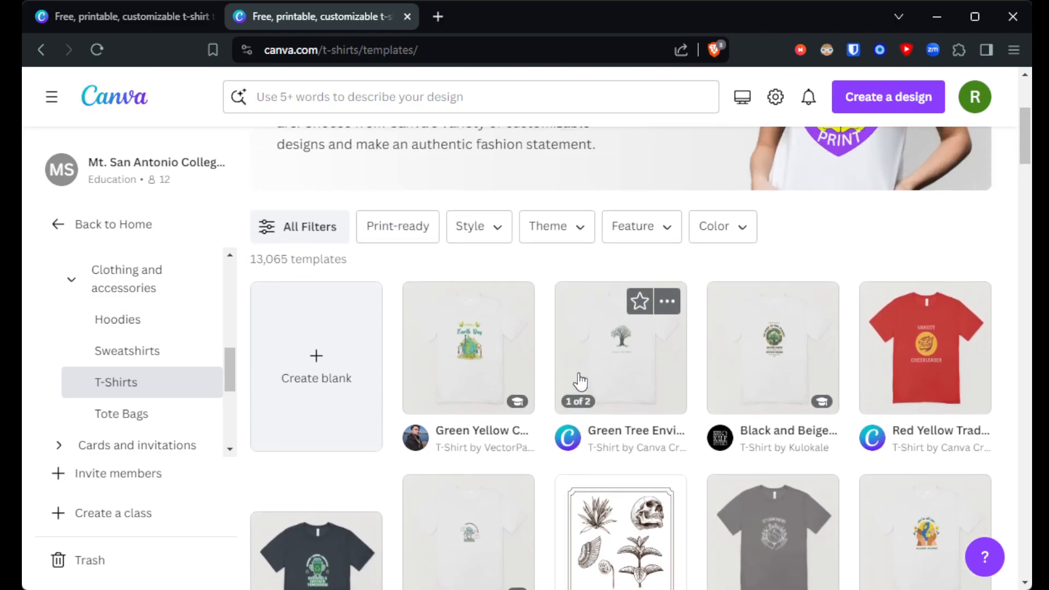
scroll(580, 380, "down", 2)
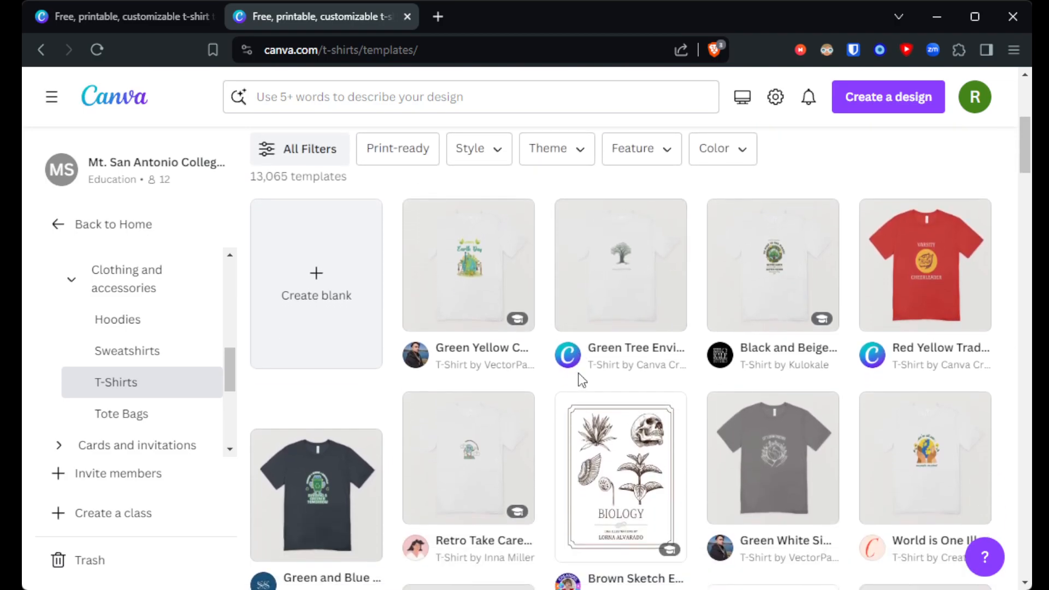
scroll(581, 380, "down", 3)
scroll(580, 381, "down", 6)
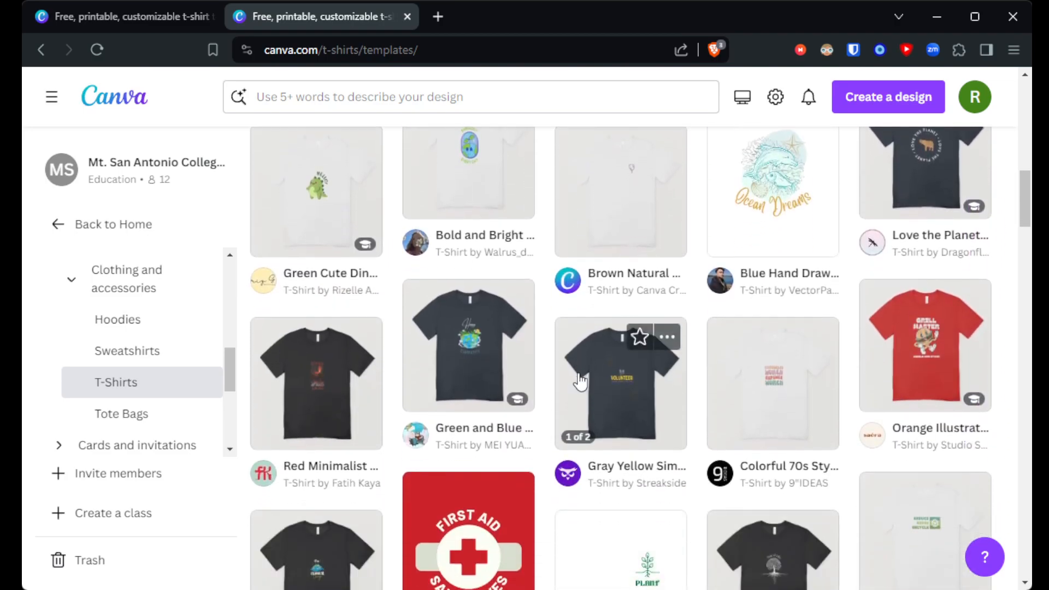
scroll(580, 381, "down", 6)
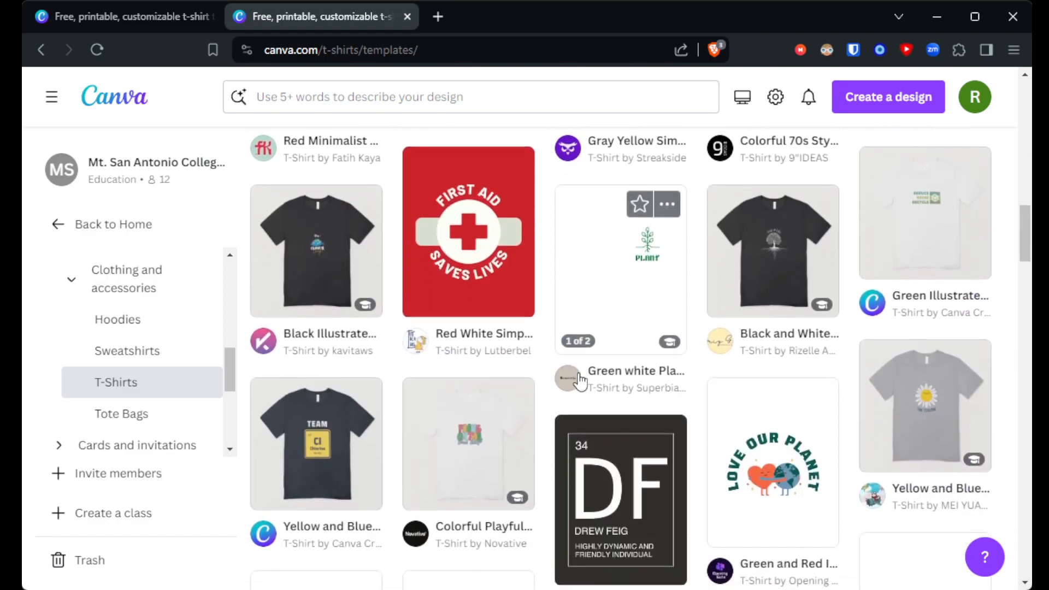
mouse_move(580, 380)
scroll(581, 381, "up", 5)
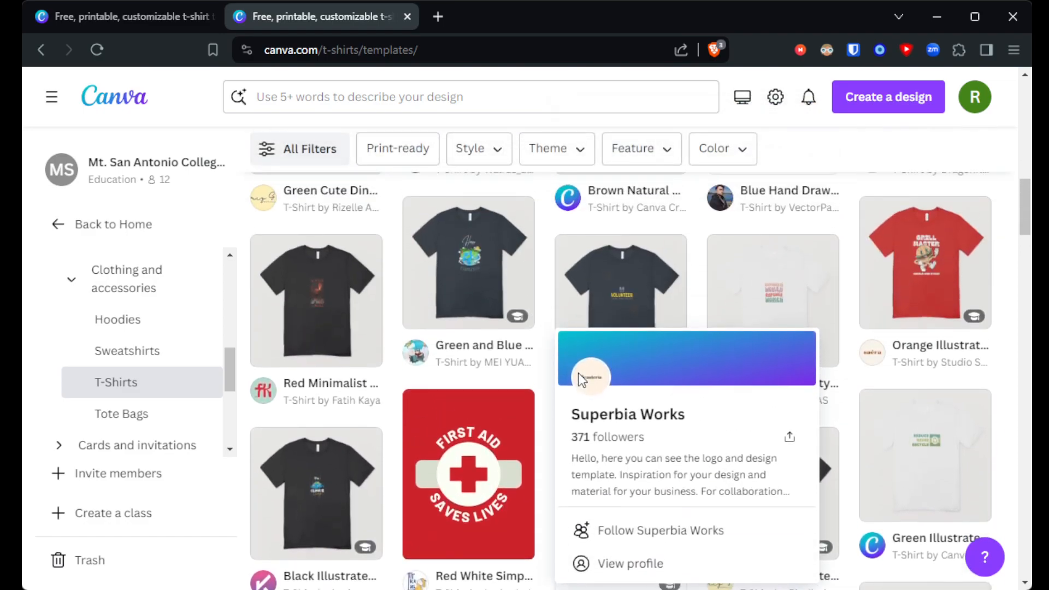
scroll(412, 399, "up", 8)
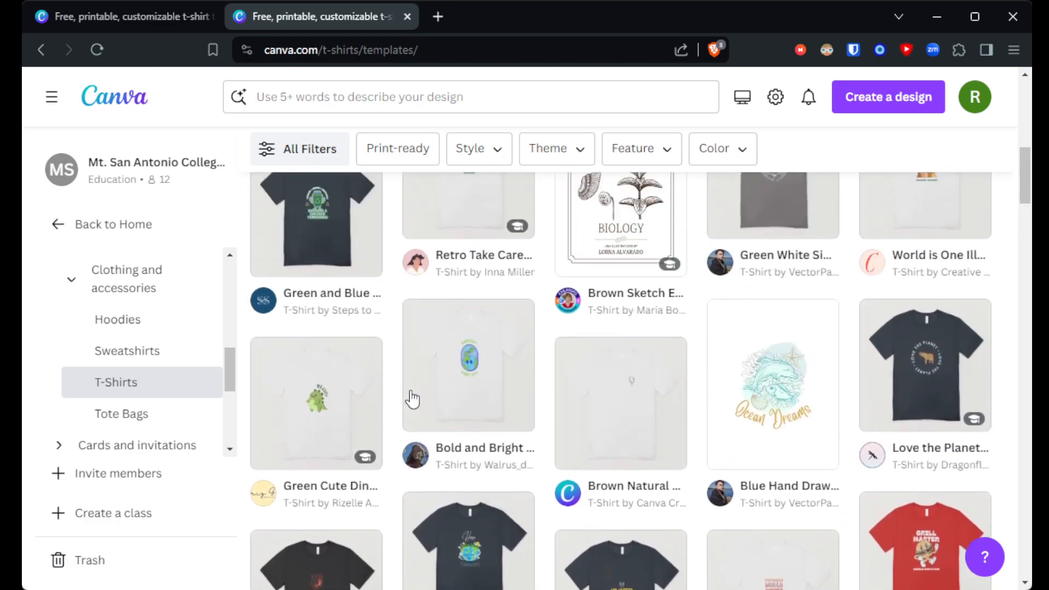
mouse_move(410, 397)
scroll(409, 388, "up", 1)
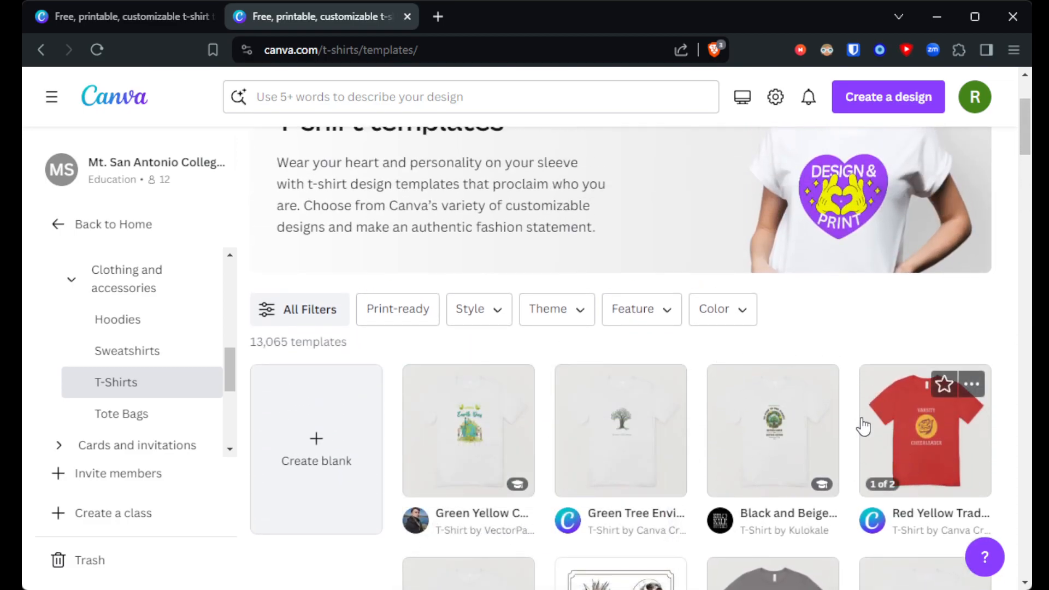
scroll(862, 427, "down", 15)
scroll(862, 427, "down", 15)
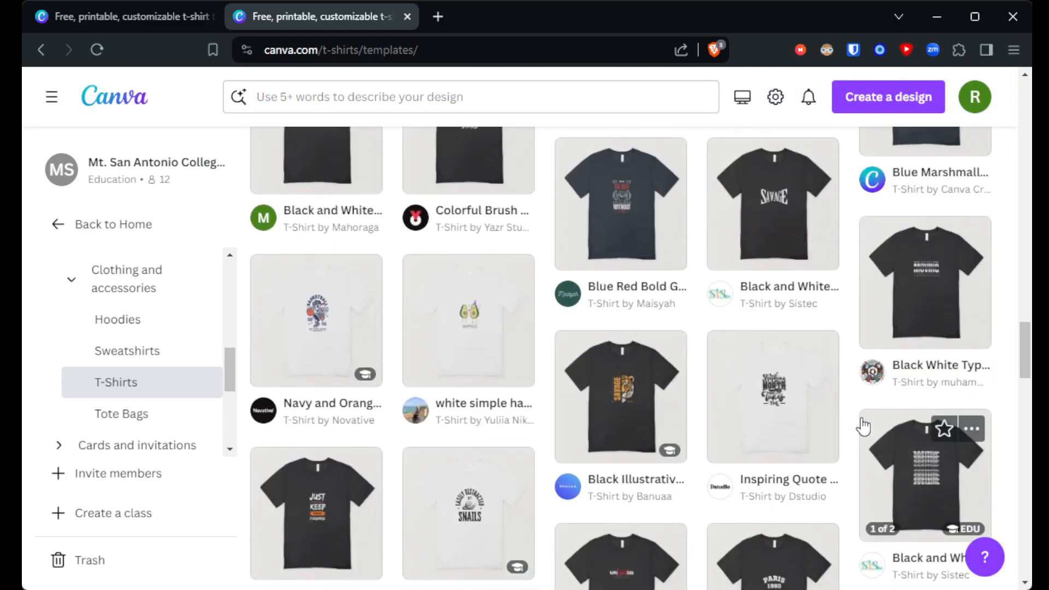
scroll(862, 425, "up", 20)
scroll(862, 426, "down", 5)
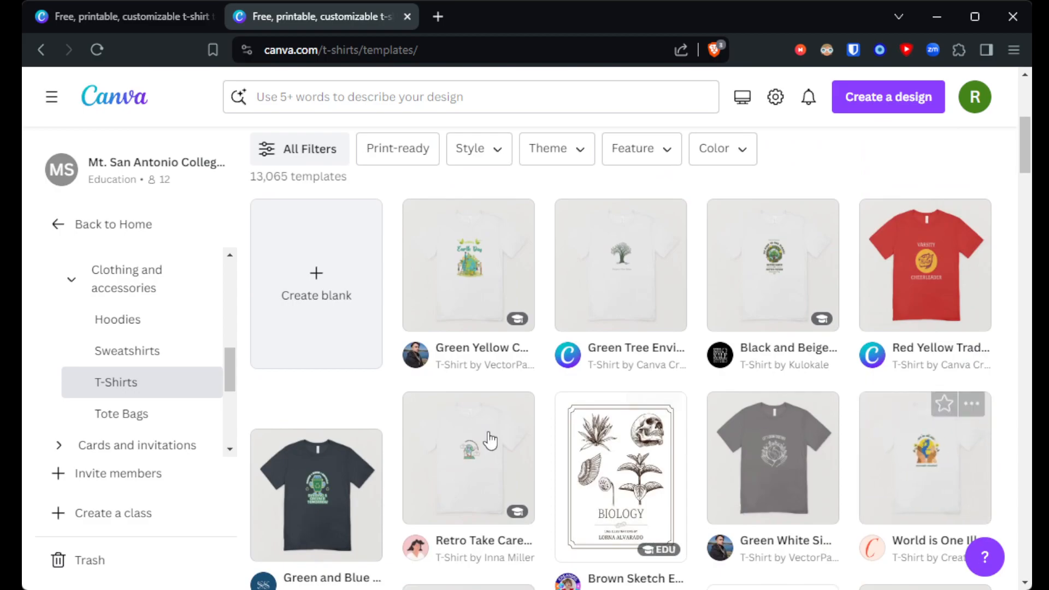
Step: Create a blank T-shirt design from the T-shirt templates page
left_click(316, 279)
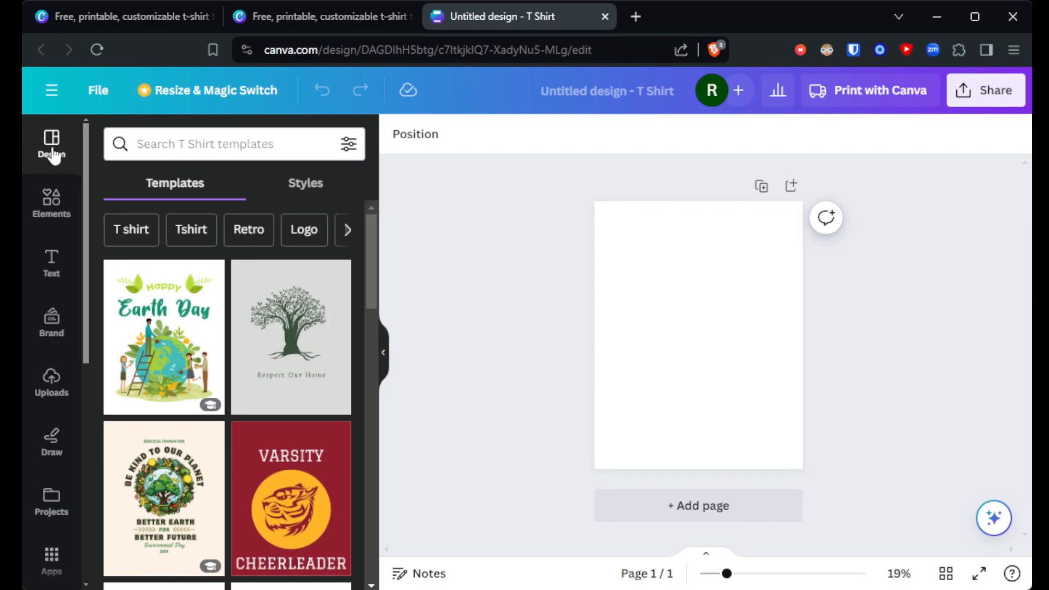
Step: Look through the T-shirt templates offered inside the editor for the blank design
scroll(256, 365, "down", 4)
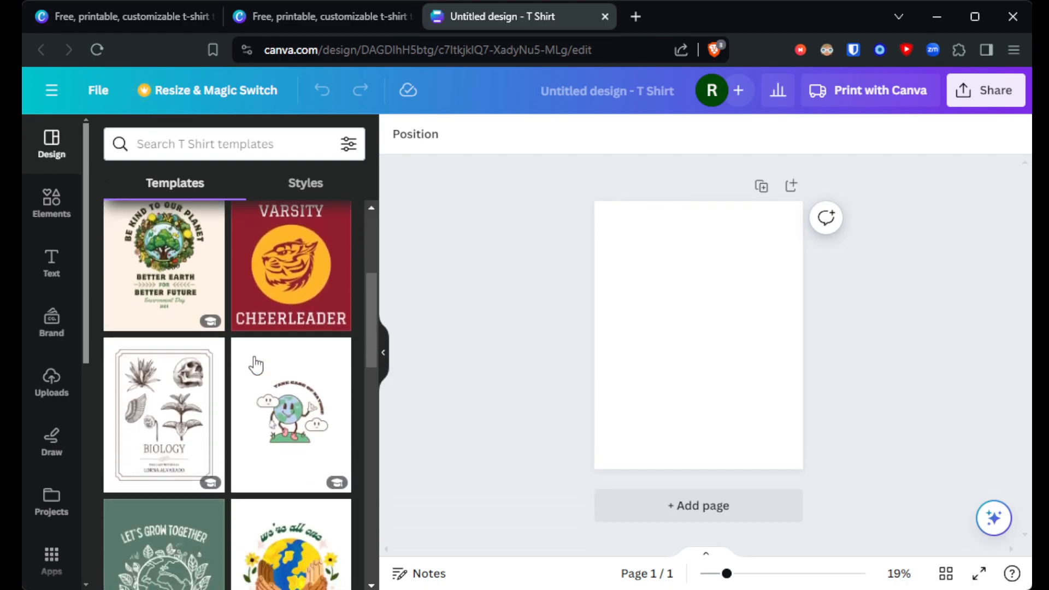
scroll(255, 365, "down", 10)
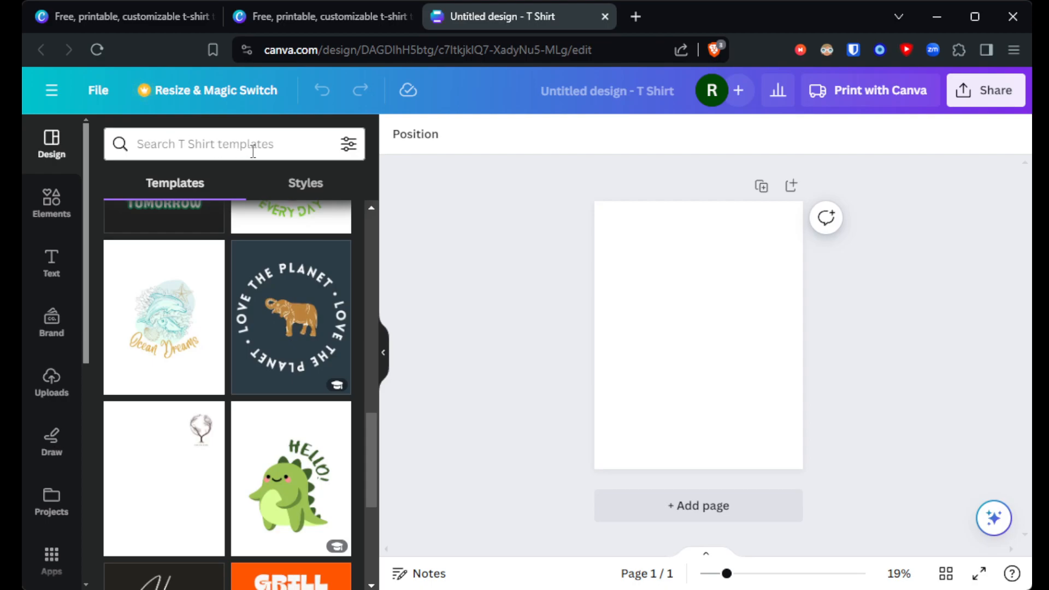
scroll(241, 328, "down", 7)
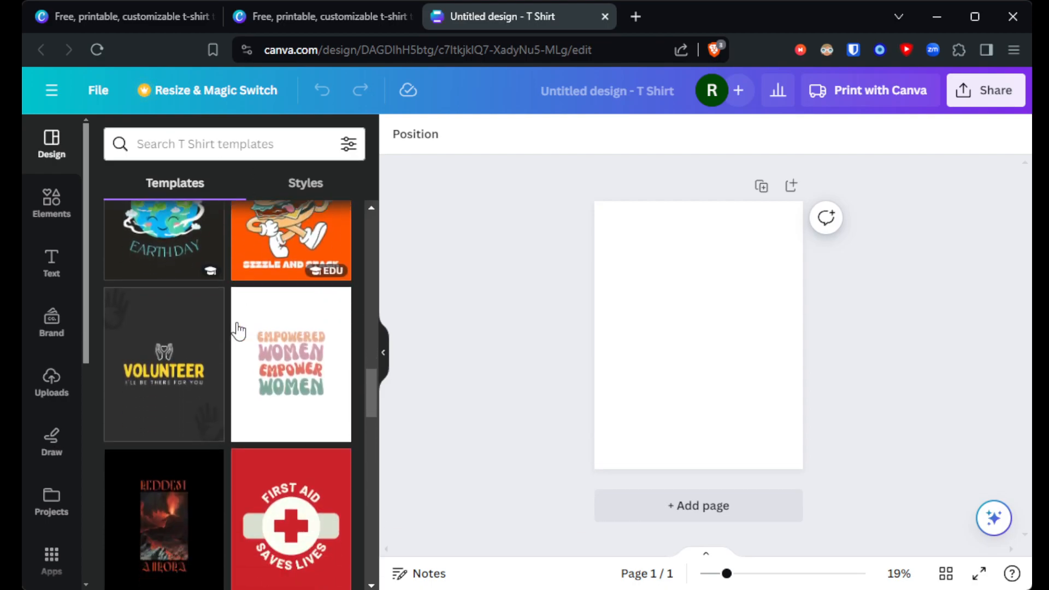
scroll(238, 330, "down", 5)
scroll(238, 330, "down", 3)
scroll(238, 330, "down", 5)
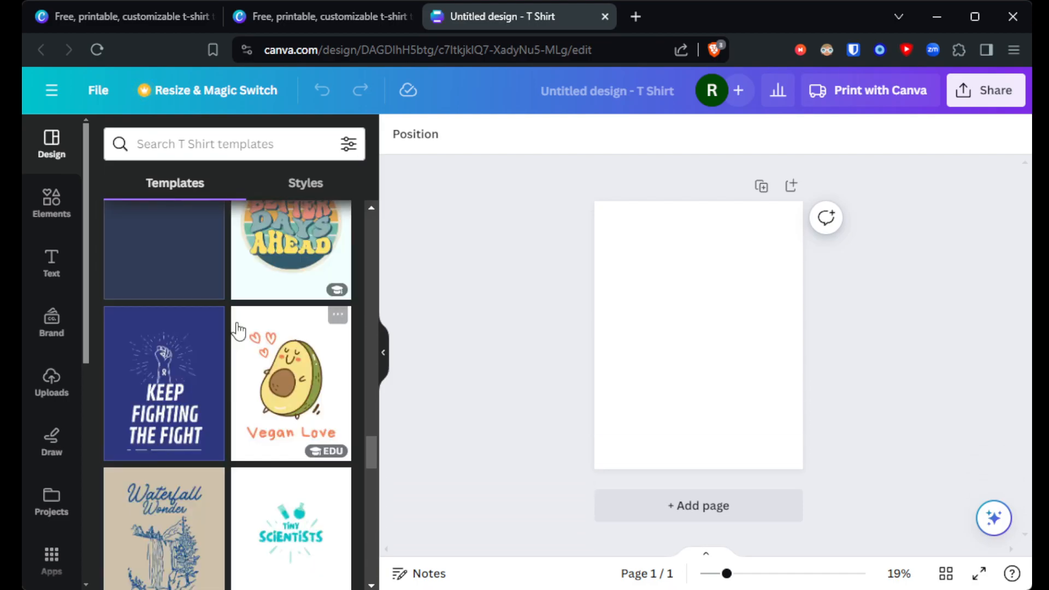
scroll(238, 330, "down", 5)
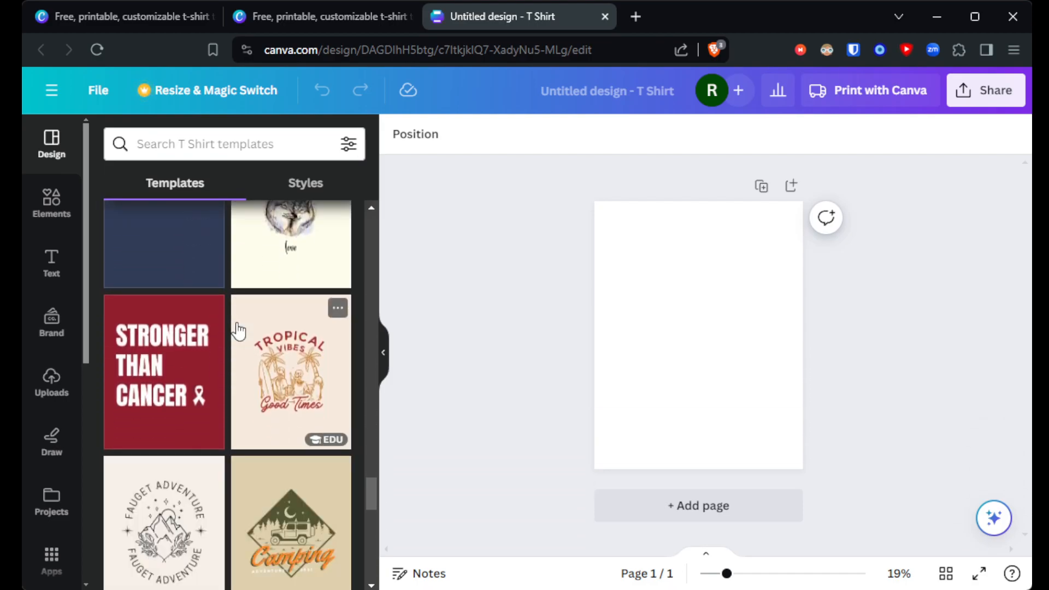
scroll(236, 322, "up", 15)
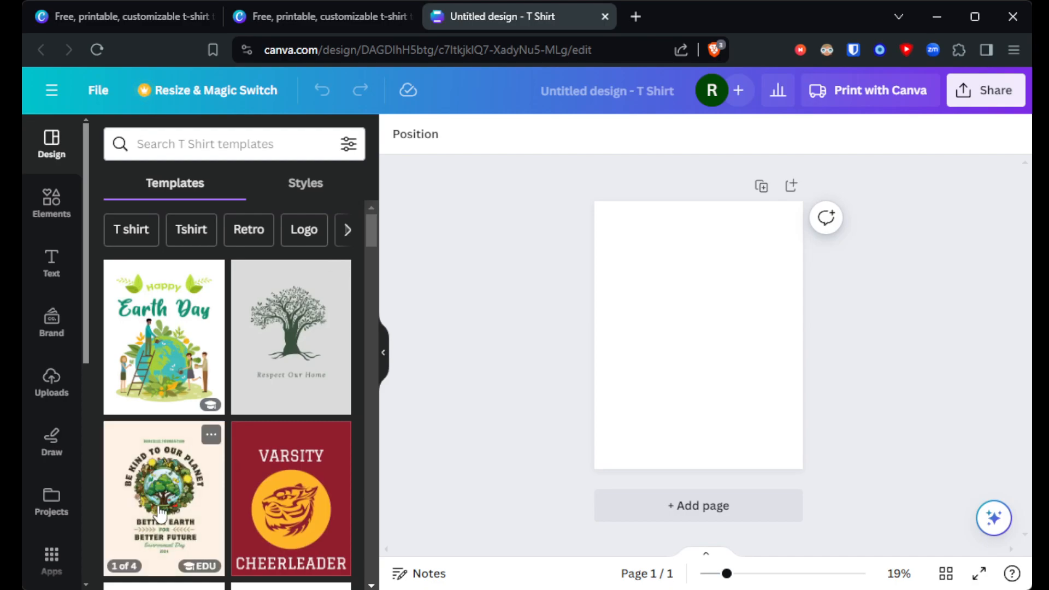
scroll(160, 513, "down", 5)
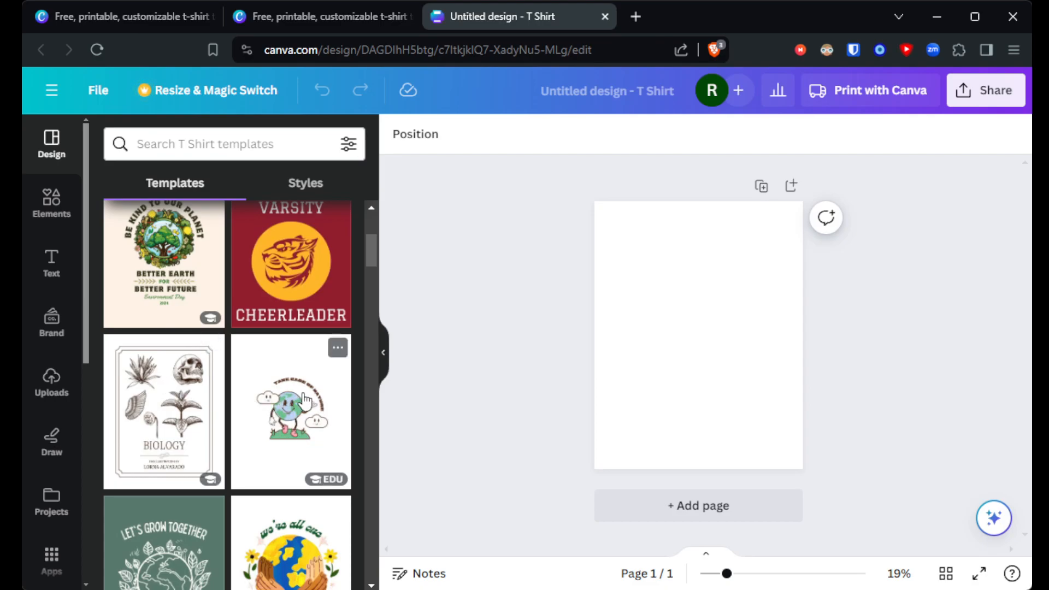
scroll(299, 404, "down", 5)
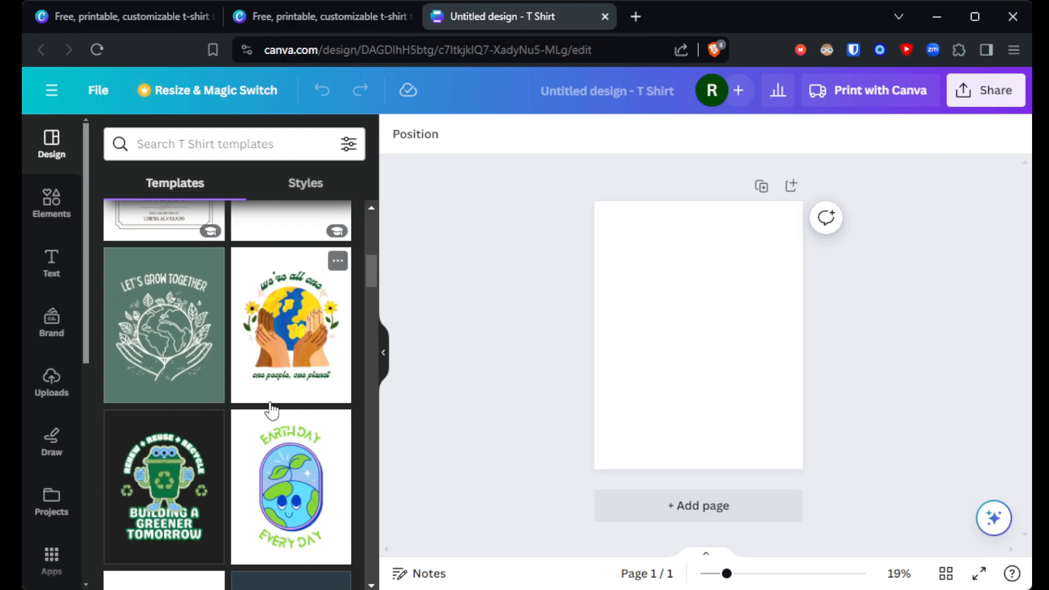
scroll(271, 410, "up", 10)
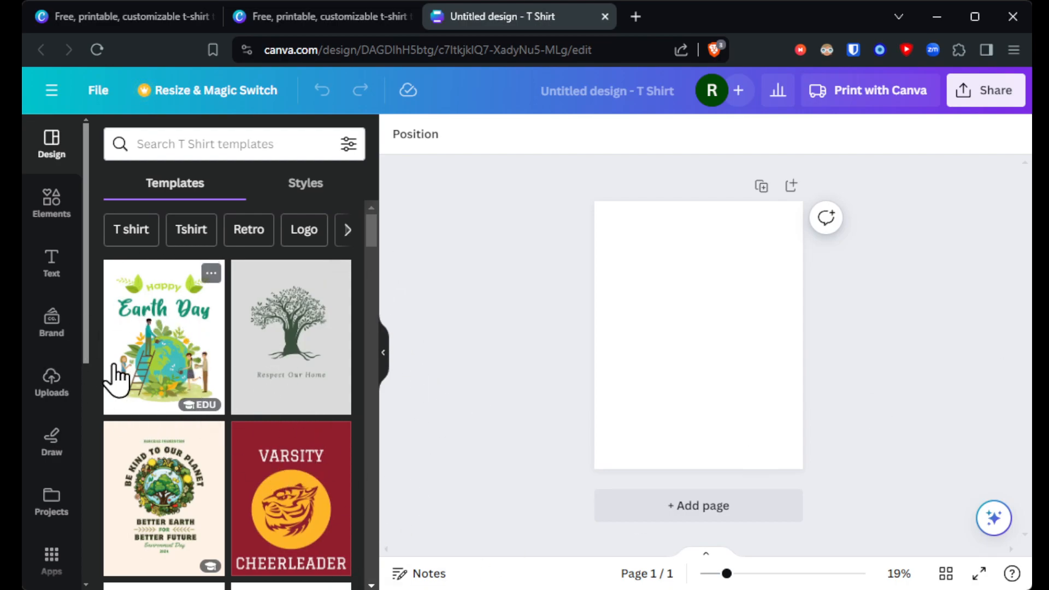
Step: Look through the previously uploaded images to see which ones could be used in the T-shirt design
left_click(51, 383)
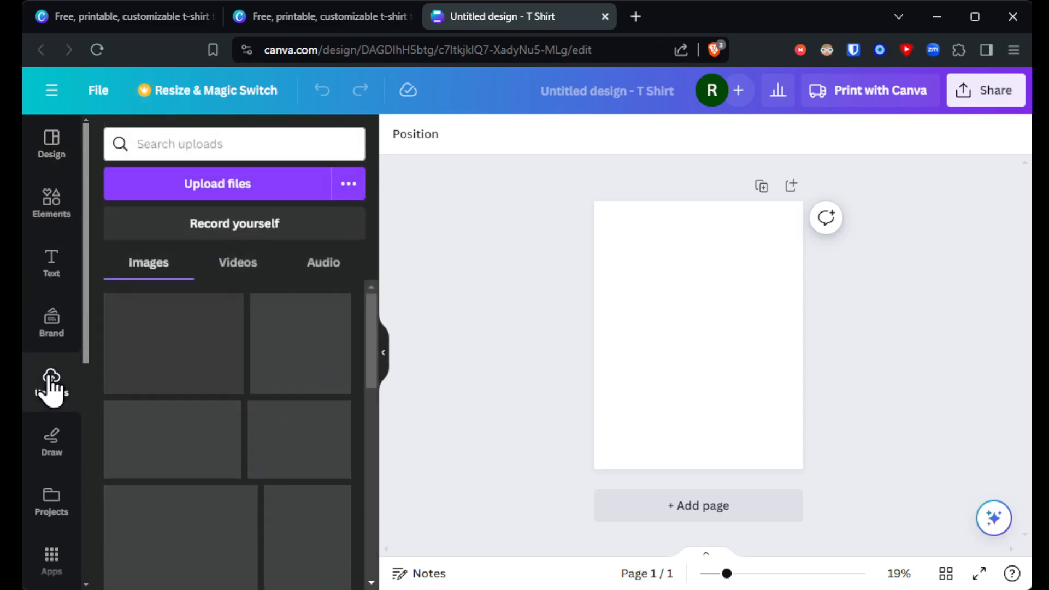
scroll(224, 371, "down", 3)
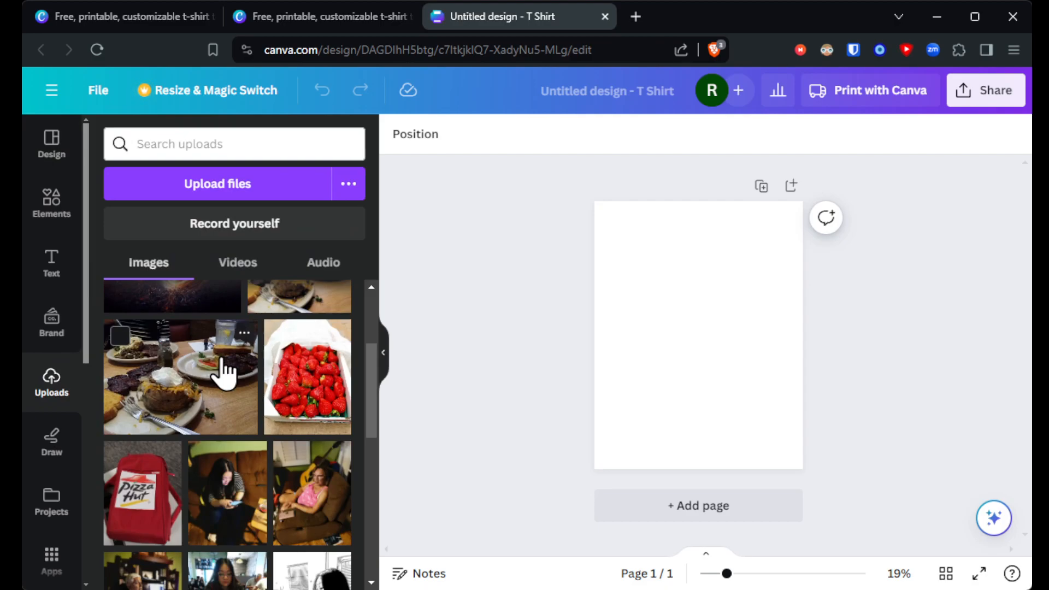
scroll(224, 371, "down", 3)
scroll(224, 372, "down", 5)
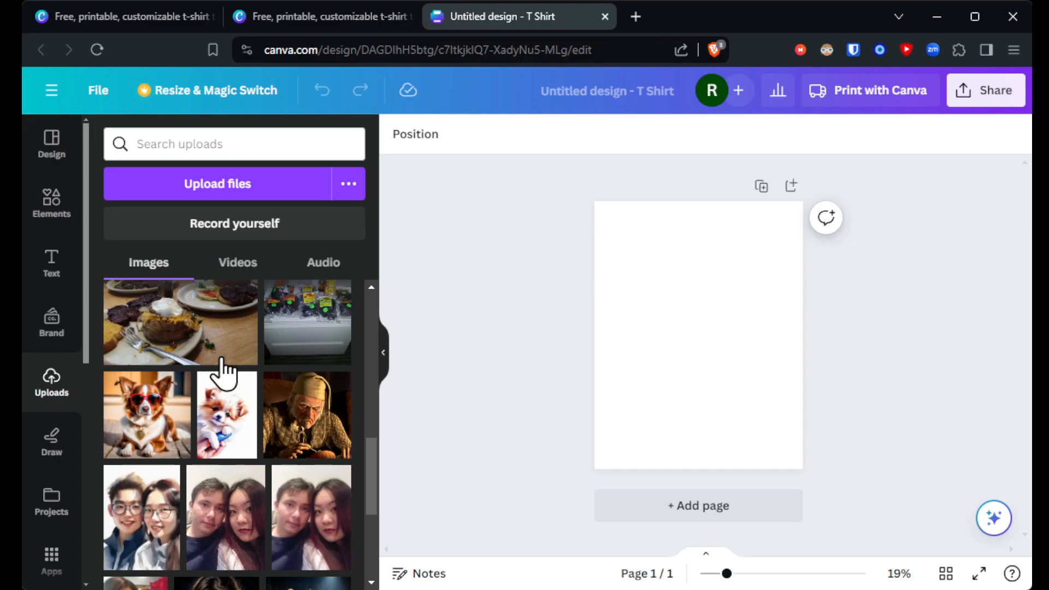
scroll(312, 511, "down", 5)
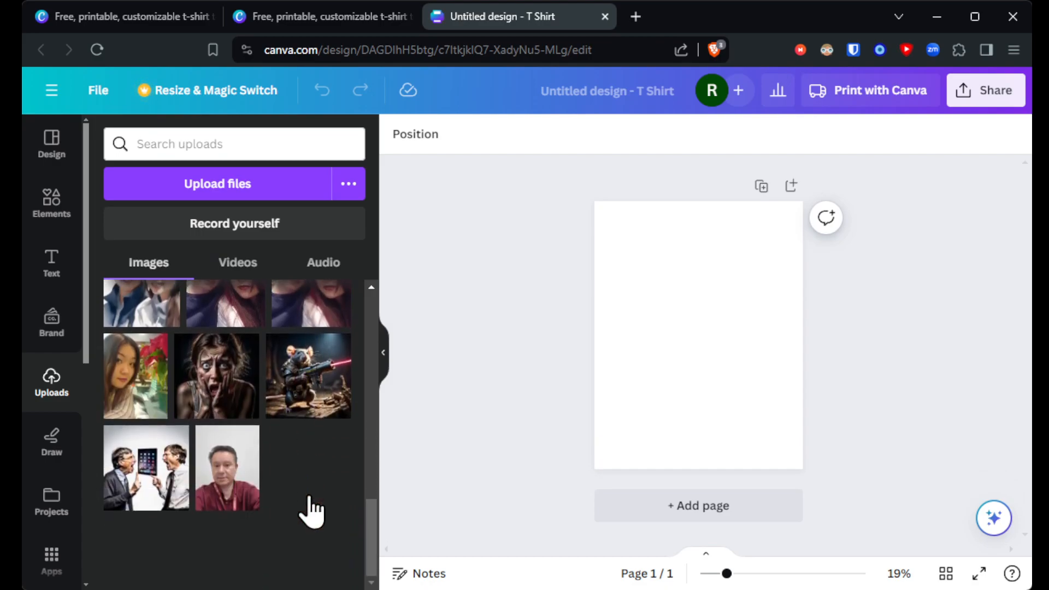
scroll(310, 497, "up", 10)
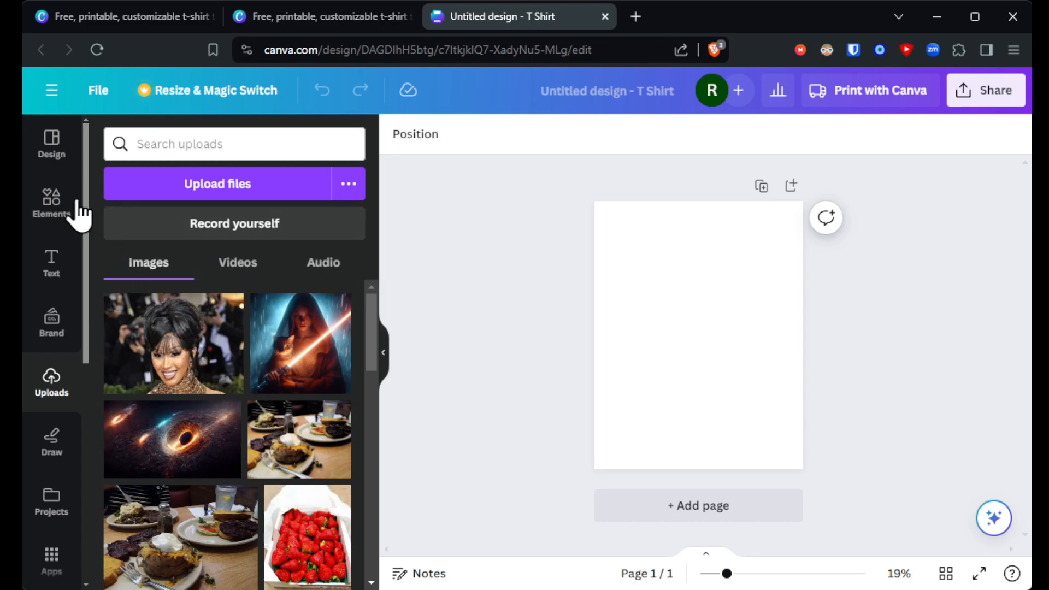
Step: Browse the available element categories, including shapes, graphics, AI images, stickers, photos and videos
left_click(52, 205)
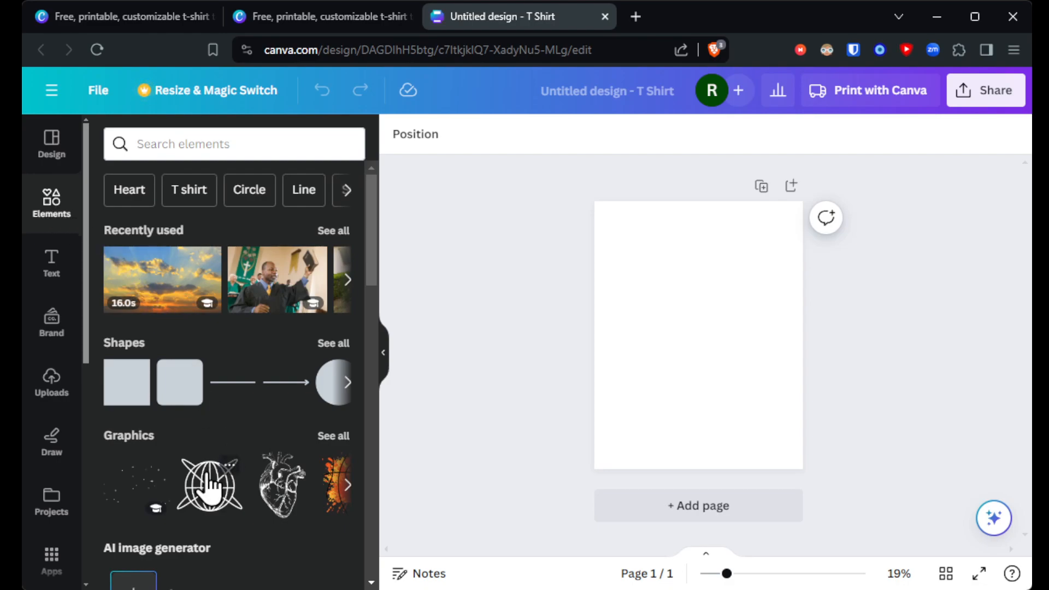
scroll(209, 486, "down", 10)
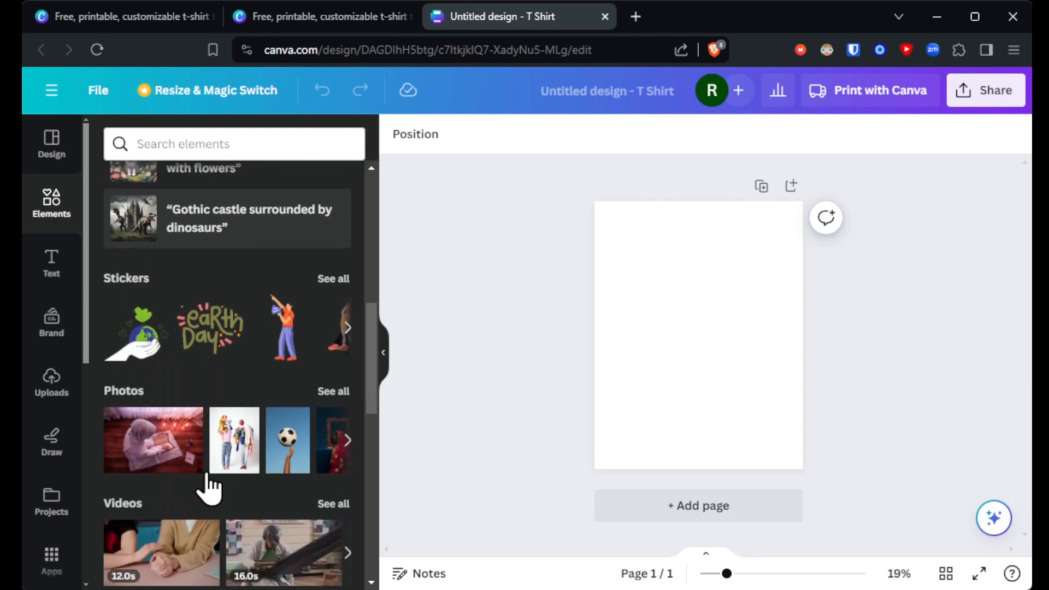
scroll(208, 487, "up", 5)
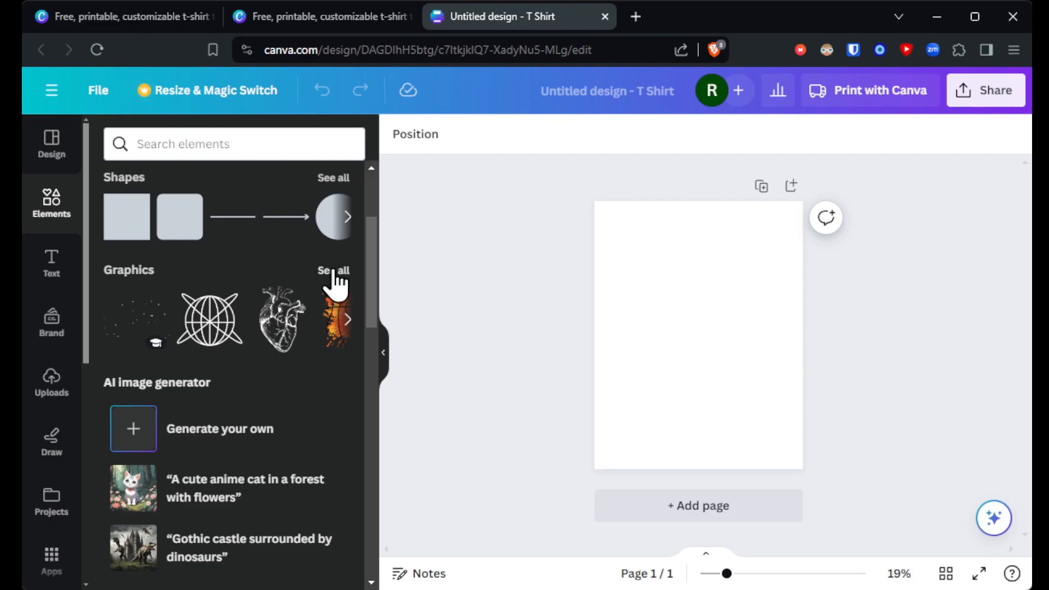
Step: Search the elements for "music" and show all of the matching graphics
left_click(224, 149)
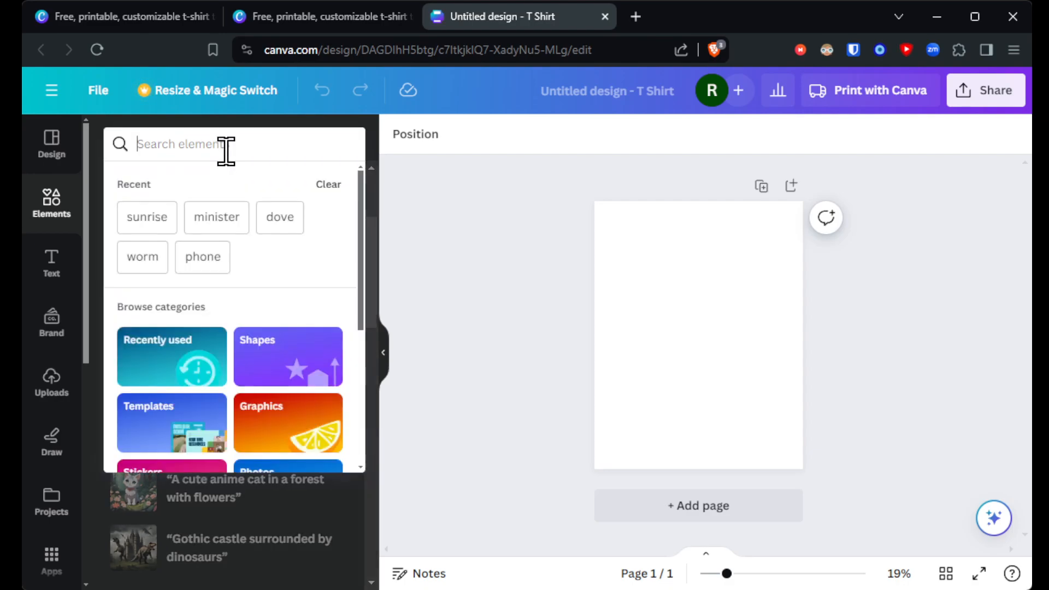
type("music")
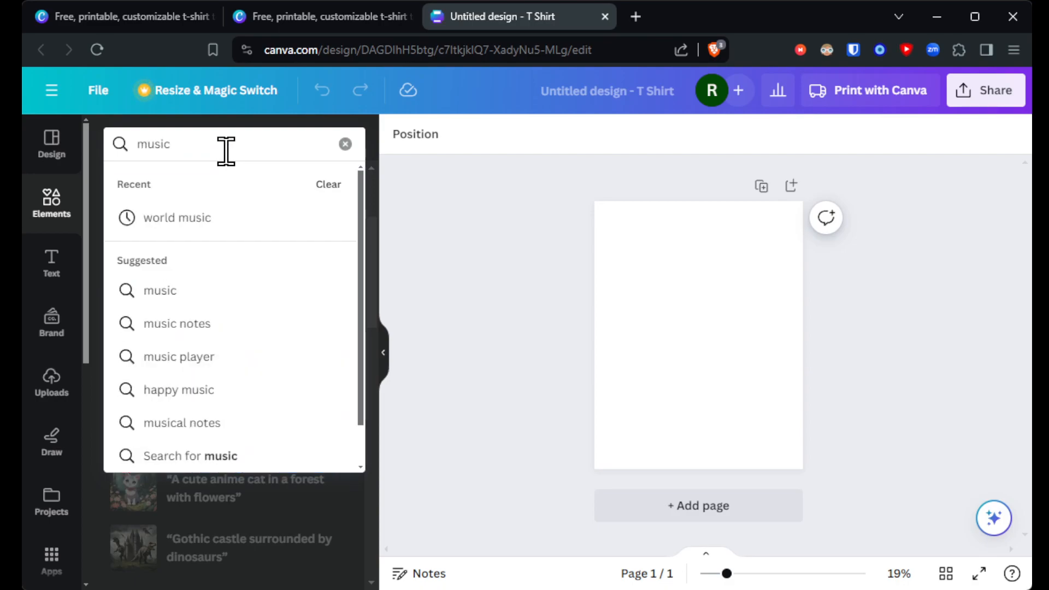
key("Return")
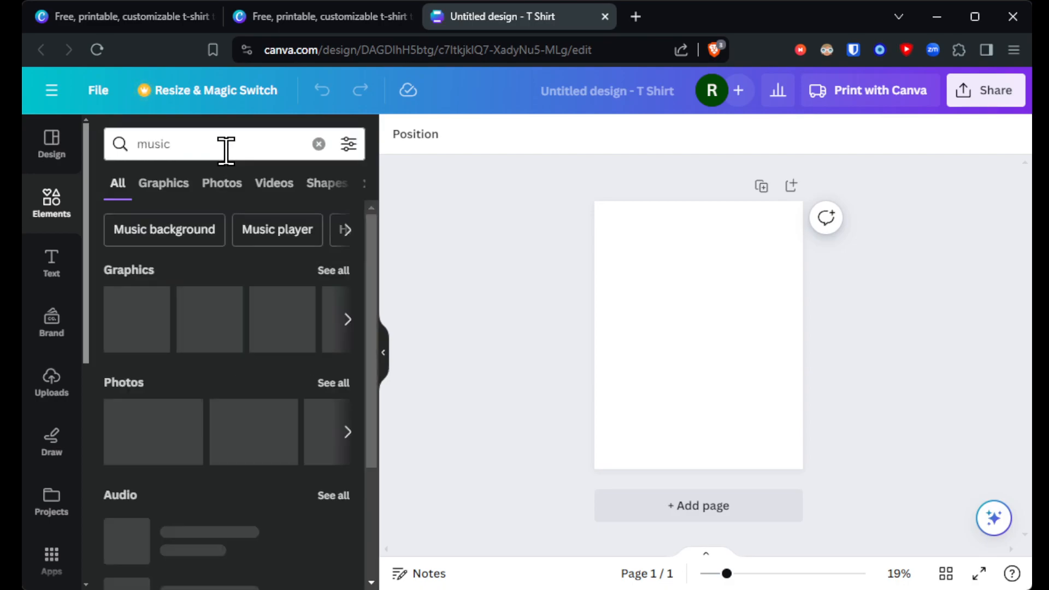
left_click(337, 275)
Step: Find the graphic of two loudspeakers among the music graphics and place it in the middle of the blank page
scroll(237, 350, "down", 3)
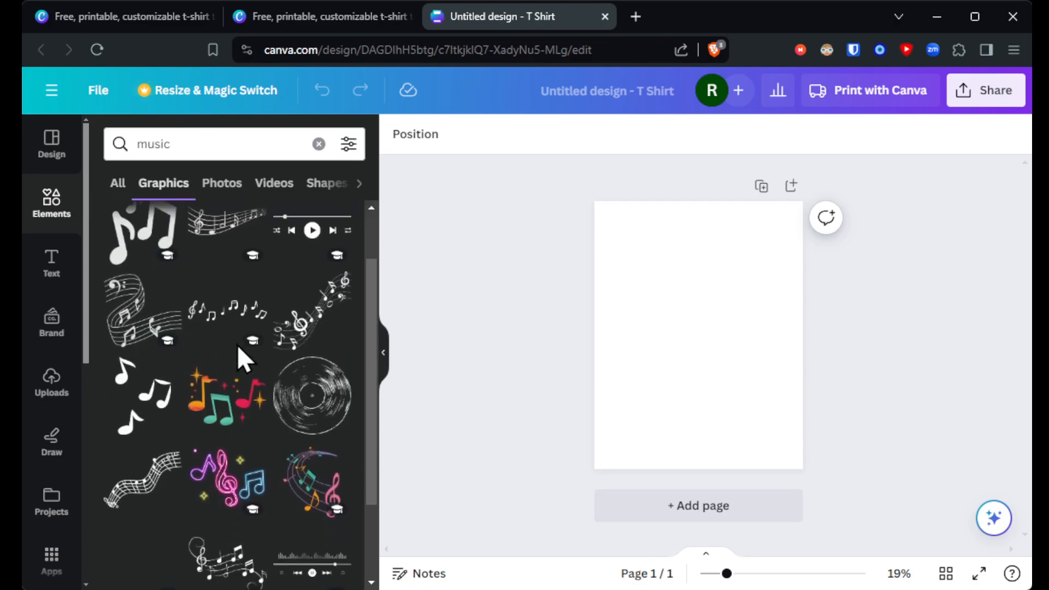
scroll(237, 349, "down", 2)
scroll(239, 352, "down", 3)
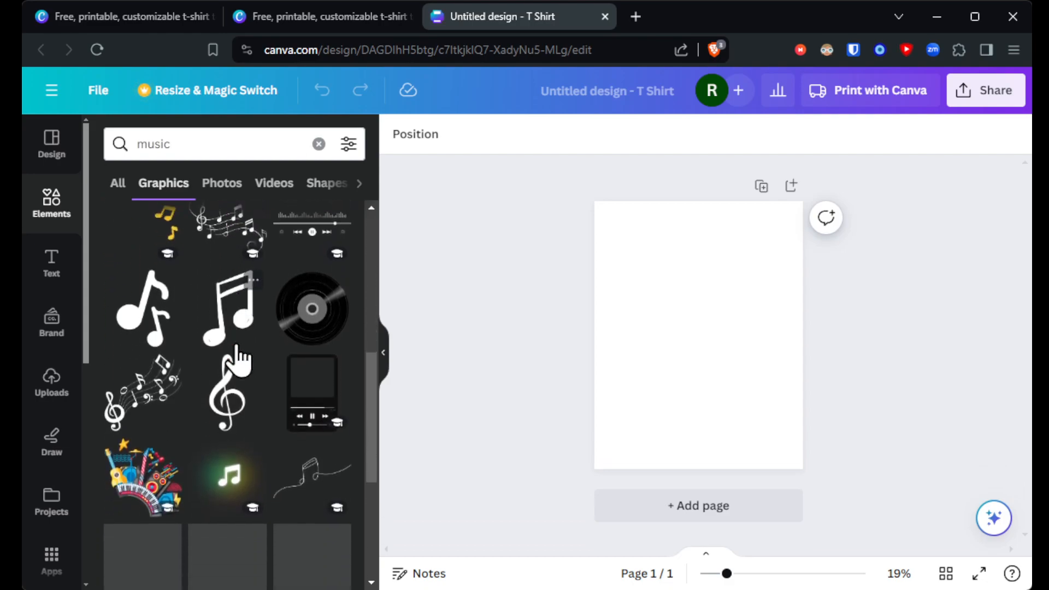
scroll(239, 354, "down", 3)
scroll(239, 358, "down", 3)
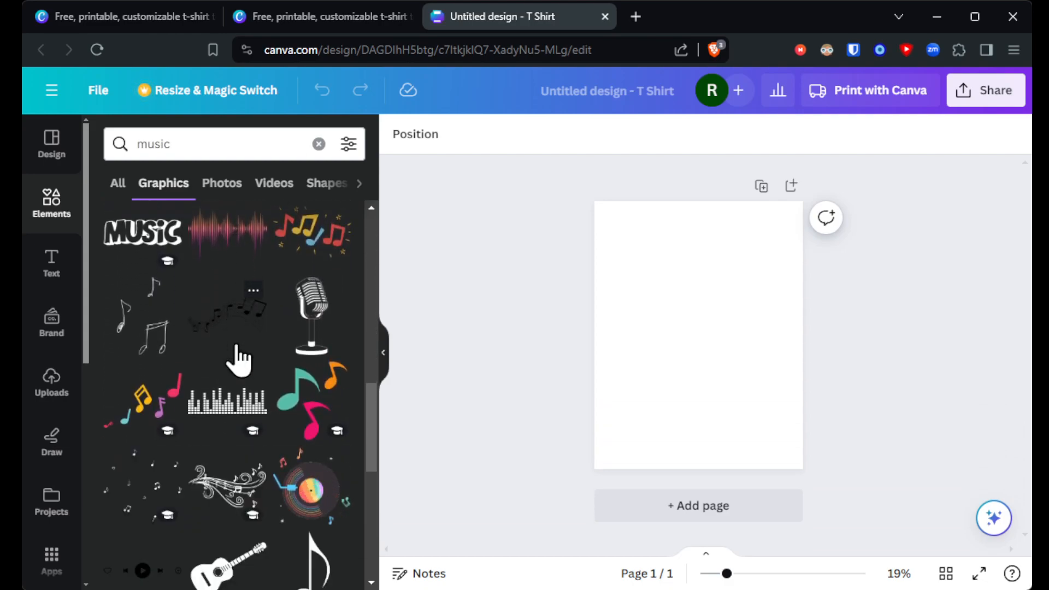
scroll(239, 357, "down", 3)
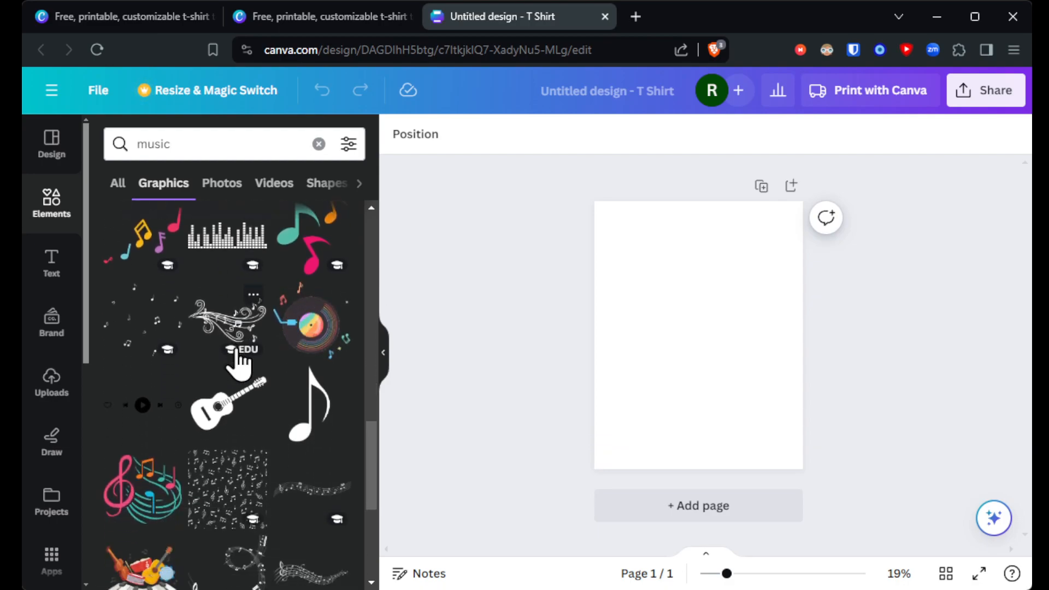
scroll(218, 421, "down", 3)
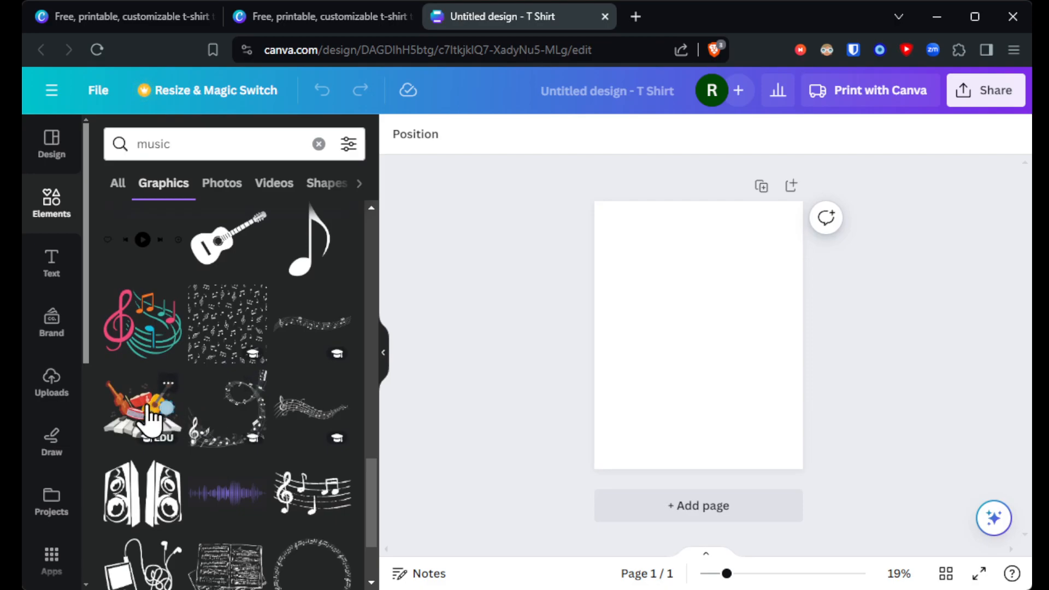
scroll(141, 421, "down", 1)
scroll(140, 420, "down", 1)
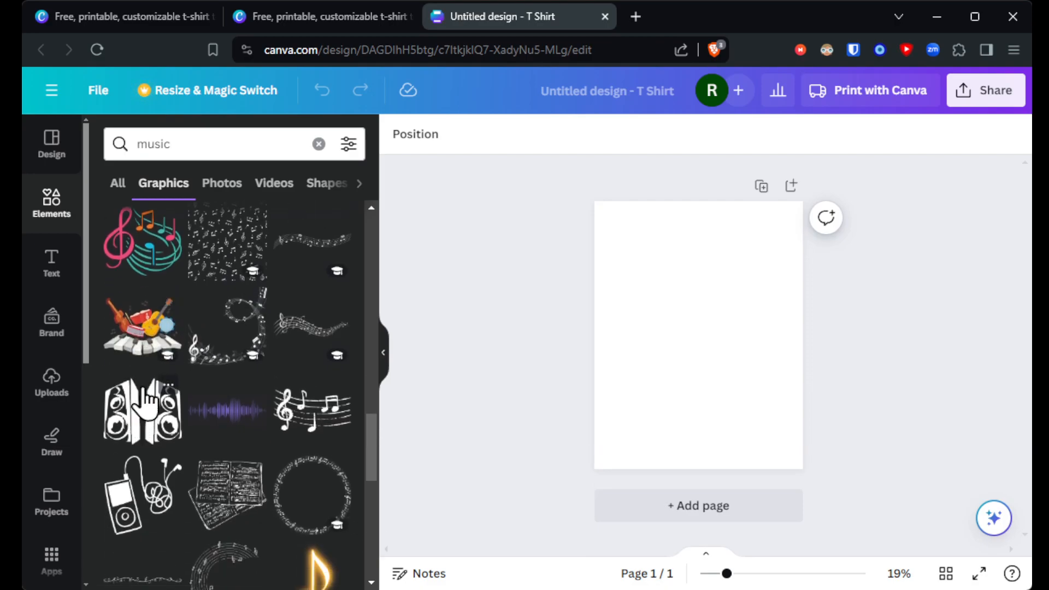
left_click_drag(123, 432, 676, 358)
mouse_move(678, 321)
left_mouse_down()
mouse_move(686, 334)
mouse_move(702, 326)
mouse_move(687, 327)
left_mouse_up()
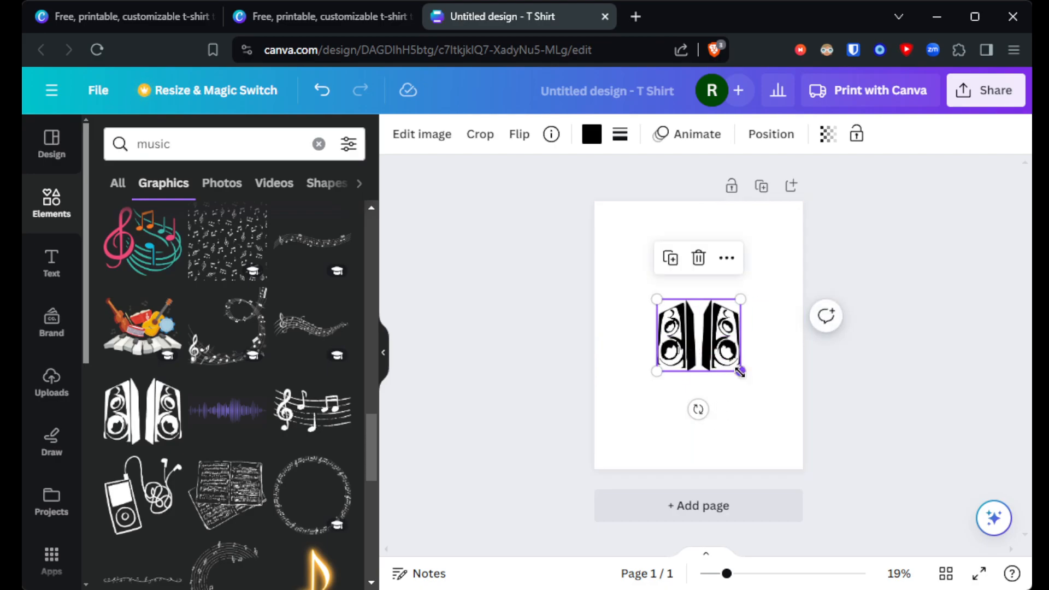
Step: Enlarge the loudspeakers graphic to about half the page width and centre it horizontally and vertically on the page
left_click_drag(740, 372, 759, 389)
left_click_drag(710, 348, 702, 342)
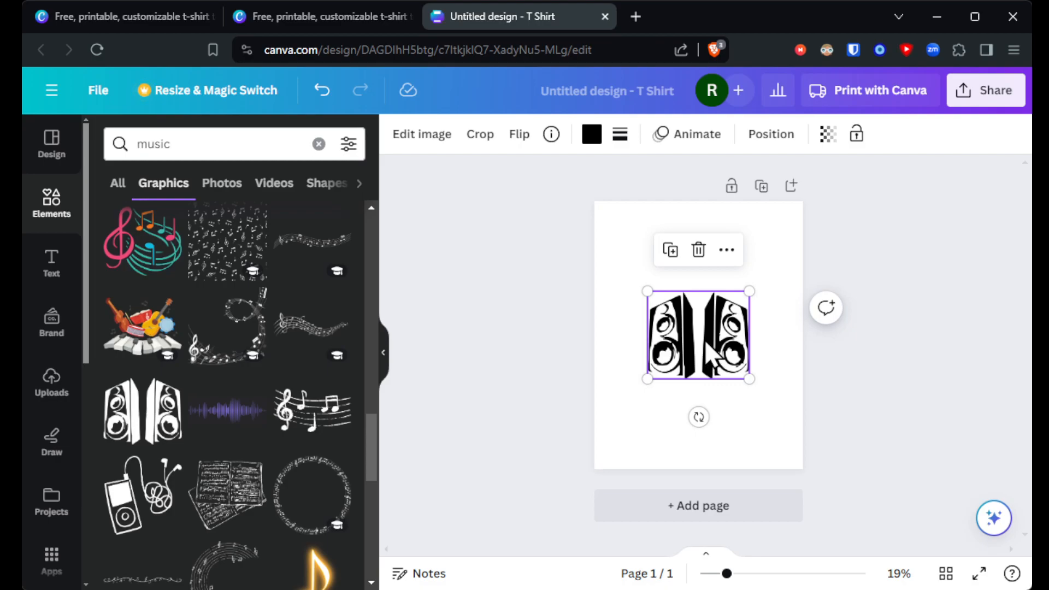
mouse_move(706, 343)
left_mouse_down()
mouse_move(716, 328)
mouse_move(705, 323)
mouse_move(704, 333)
left_mouse_up()
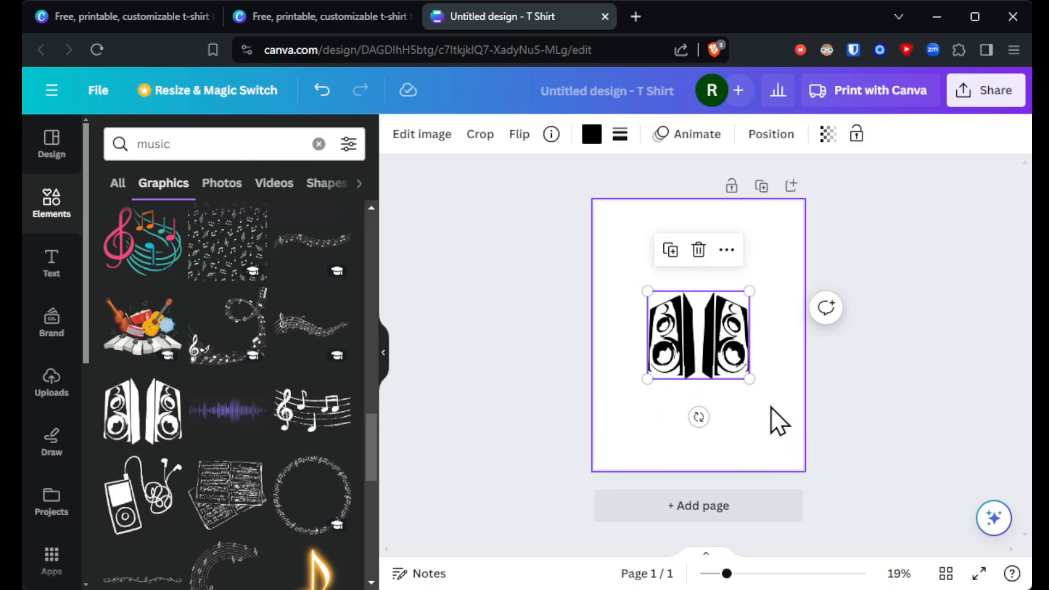
Step: Move the loudspeakers graphic up toward the page's upper edge and return it to the exact centre
left_click_drag(698, 342, 697, 297)
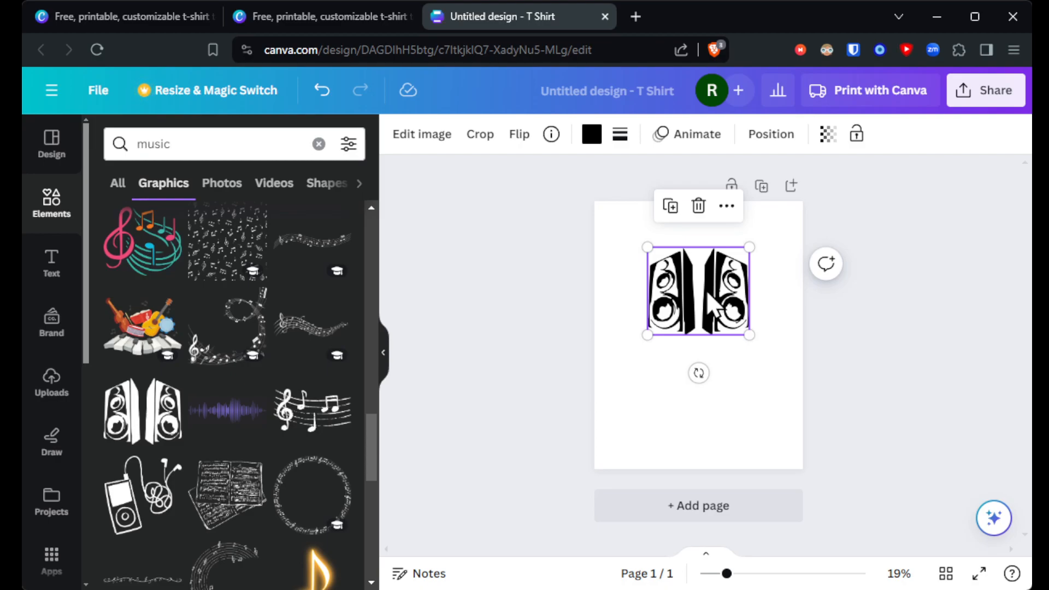
left_click_drag(706, 289, 705, 334)
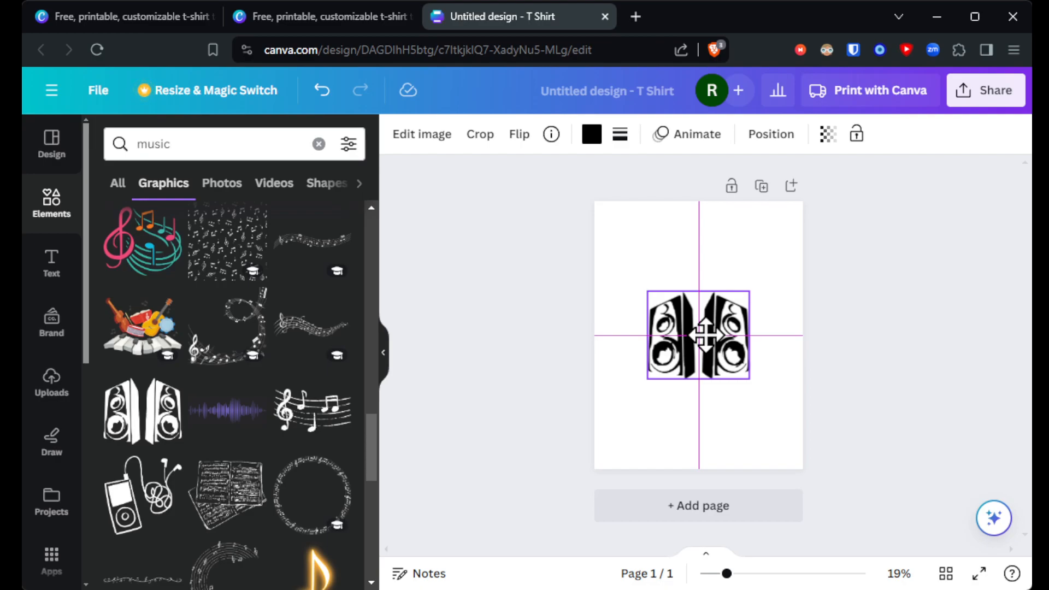
left_click_drag(705, 335, 705, 335)
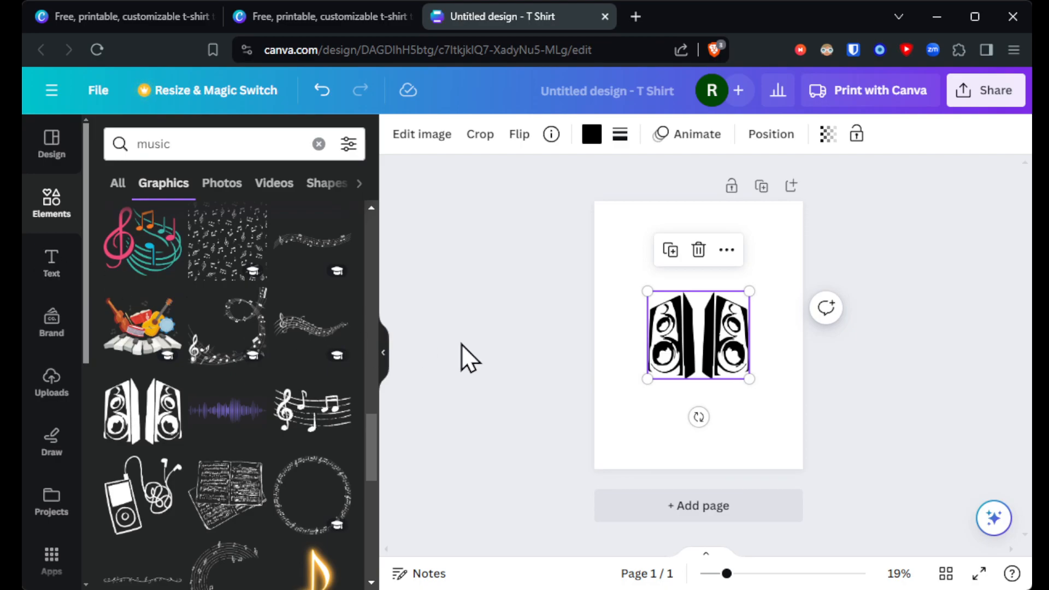
Step: Browse the text styles and font combinations to examine lettering options for the T-shirt design
left_click(53, 280)
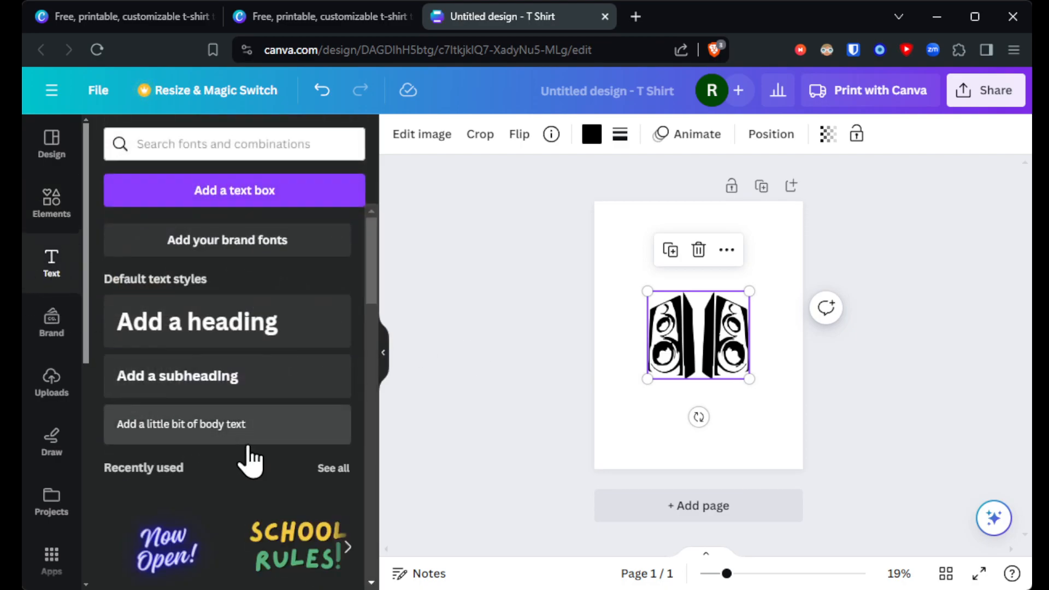
scroll(264, 424, "down", 5)
scroll(266, 425, "up", 2)
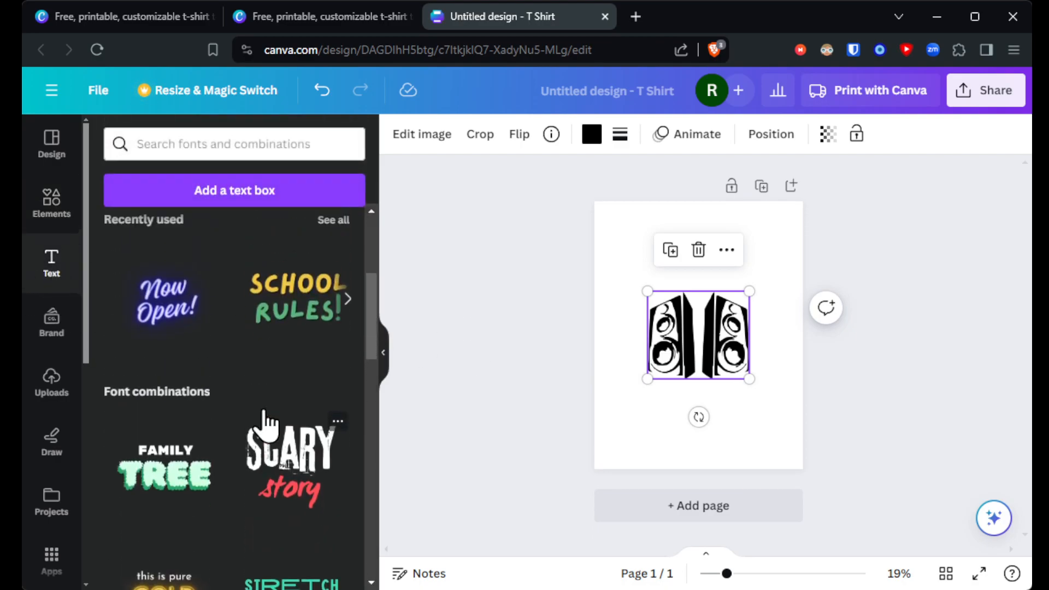
scroll(264, 413, "down", 5)
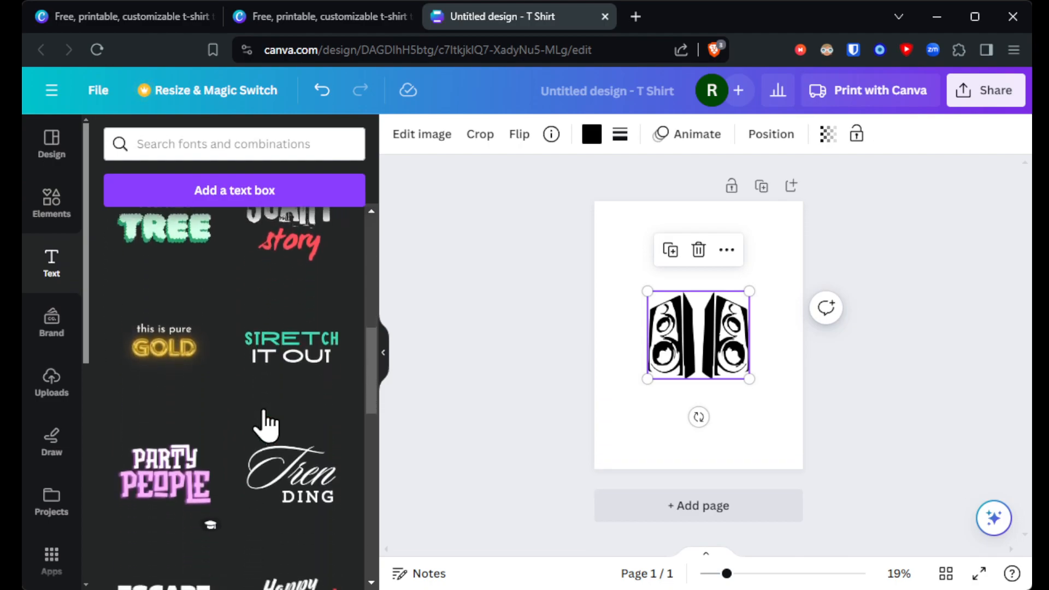
scroll(265, 411, "down", 3)
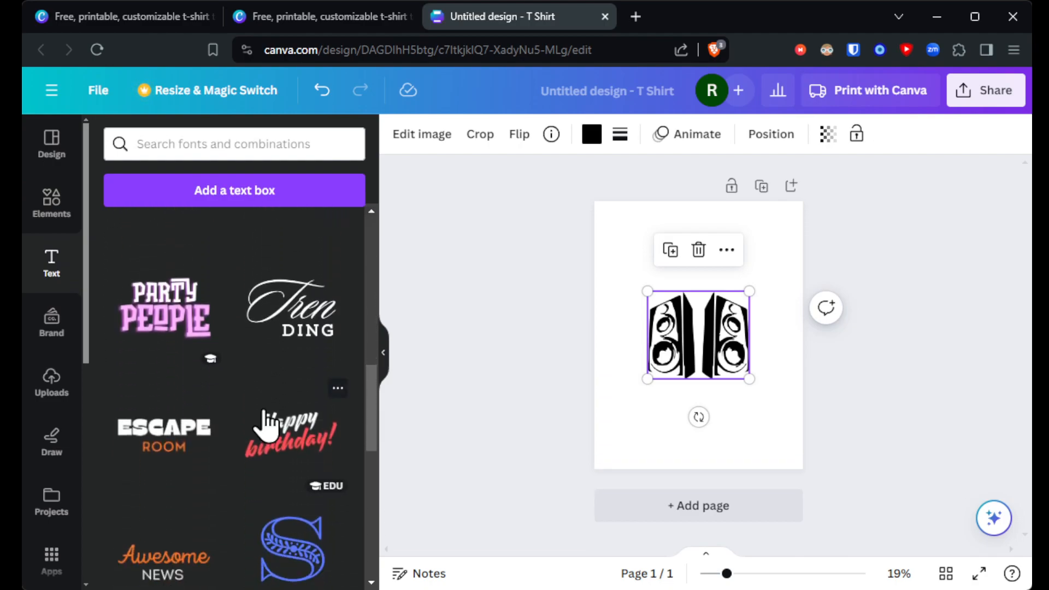
scroll(265, 421, "down", 5)
scroll(266, 425, "down", 4)
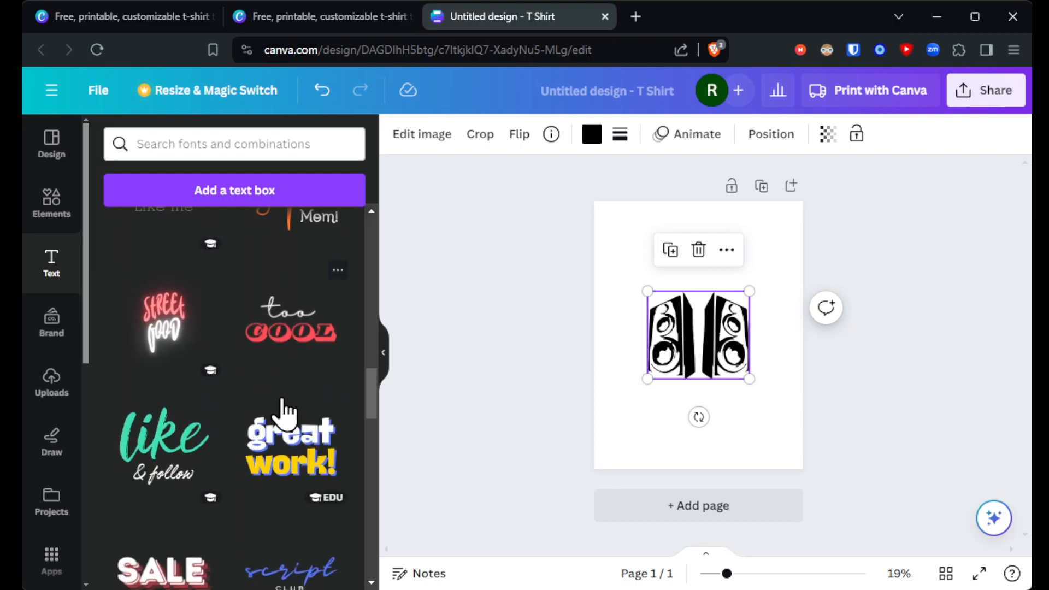
scroll(281, 418, "down", 3)
scroll(280, 418, "down", 1)
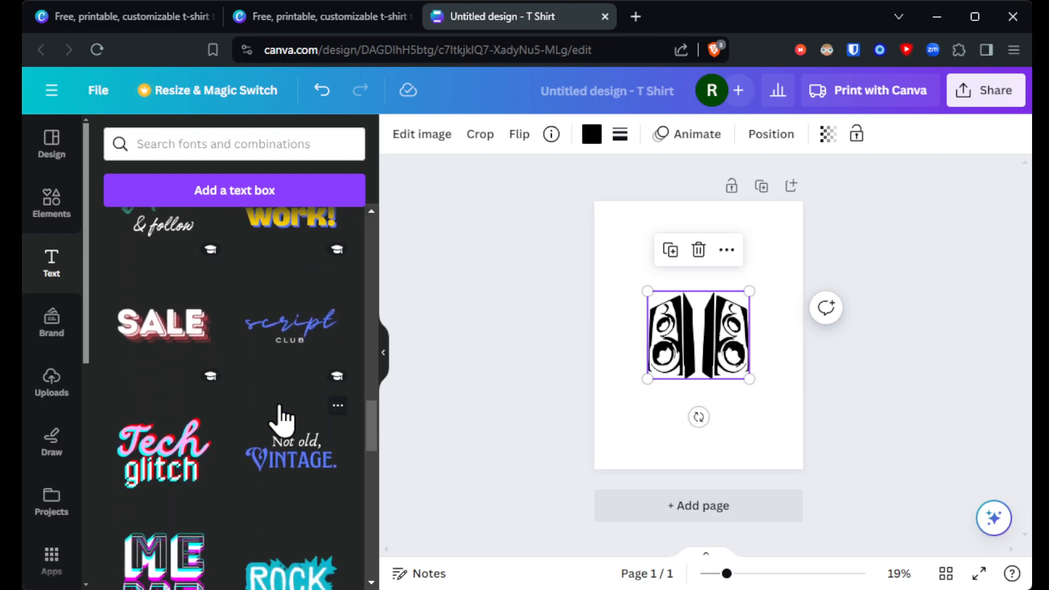
scroll(278, 417, "down", 5)
scroll(282, 419, "down", 3)
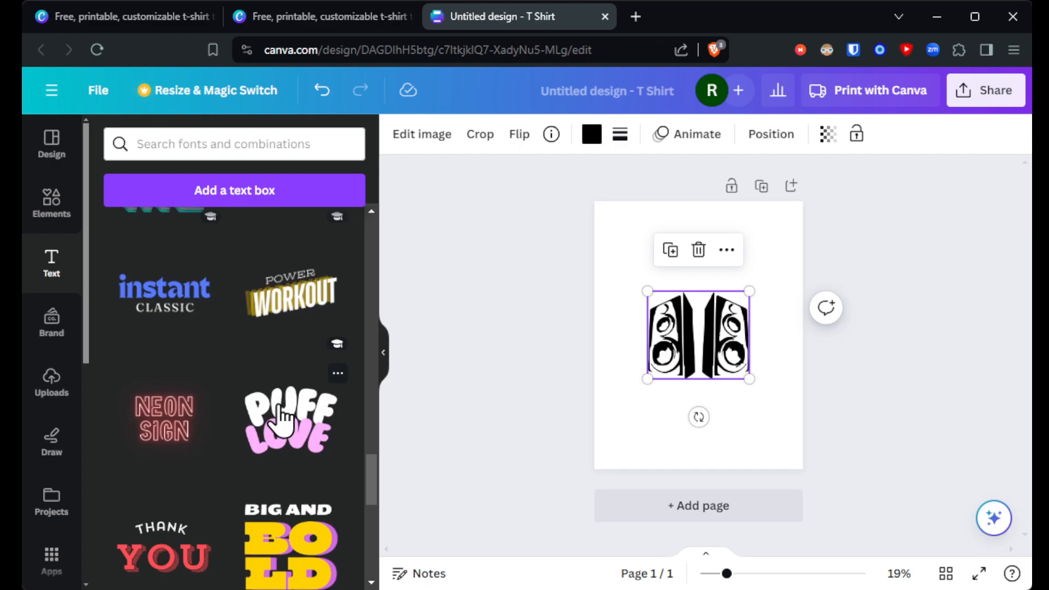
scroll(282, 418, "down", 6)
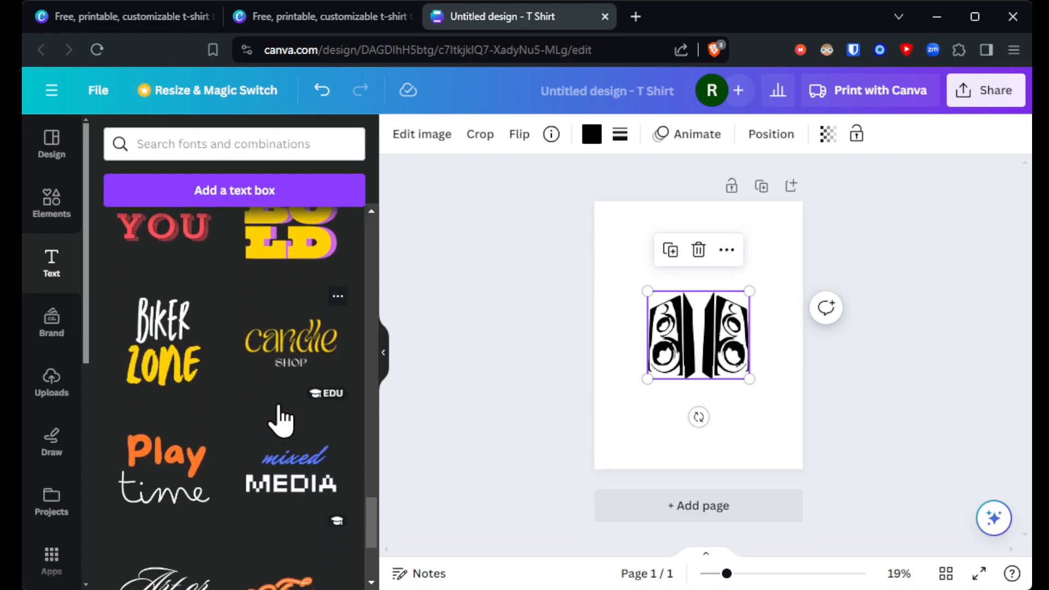
scroll(281, 420, "down", 4)
scroll(282, 421, "down", 9)
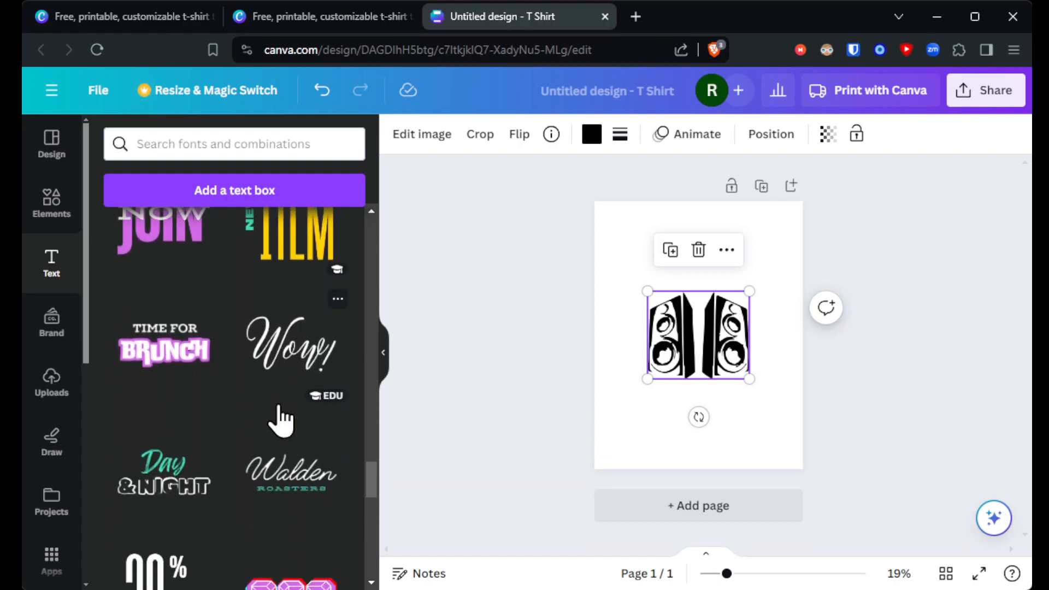
scroll(281, 421, "down", 2)
scroll(282, 421, "down", 3)
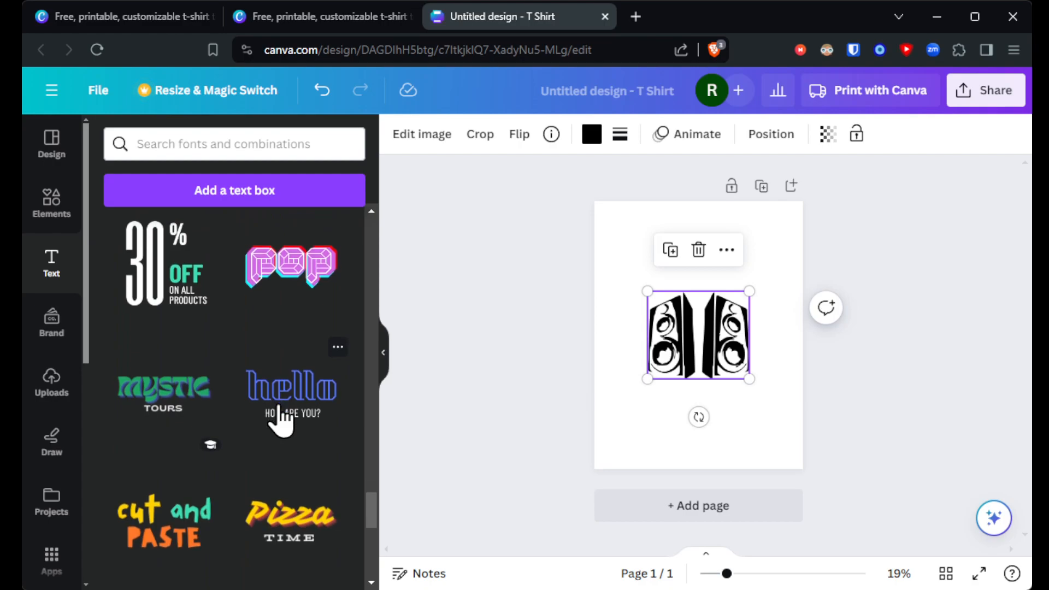
scroll(281, 420, "down", 6)
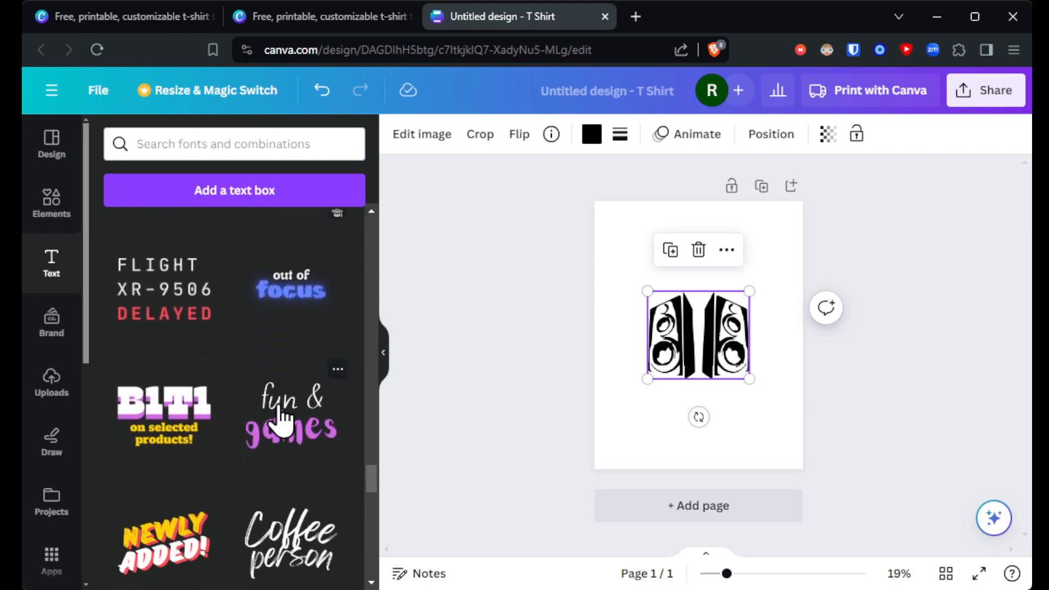
scroll(280, 421, "down", 10)
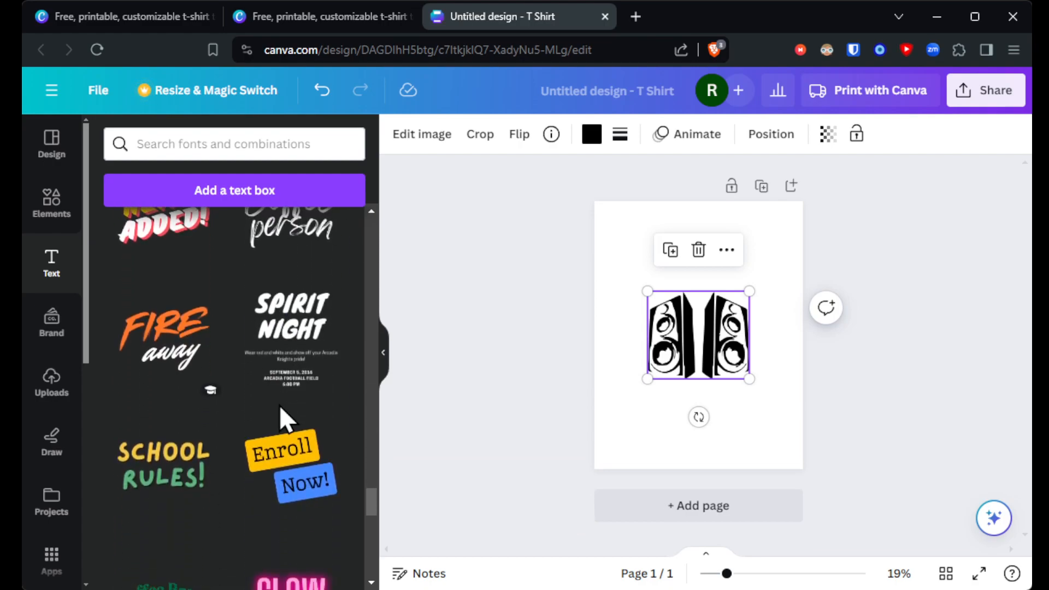
Step: Look further through the font combinations for a bold lettering style that suits the loudspeakers graphic
scroll(280, 410, "down", 8)
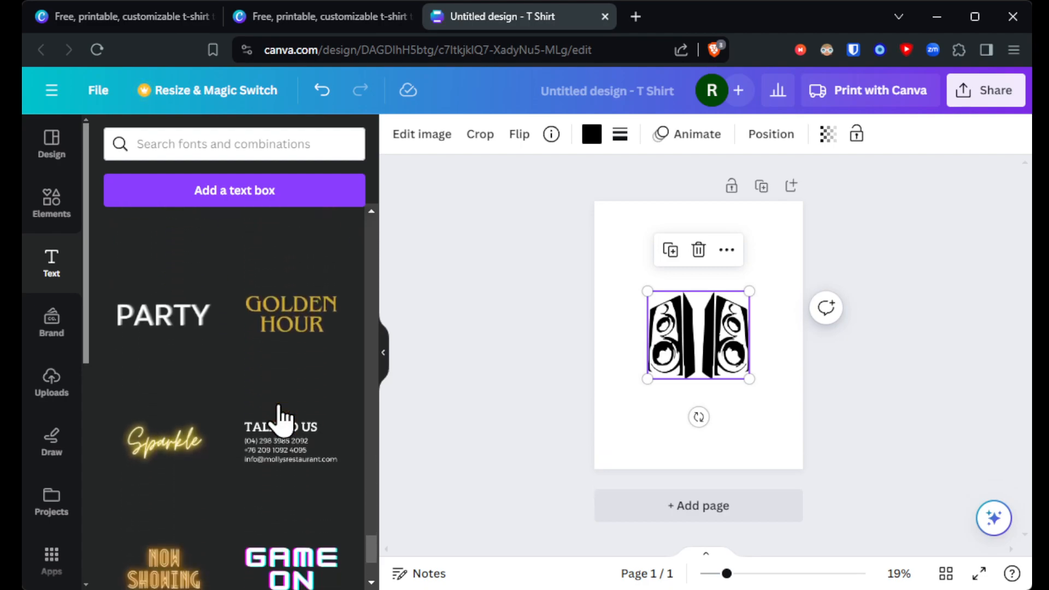
scroll(282, 421, "down", 10)
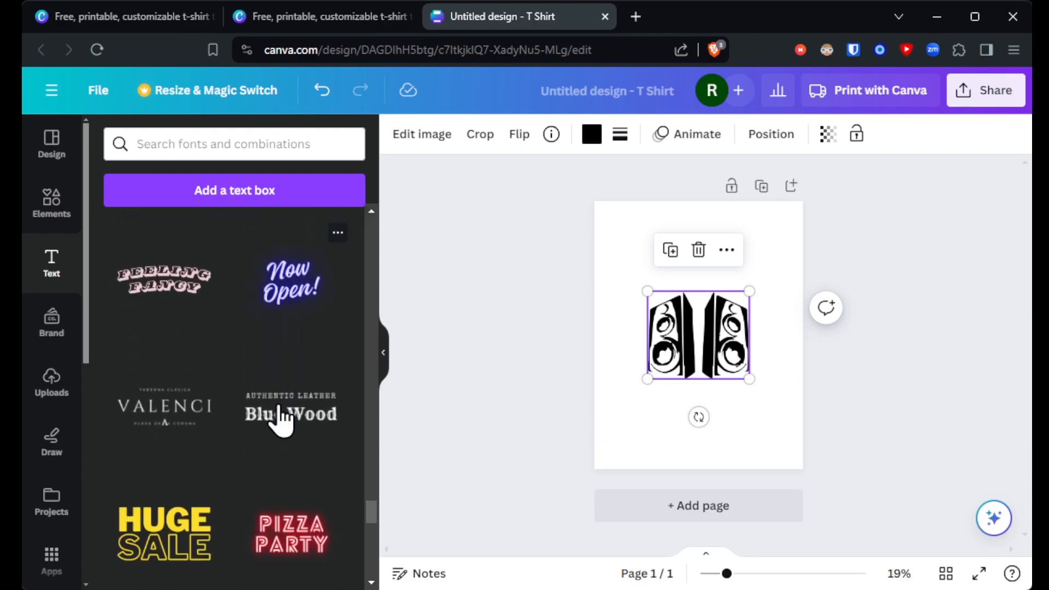
scroll(281, 421, "down", 8)
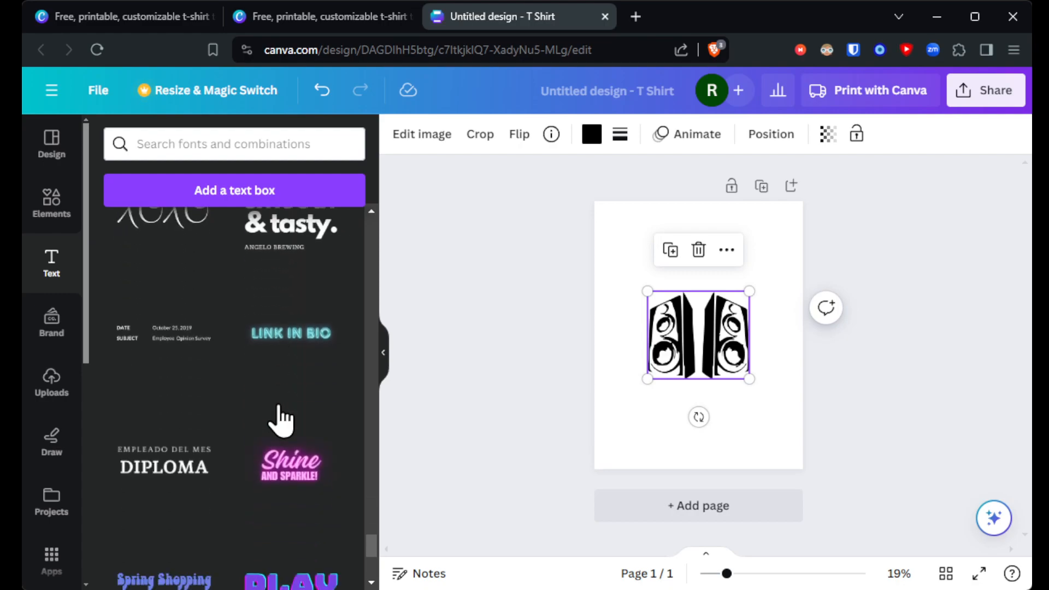
scroll(280, 409, "down", 6)
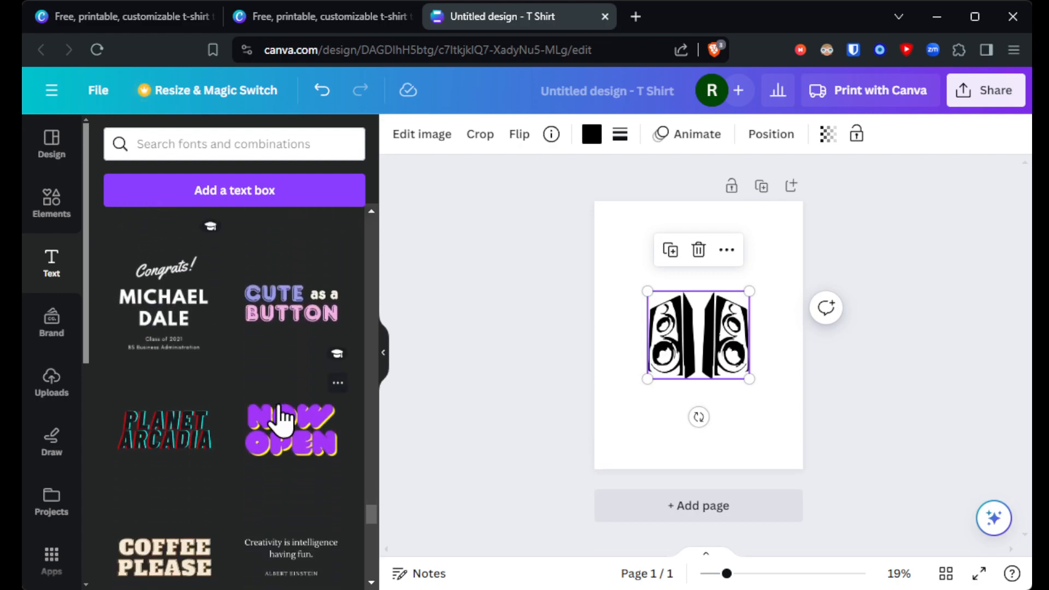
scroll(280, 420, "down", 6)
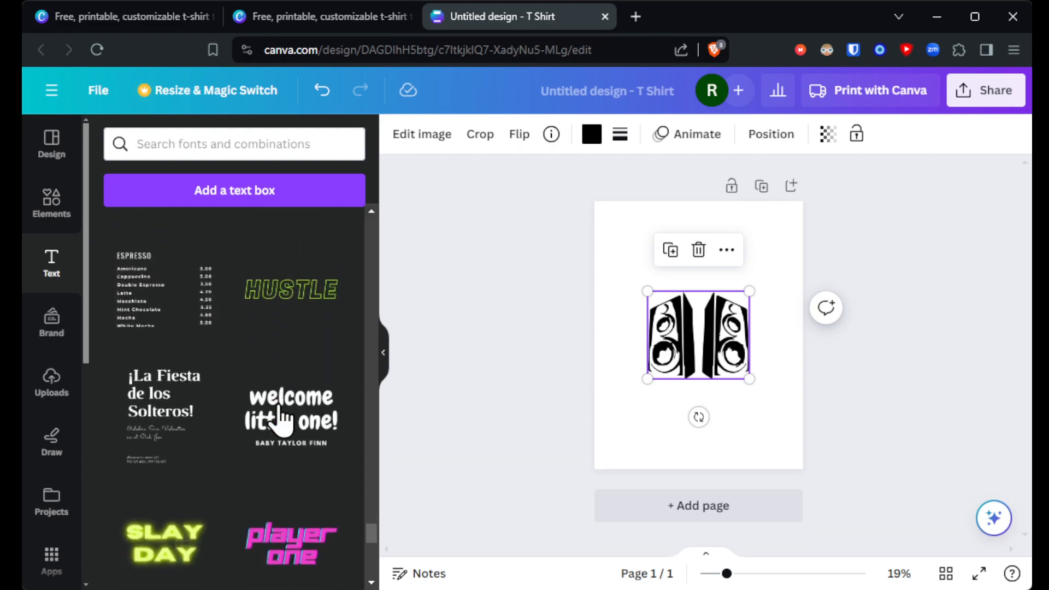
scroll(279, 418, "down", 7)
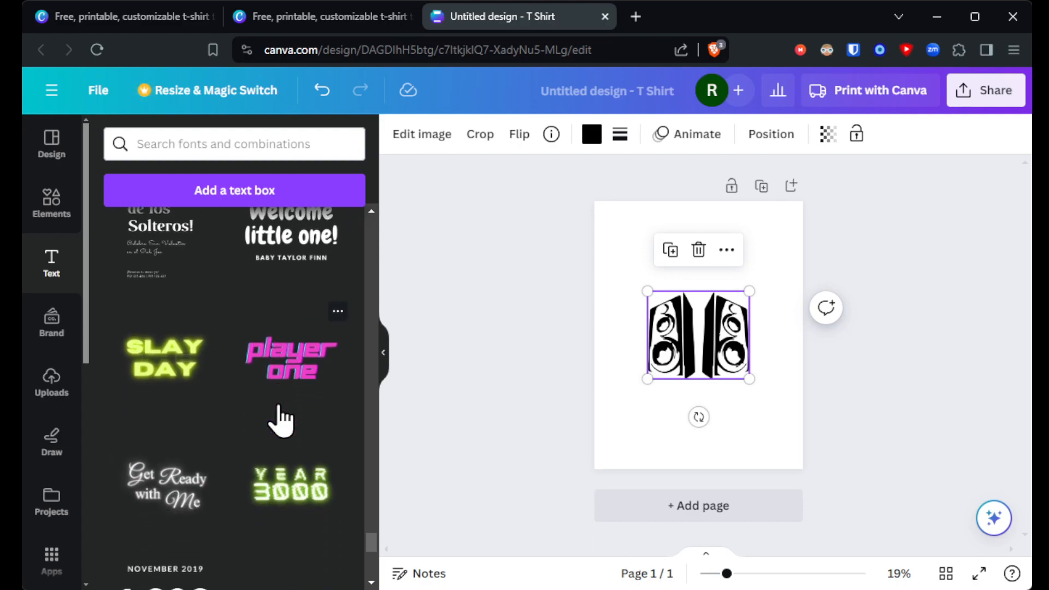
scroll(281, 420, "down", 5)
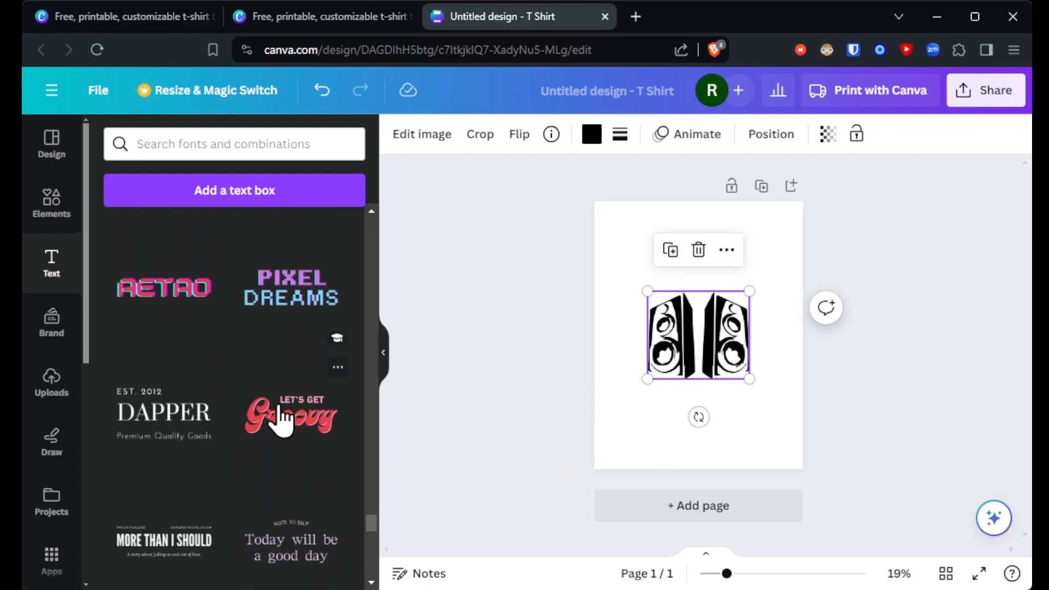
scroll(281, 419, "down", 6)
scroll(281, 420, "up", 1)
scroll(281, 419, "down", 6)
scroll(279, 421, "up", 7)
scroll(279, 418, "up", 15)
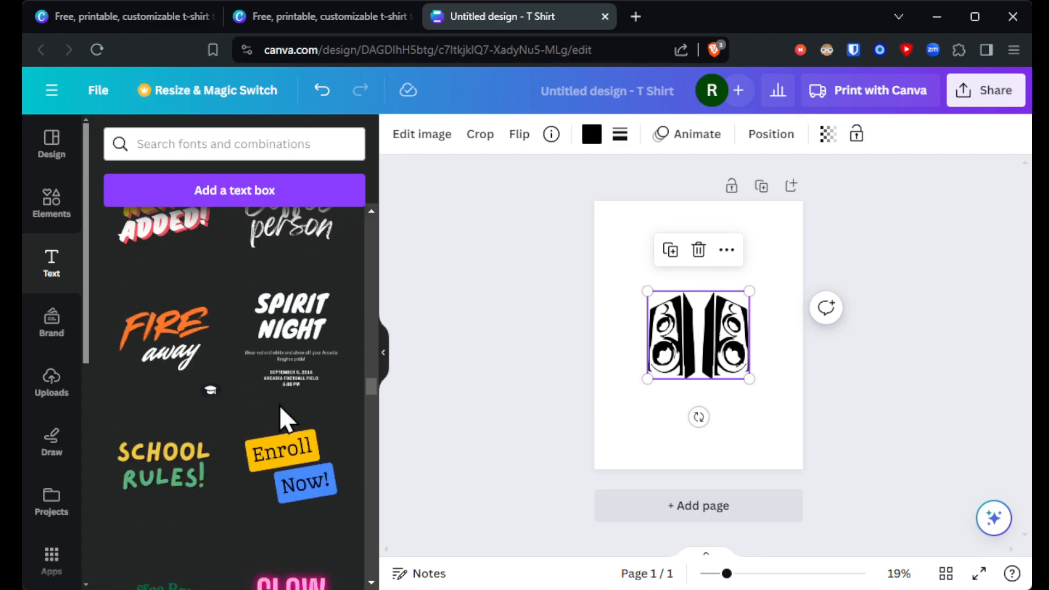
scroll(280, 410, "down", 4)
scroll(280, 415, "up", 8)
scroll(280, 421, "down", 4)
scroll(280, 421, "up", 12)
scroll(278, 418, "up", 10)
scroll(277, 418, "down", 15)
scroll(281, 421, "down", 10)
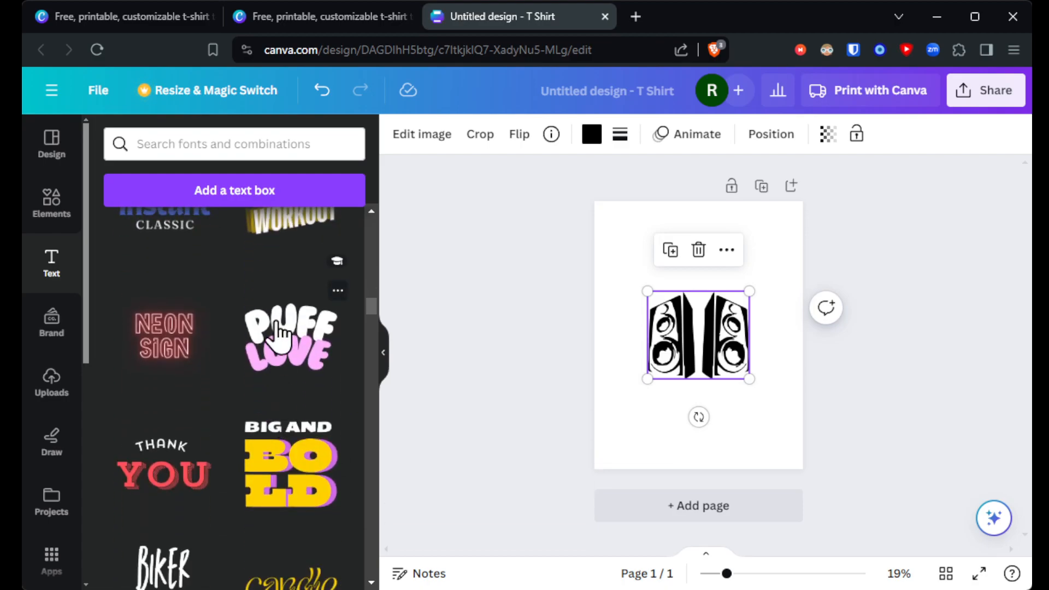
Step: Place the PUFF LOVE font combination at the page's upper edge and ungroup it into two separate words
left_click(279, 331)
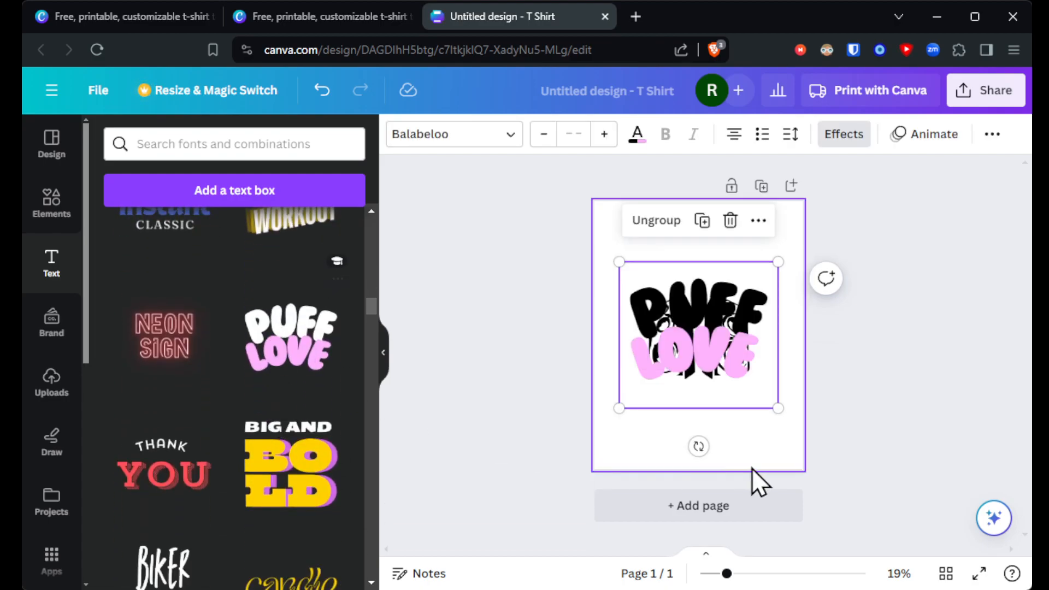
left_click_drag(691, 312, 688, 242)
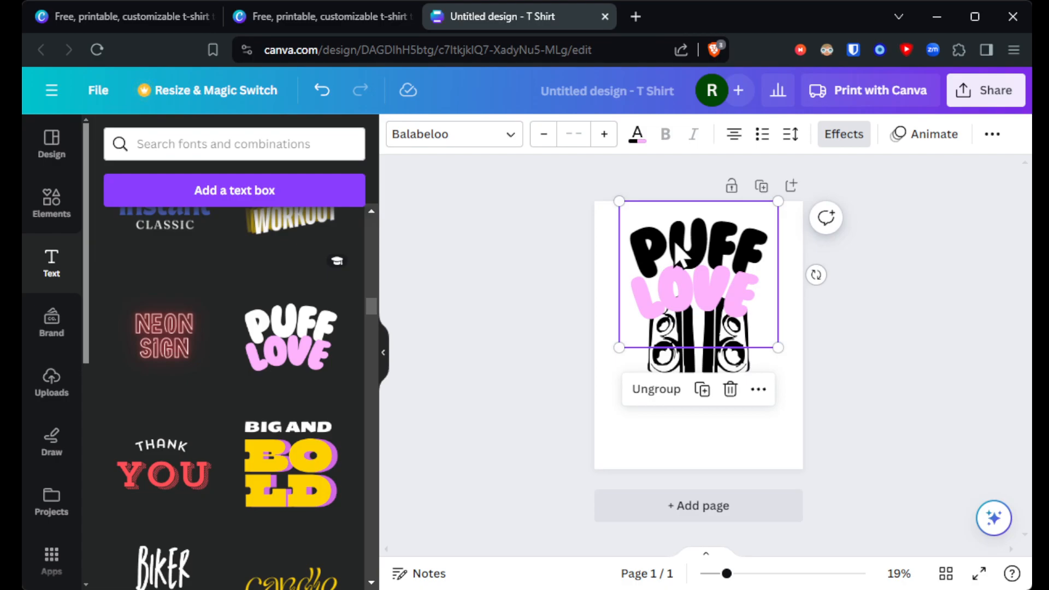
right_click(749, 218)
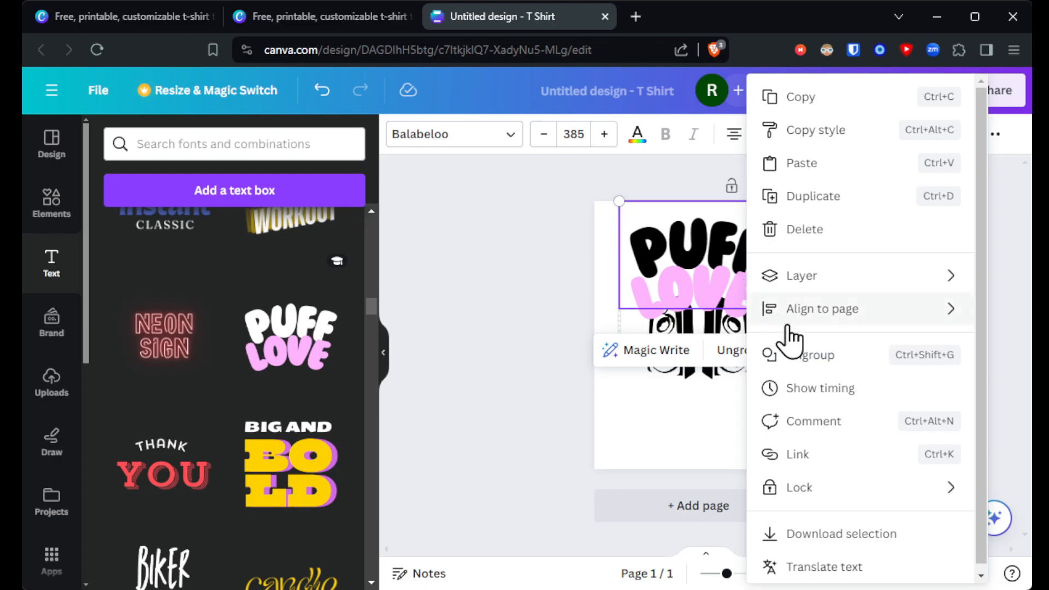
left_click(603, 433)
left_click(643, 437)
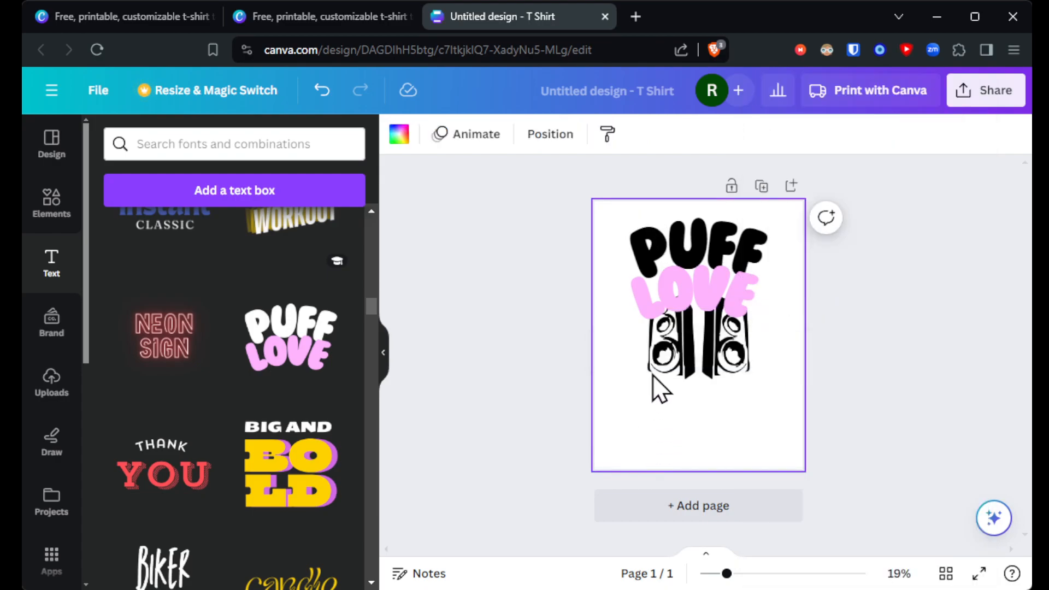
left_click(666, 224)
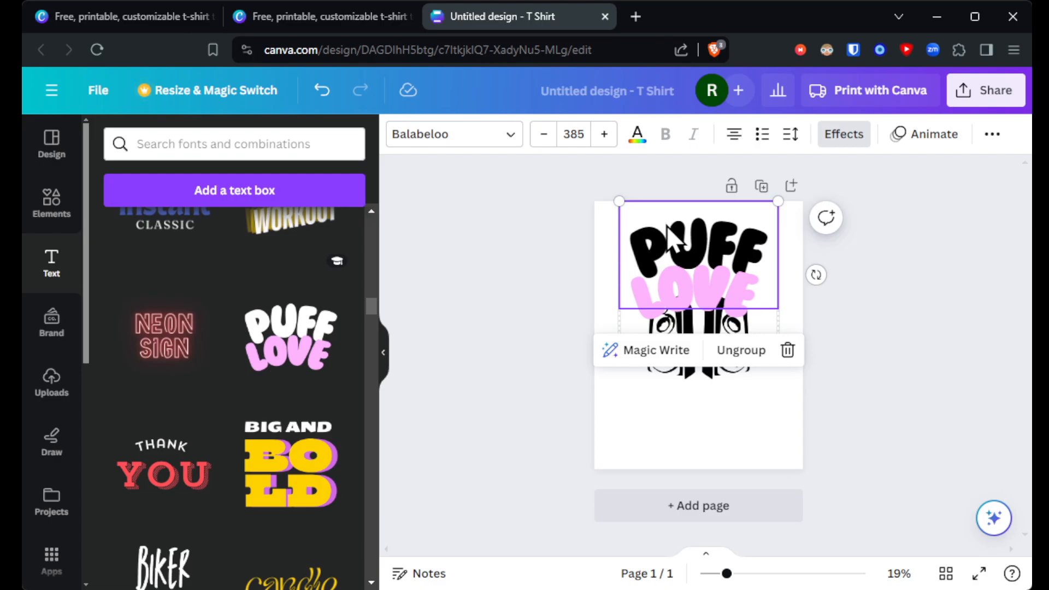
right_click(666, 225)
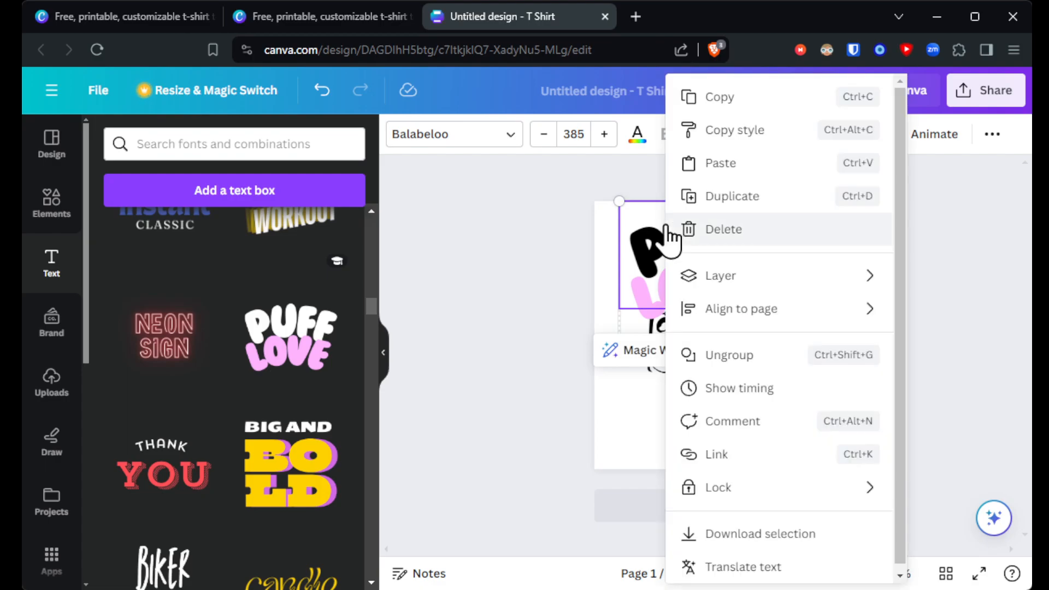
left_click(727, 358)
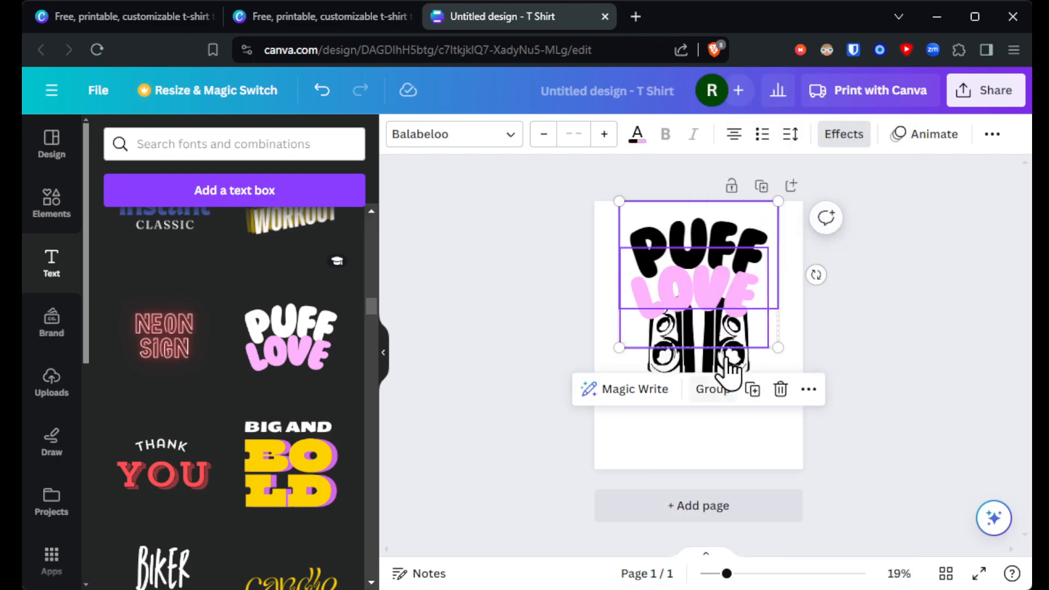
Step: Shift both words slightly down and move the pink word LOVE below the loudspeakers graphic
left_click_drag(648, 265, 647, 288)
left_click(647, 445)
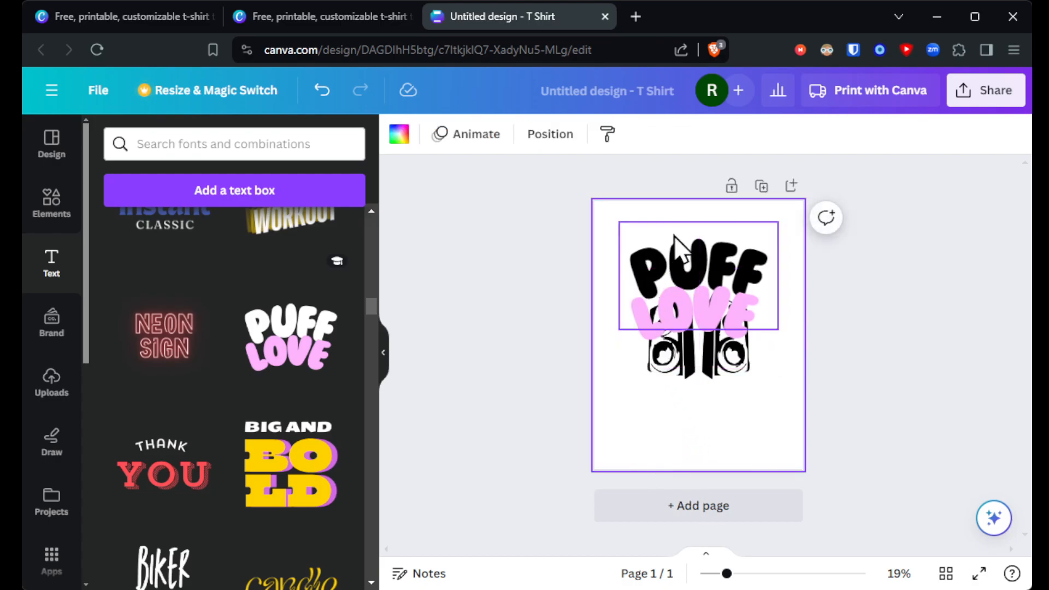
left_click_drag(662, 323, 664, 418)
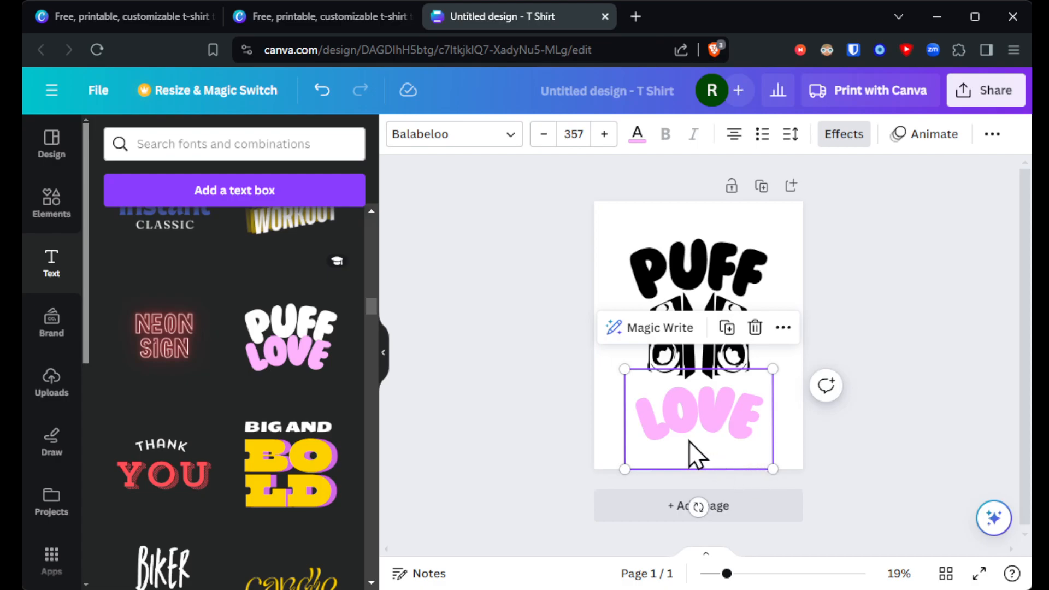
Step: Move the word PUFF slightly higher above the loudspeakers and change its text to PUMP
left_click_drag(690, 247, 692, 235)
double_click(692, 237)
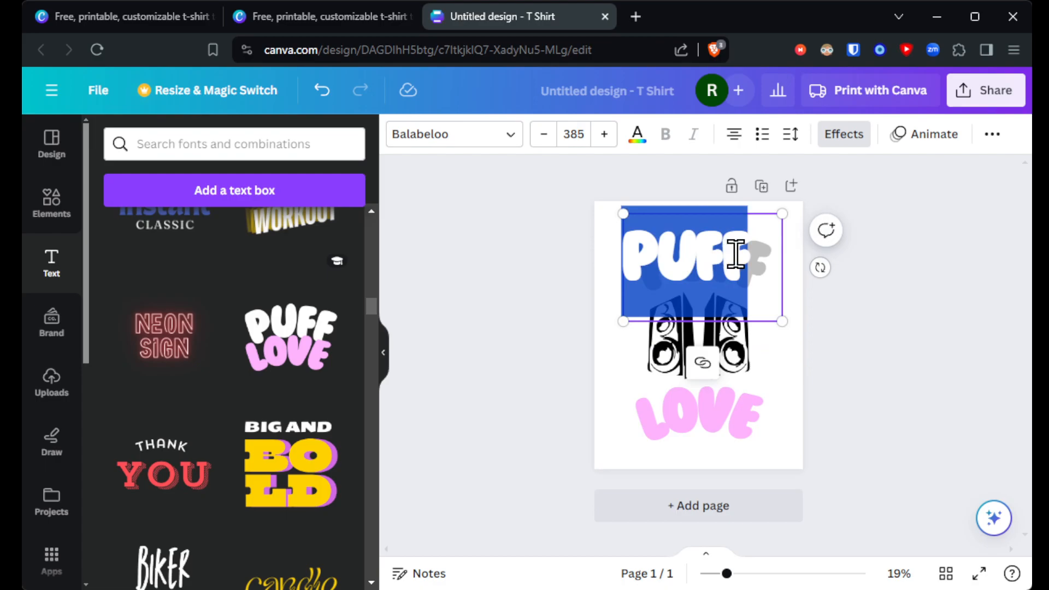
type("PUMP")
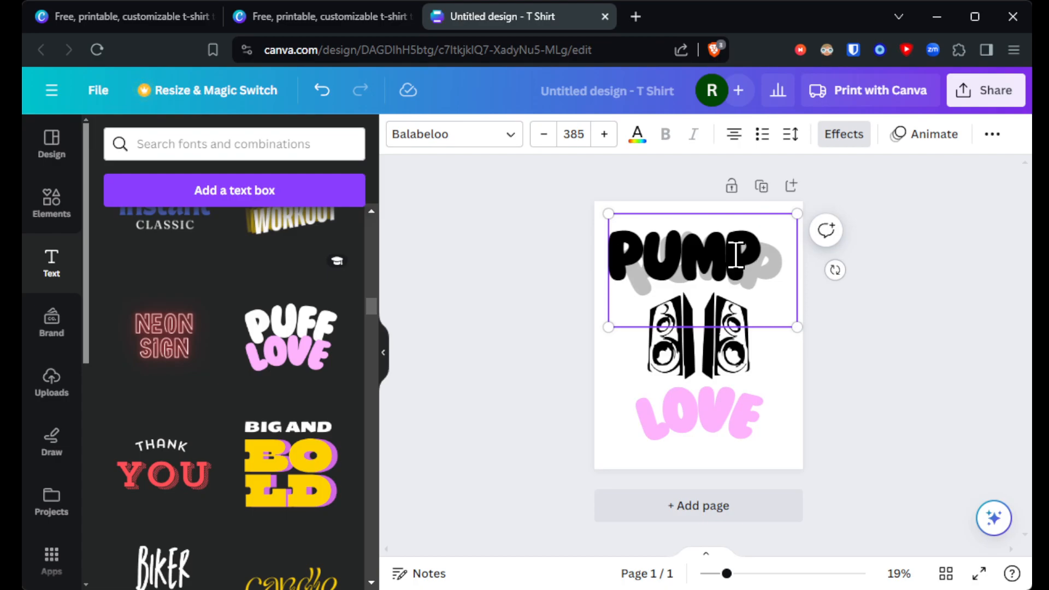
Step: Reduce the font size of the PUMP text to 300
key("ctrl+a")
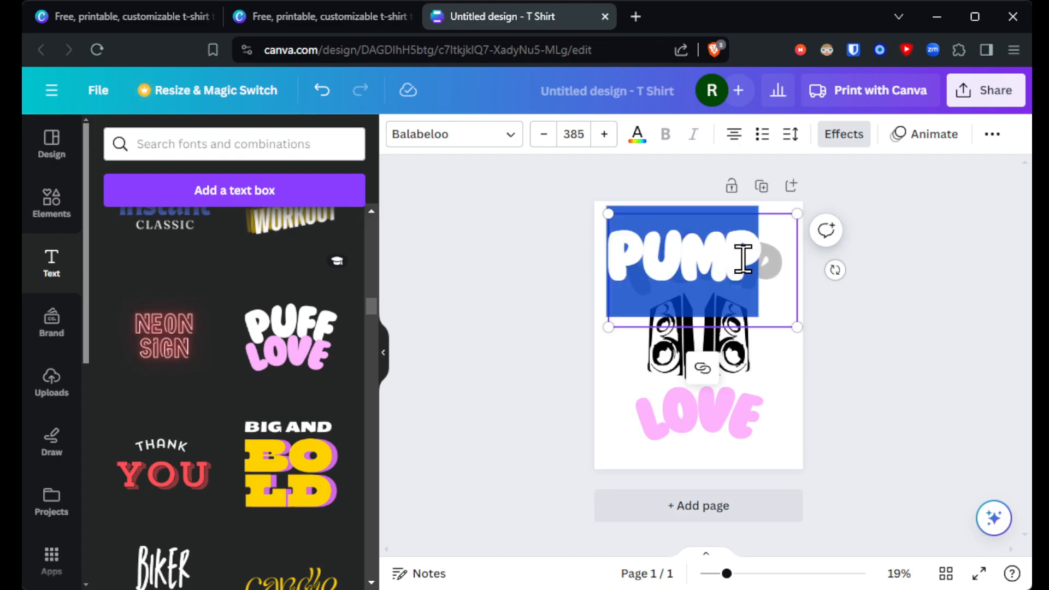
left_click(544, 137)
left_click(543, 136)
left_click(544, 137)
left_click(543, 136)
left_click(543, 136)
left_click(544, 137)
left_click(544, 136)
left_click(543, 137)
left_click(544, 137)
left_click(543, 136)
left_click(544, 137)
left_click(544, 137)
left_click(544, 137)
left_click(543, 138)
left_click(565, 133)
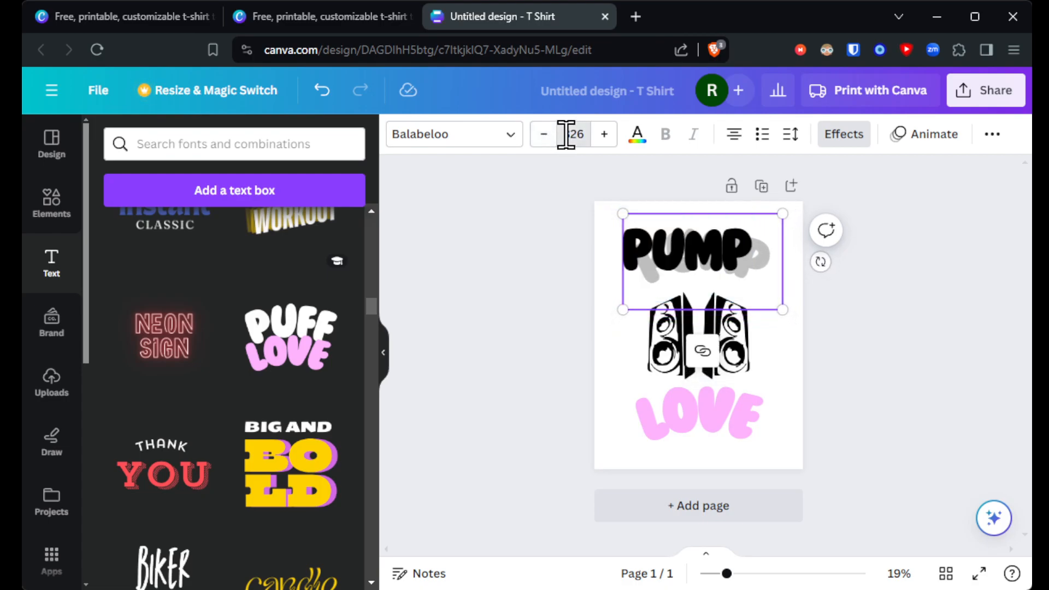
type("300")
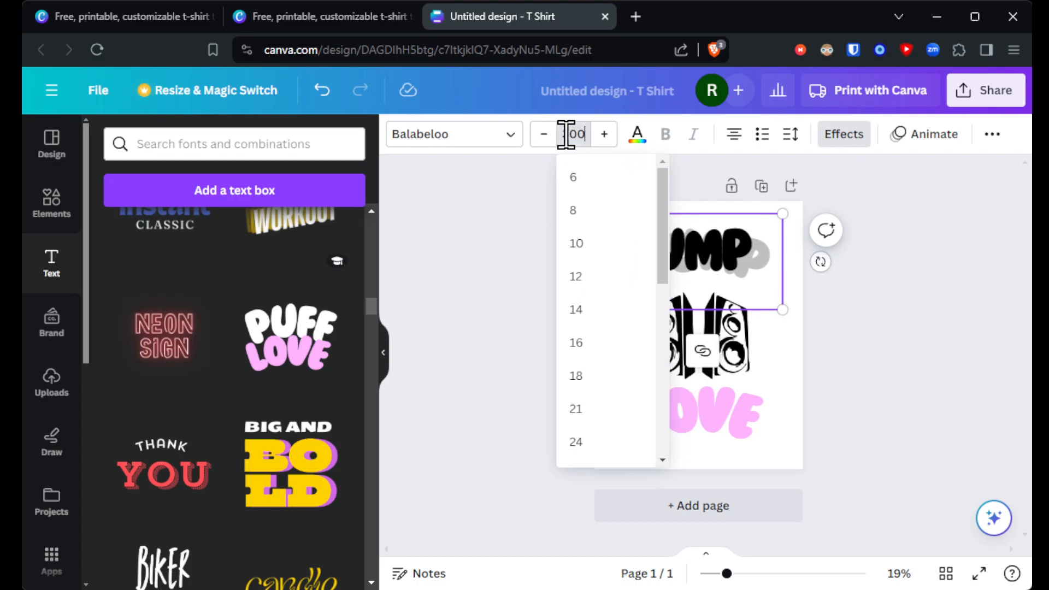
key("Return")
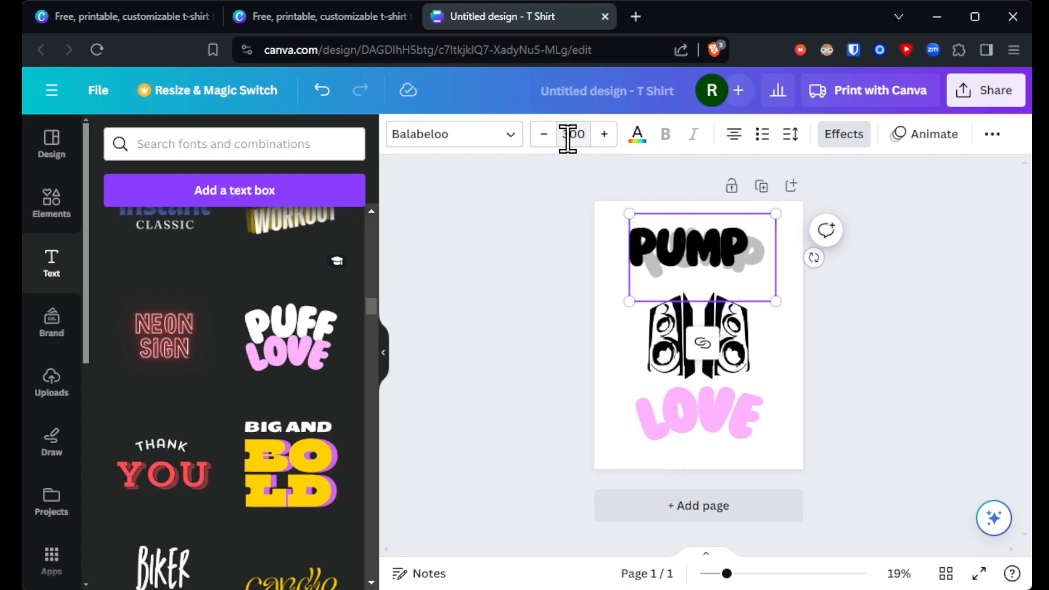
left_click(781, 356)
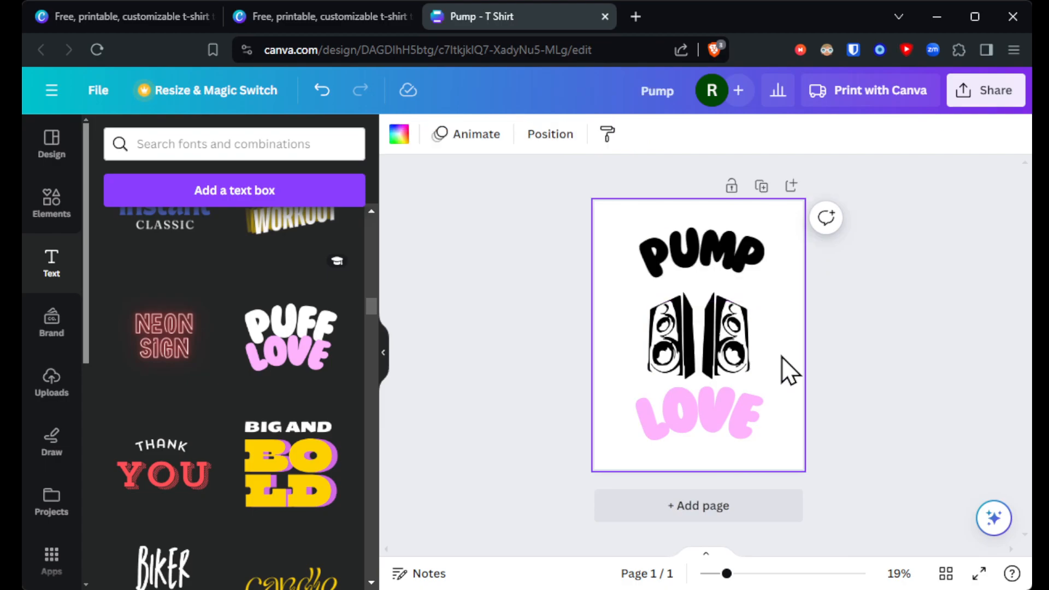
Step: Bend the LOVE text the opposite way with a curve of -89 and move it slightly lower on the page
double_click(666, 421)
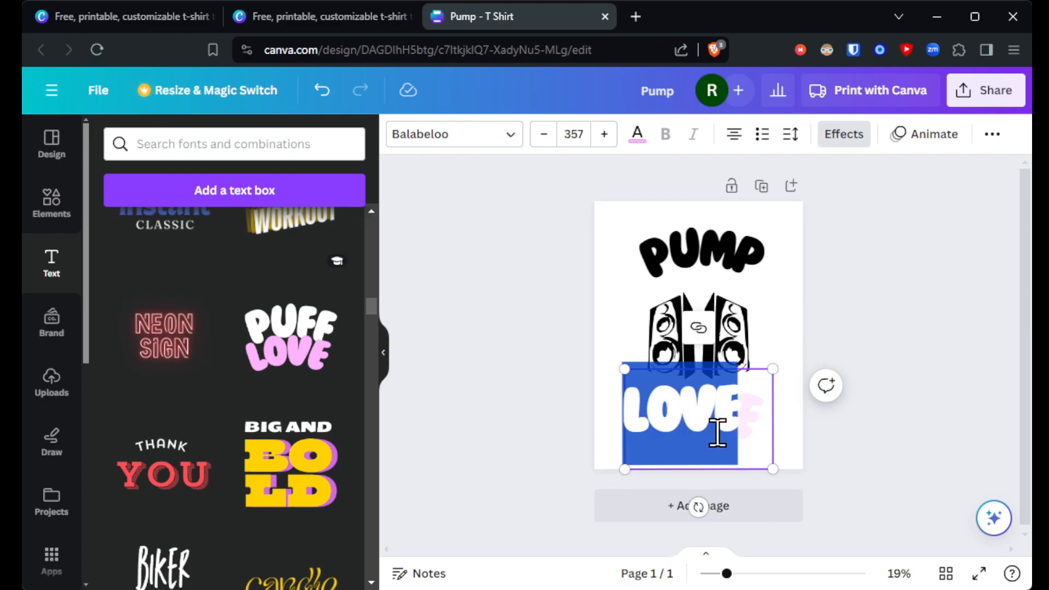
left_click(789, 430)
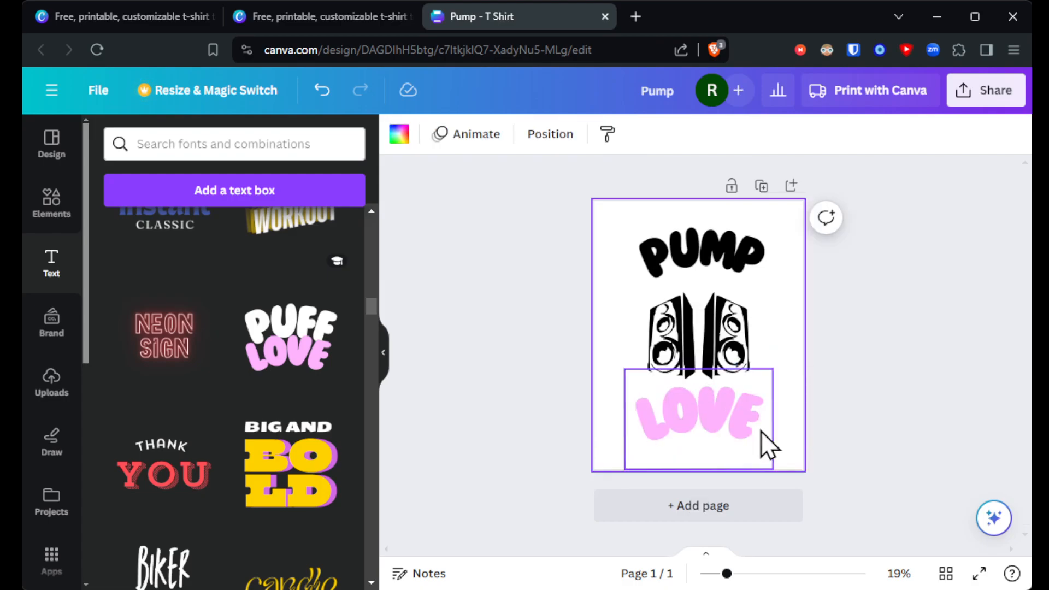
left_click(722, 428)
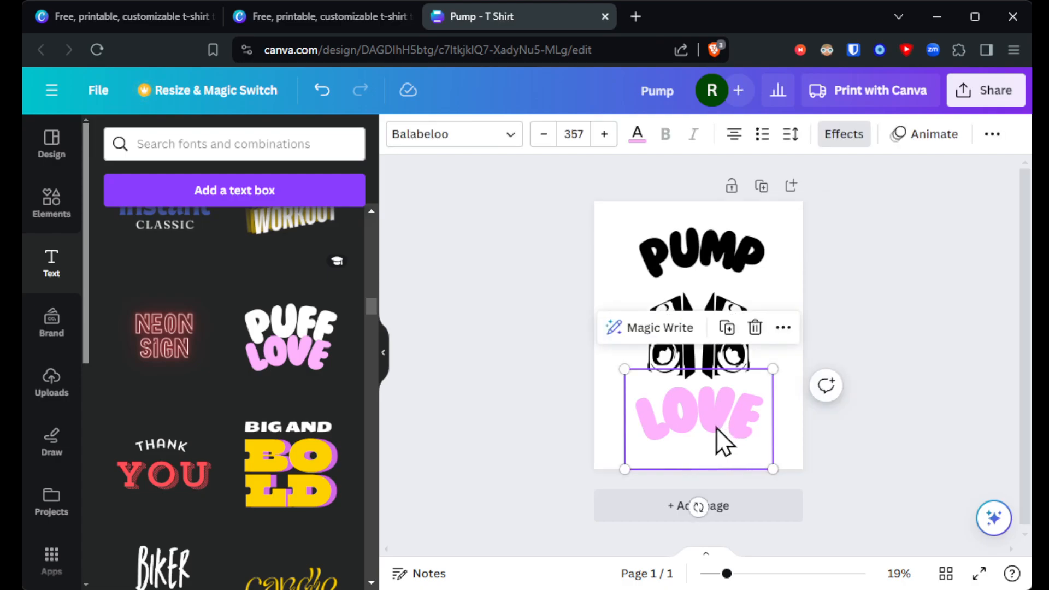
left_click(839, 138)
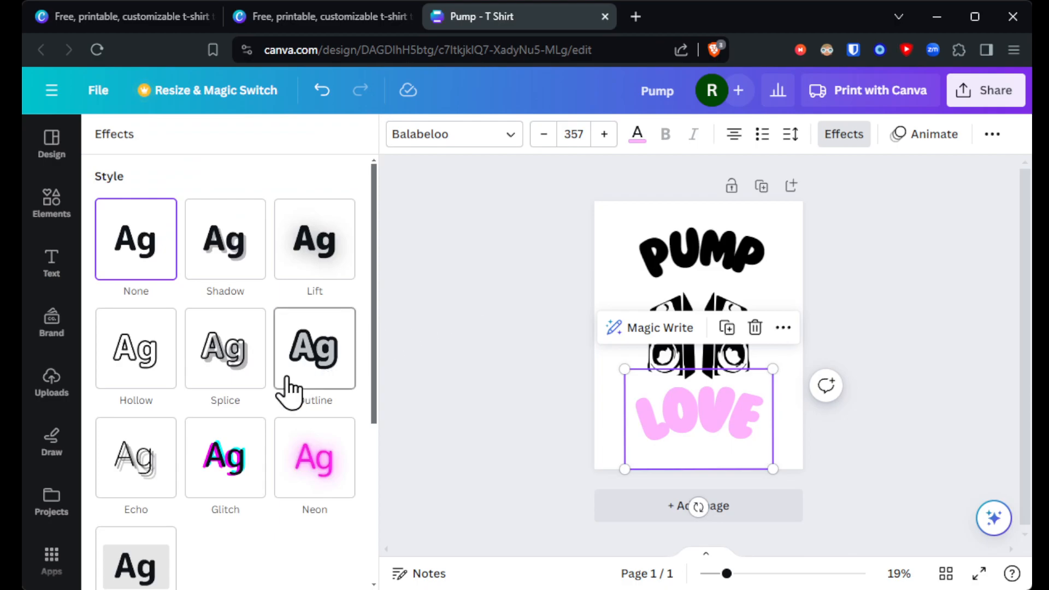
scroll(284, 383, "down", 5)
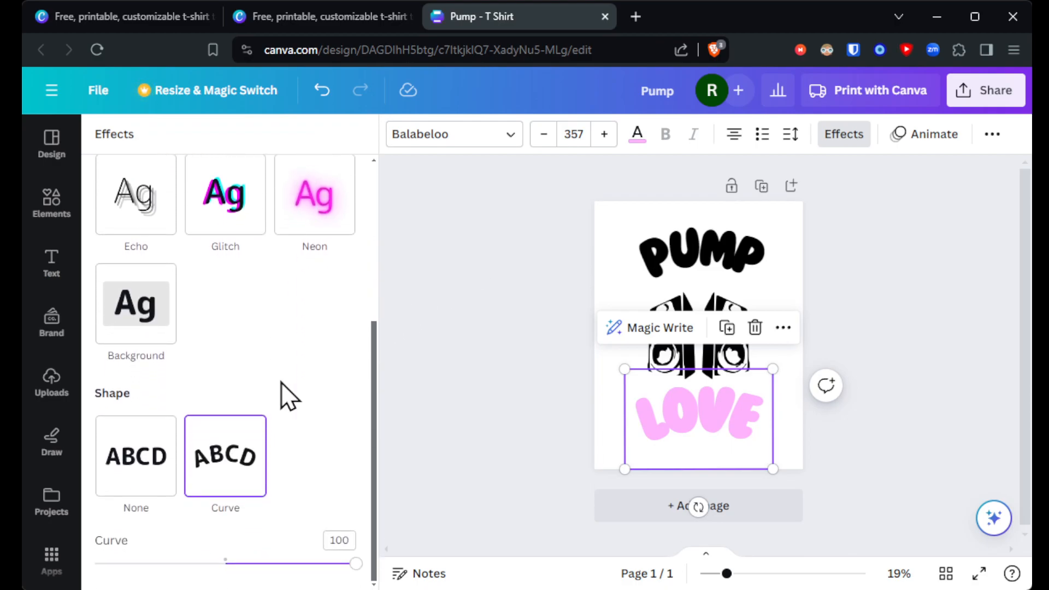
left_click_drag(354, 568, 108, 571)
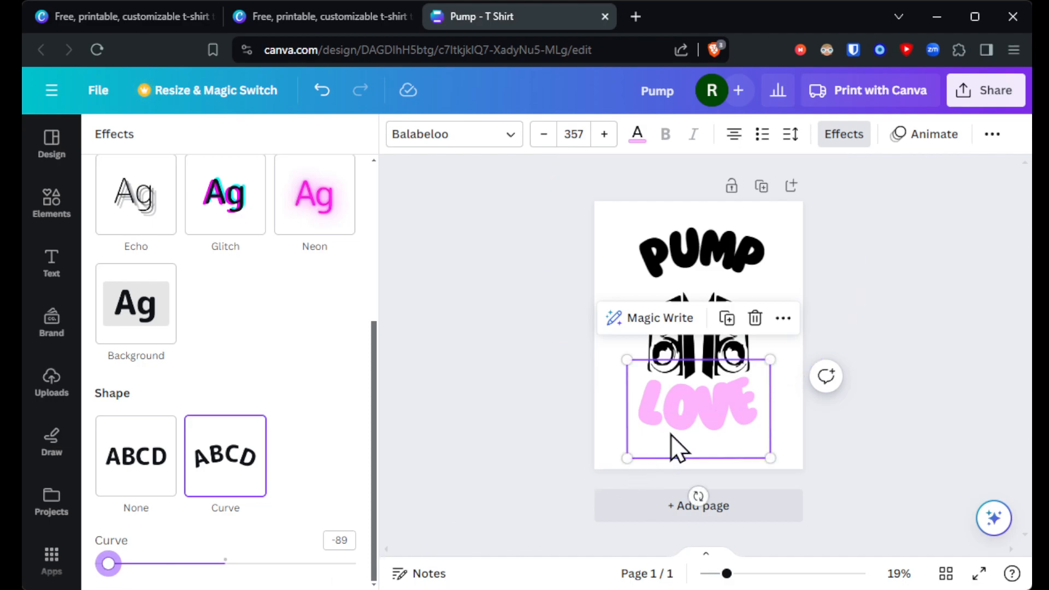
left_click_drag(679, 432, 677, 439)
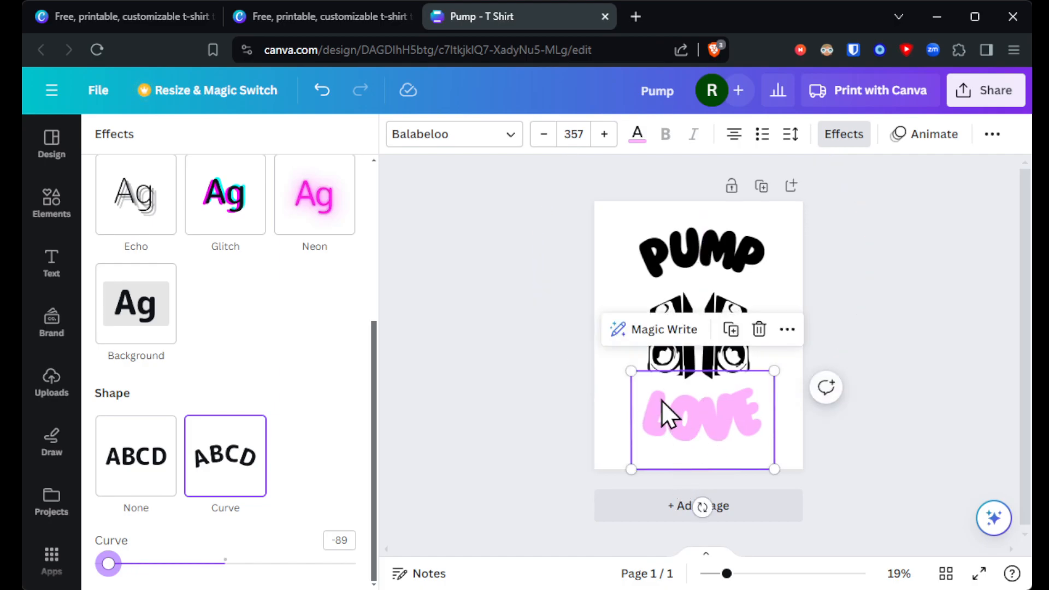
Step: Set the curve of the LOVE text to -100
left_click(844, 137)
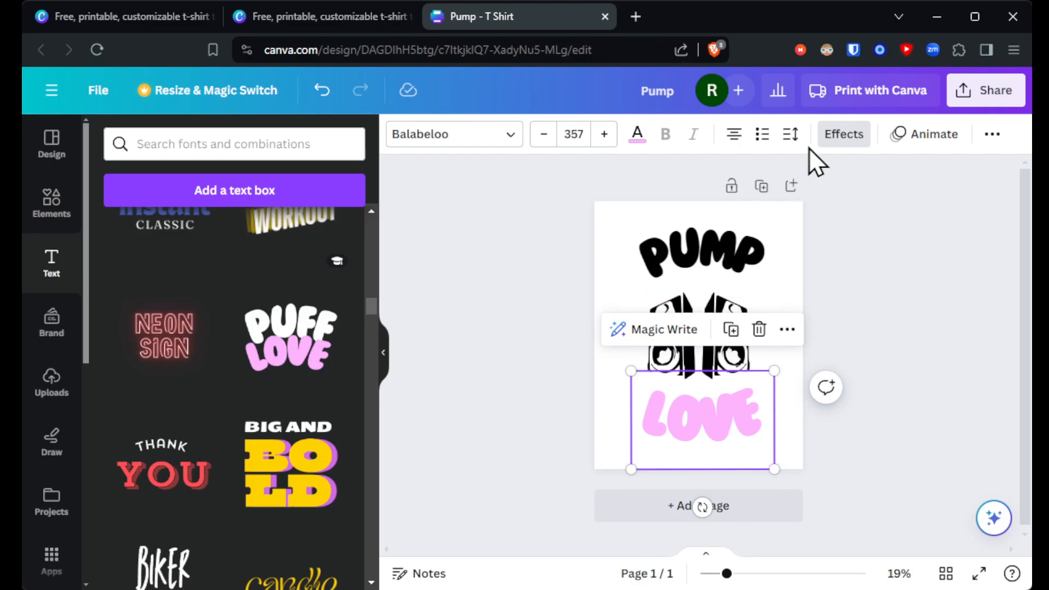
left_click(859, 141)
scroll(182, 349, "down", 5)
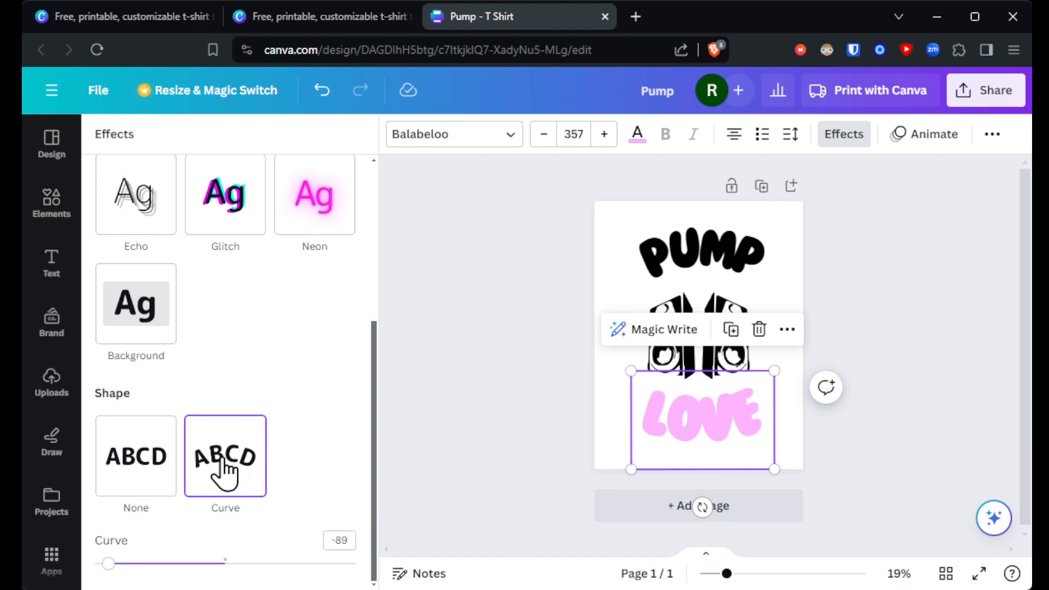
left_click_drag(109, 566, 94, 568)
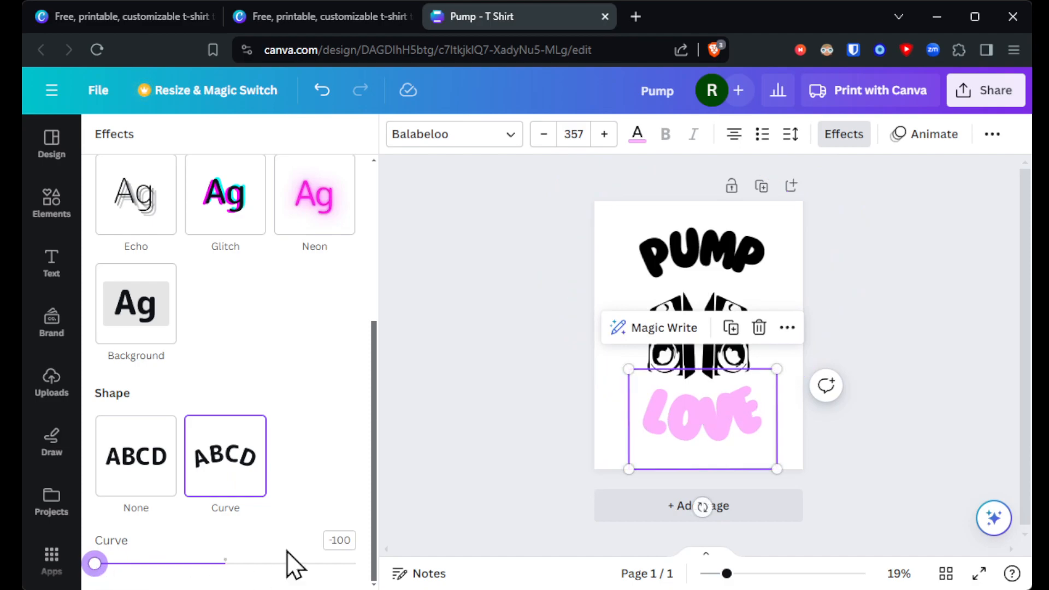
Step: Recolour the LOVE text below the loudspeakers black to match the PUMP text
left_click(701, 252)
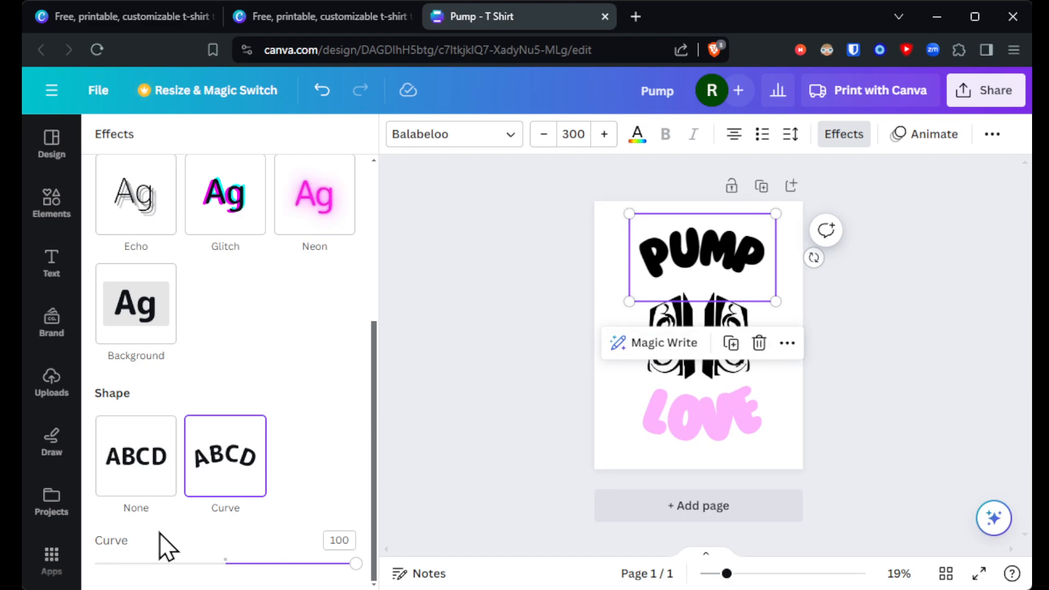
left_click(686, 434)
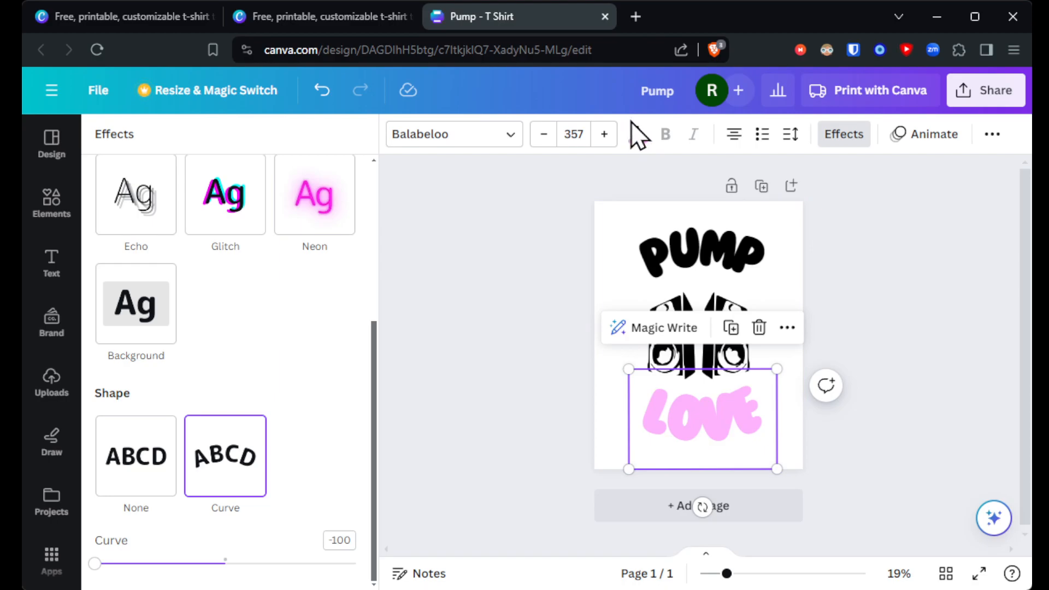
left_click(635, 135)
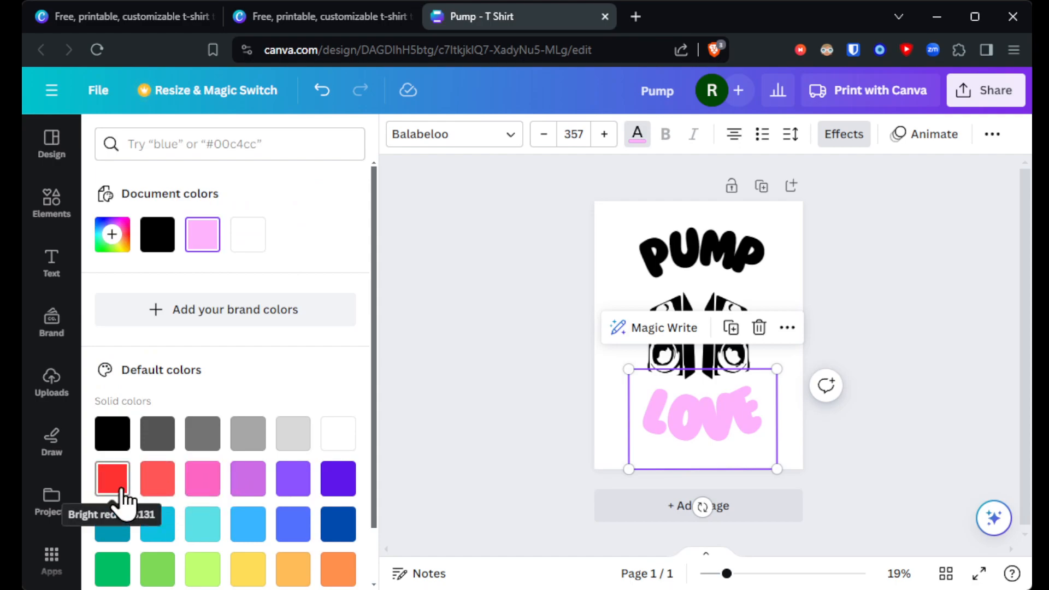
left_click(114, 457)
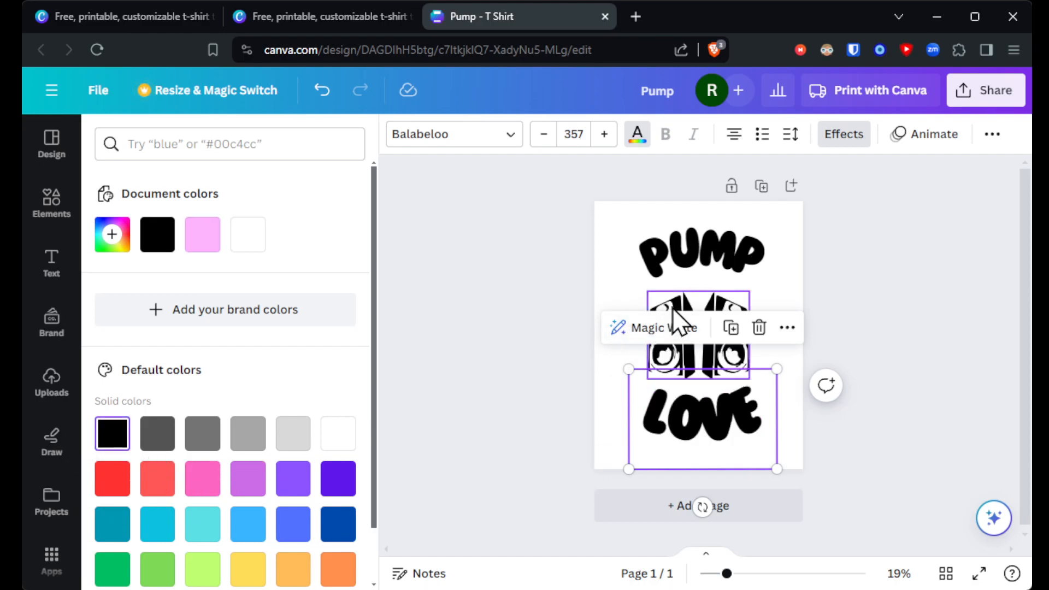
Step: Replace the word LOVE with PUMPITUP and set its font size to 300
double_click(678, 429)
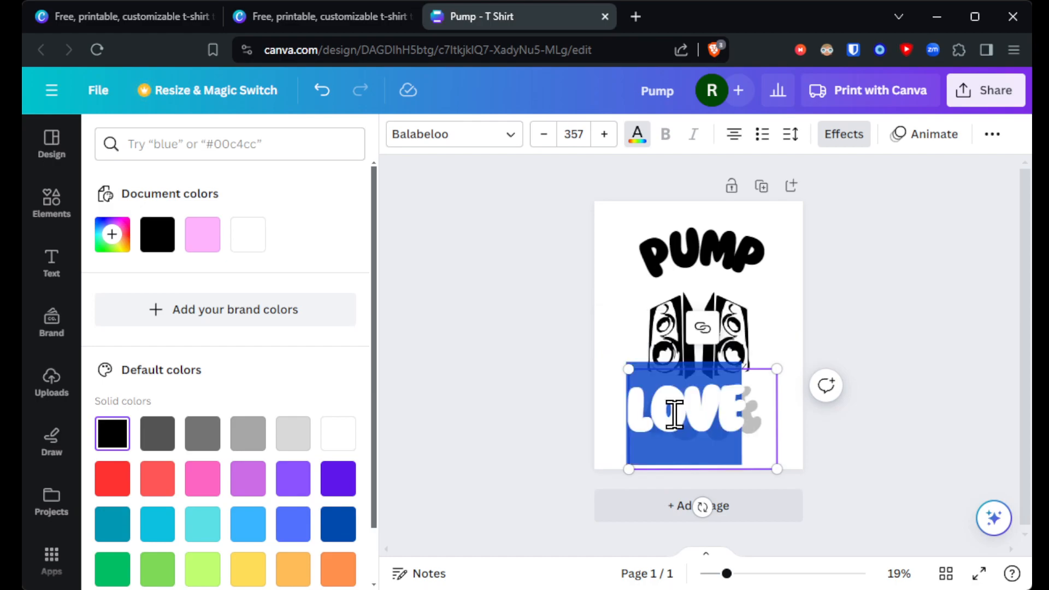
type("PUM")
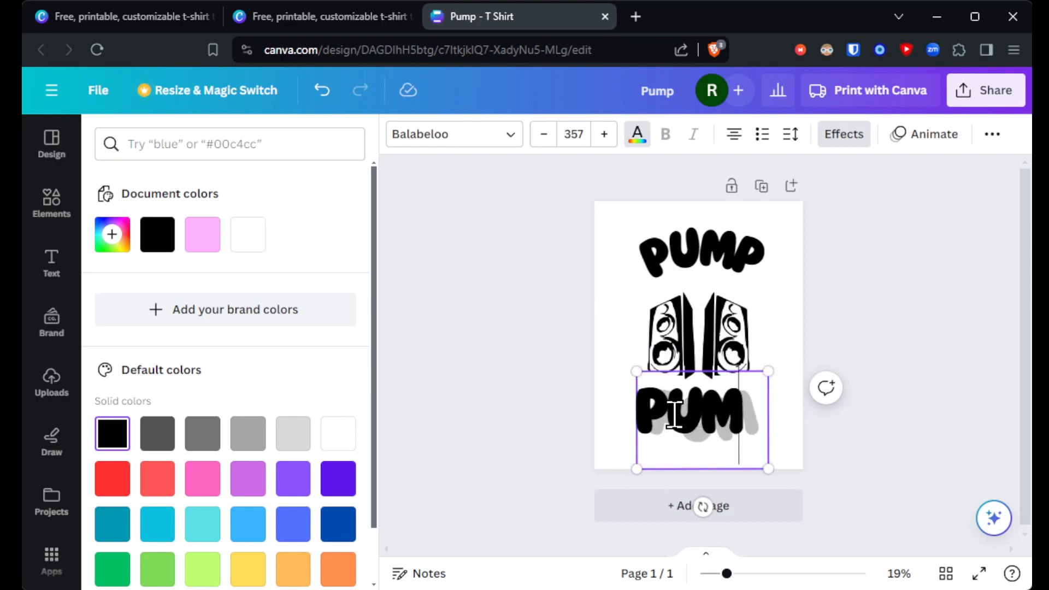
type("PITUP")
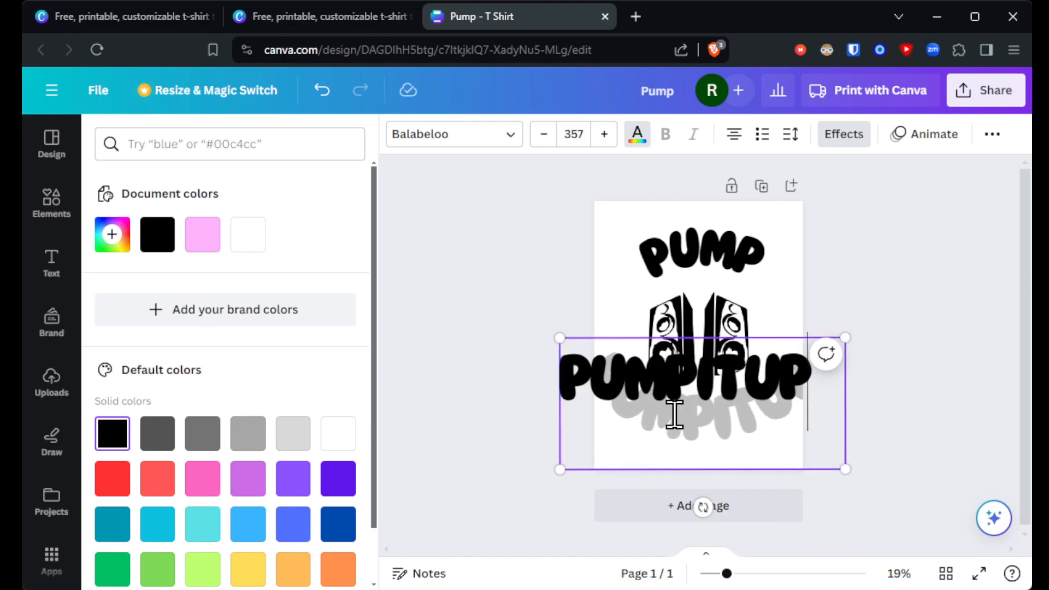
left_click(571, 134)
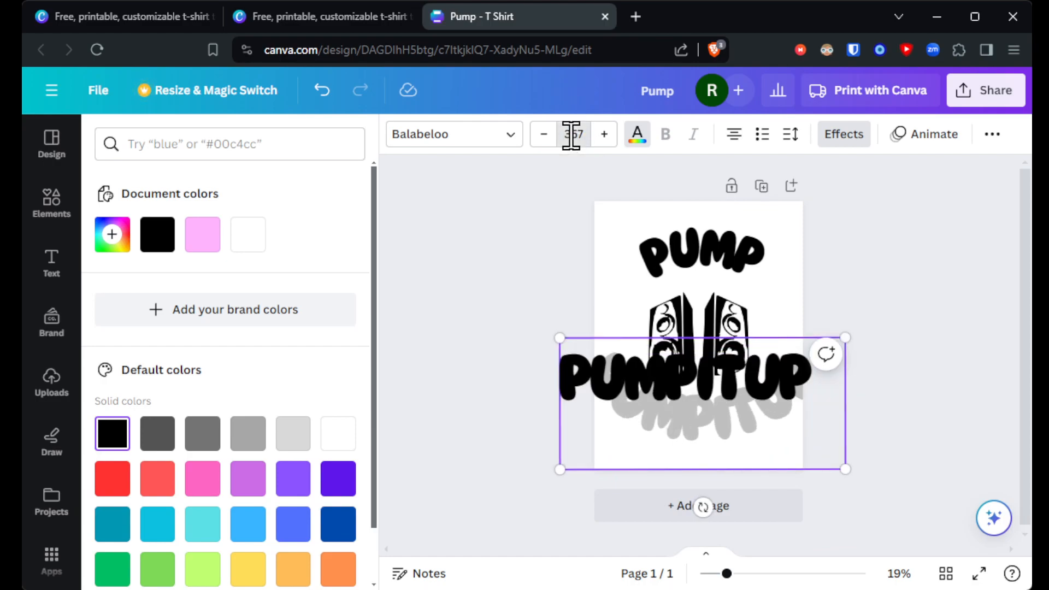
type("300")
key("Return")
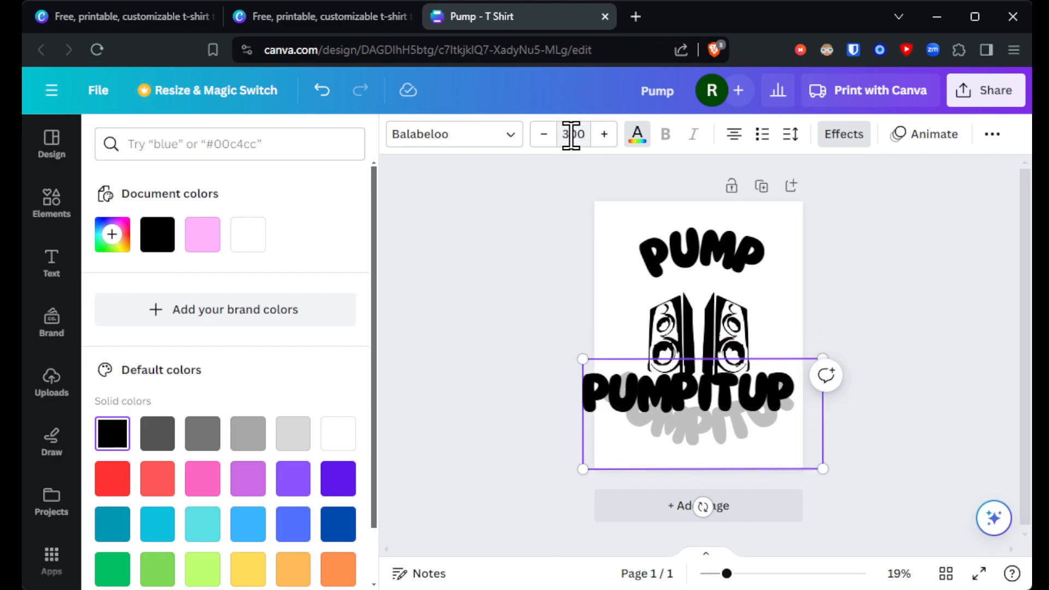
left_click(861, 271)
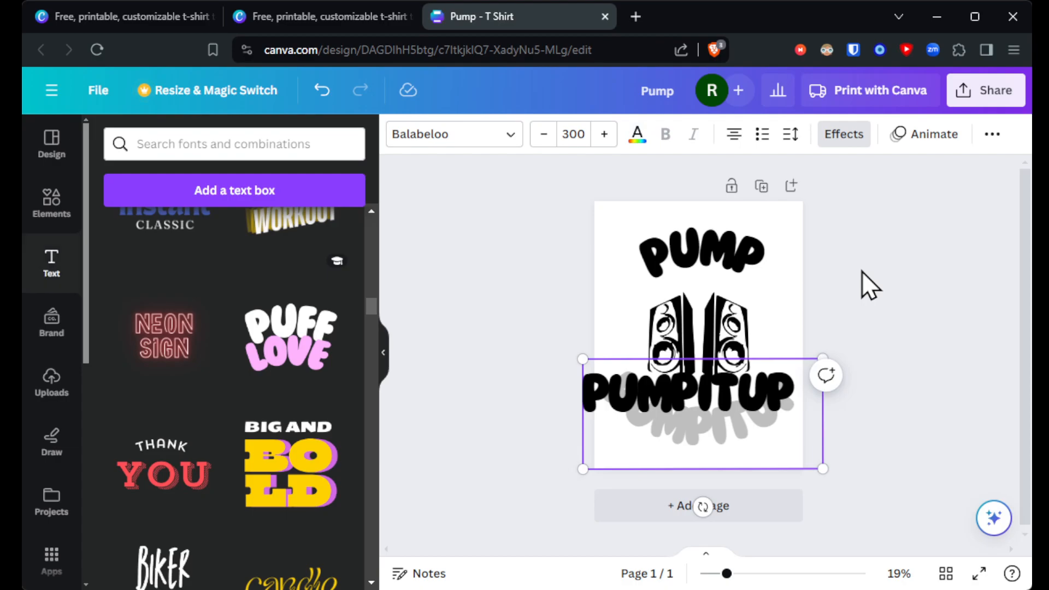
left_click(629, 309)
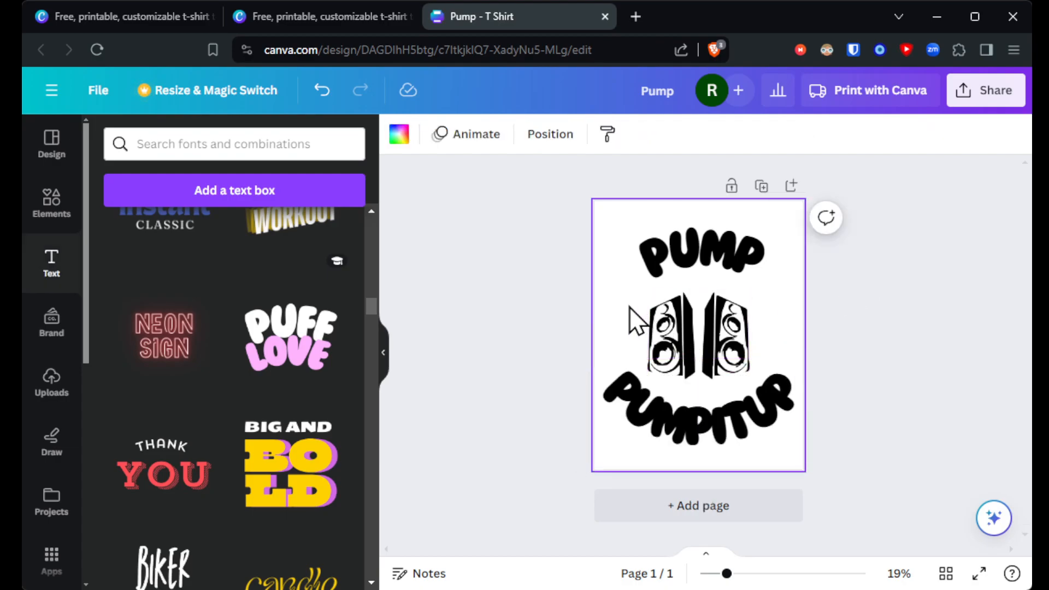
Step: Insert spaces in the lower curved text so that it reads PUMP IT UP
left_click(673, 432)
left_click(682, 428)
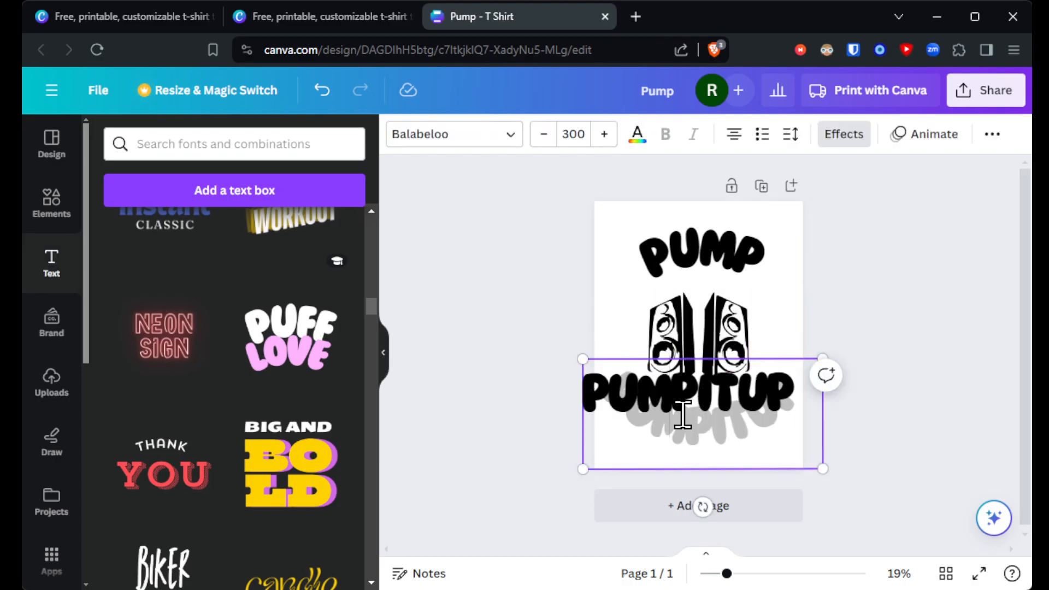
double_click(683, 423)
left_click(697, 404)
left_click(739, 389)
left_click(887, 270)
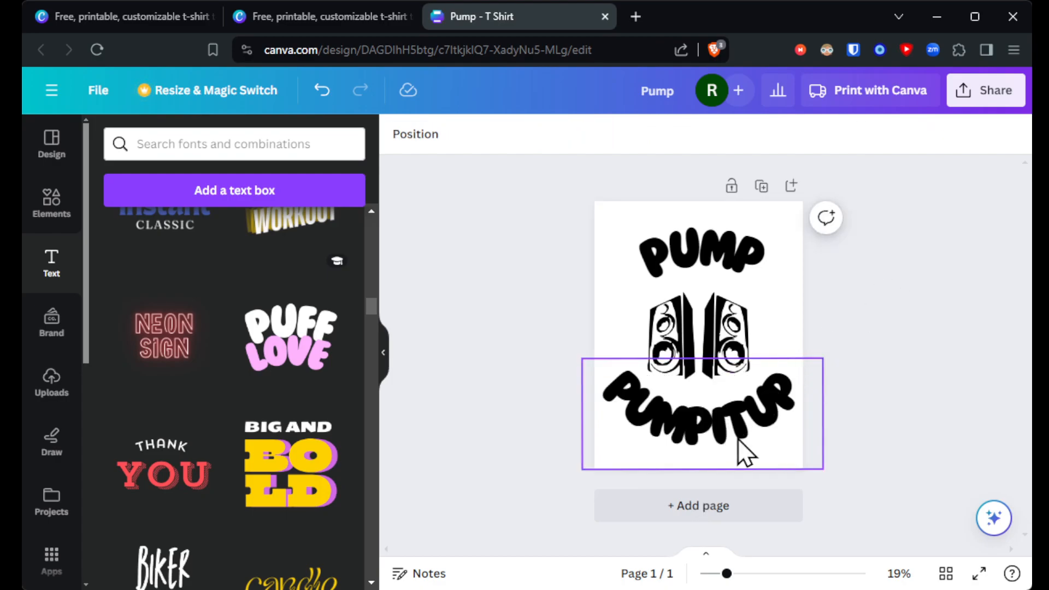
left_click(713, 445)
left_click(709, 437)
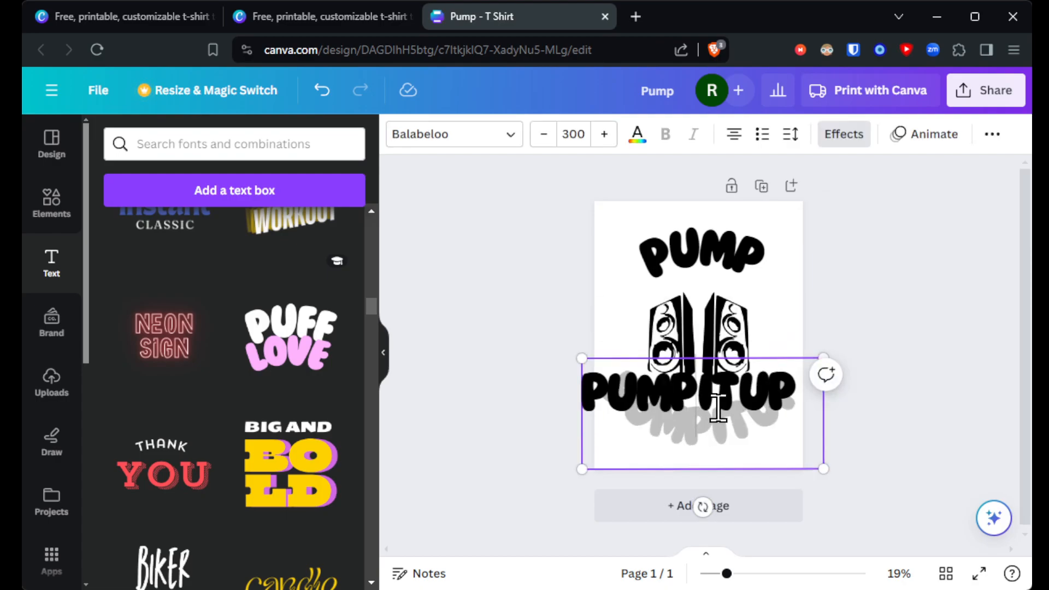
left_click(742, 393)
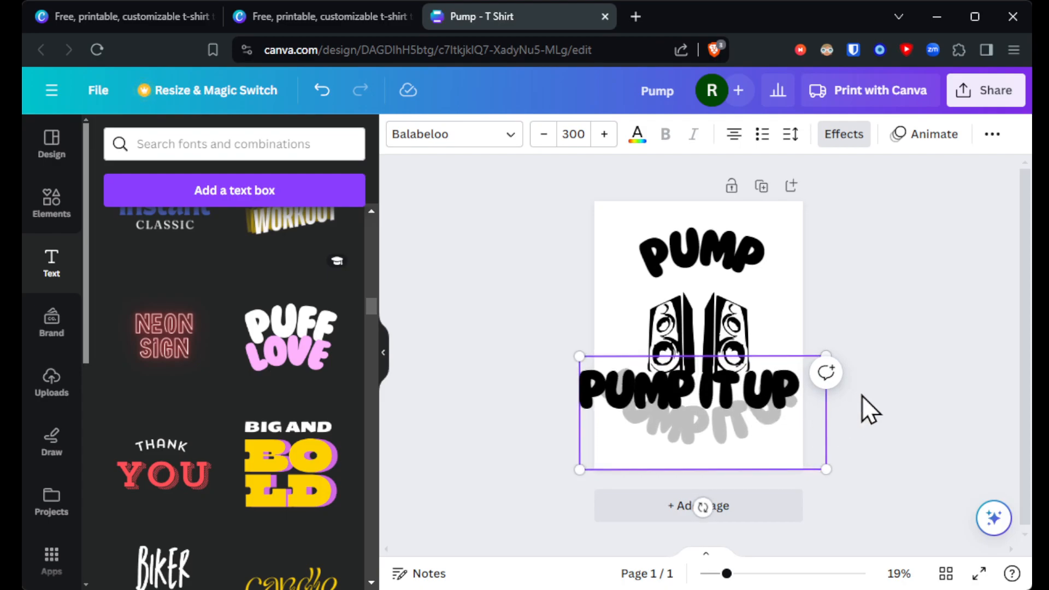
left_click(940, 296)
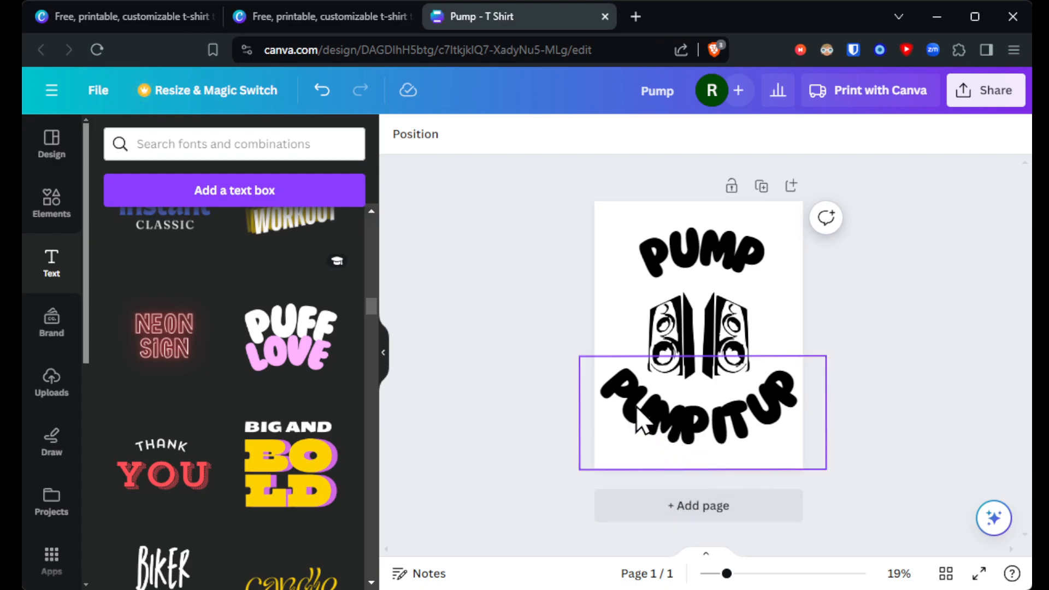
Step: Delete the word PUMP from the lower curved text, leaving only IT UP
left_click(642, 423)
left_click(642, 423)
left_click_drag(695, 395, 584, 413)
key("BackSpace")
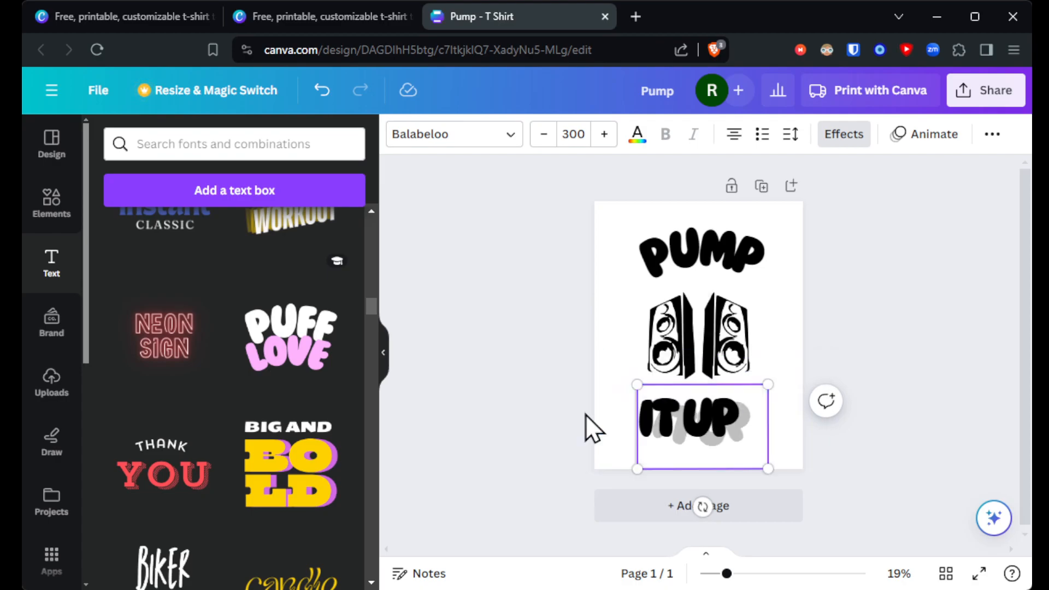
left_click(847, 324)
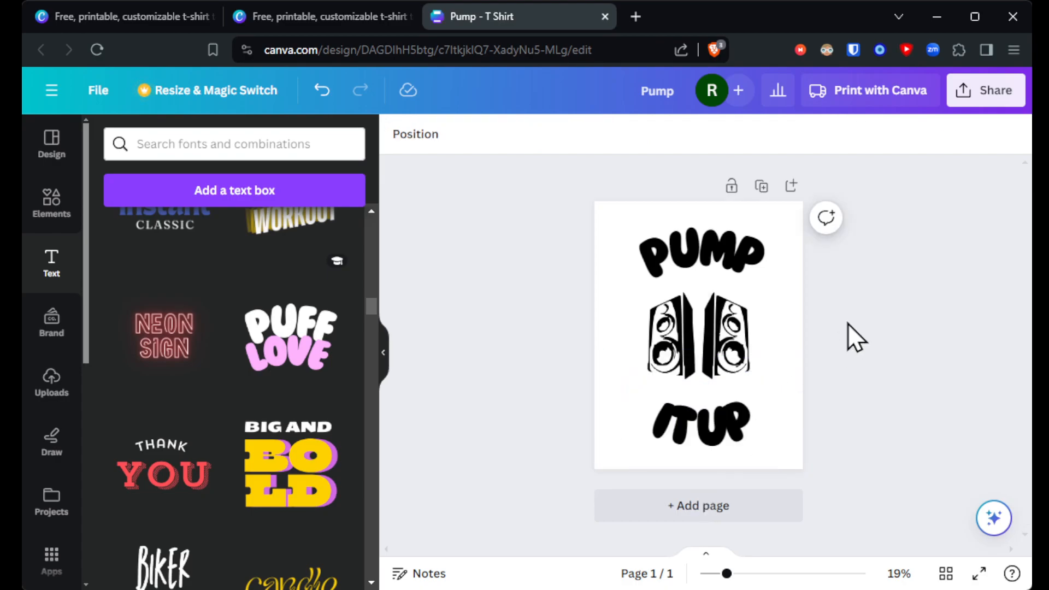
Step: Set the font size of the IT UP text to 325
left_click(731, 428)
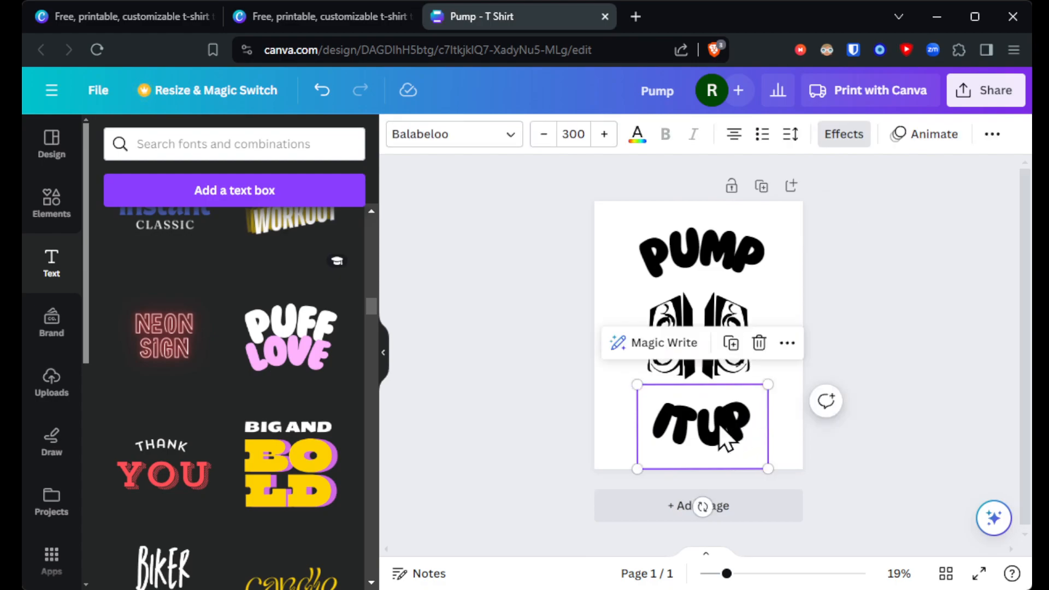
left_click(572, 134)
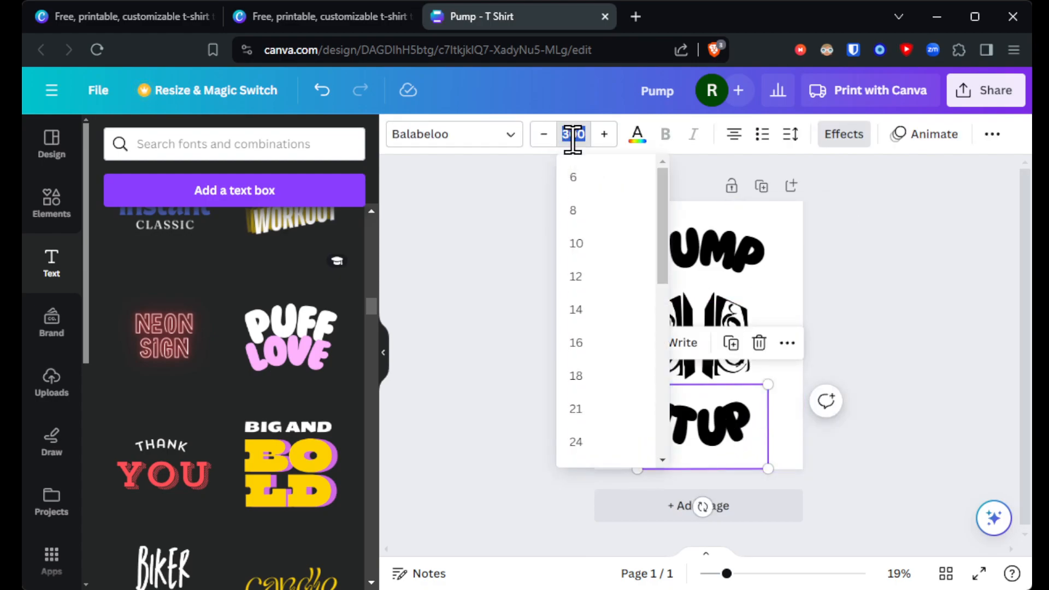
type("325")
key("Return")
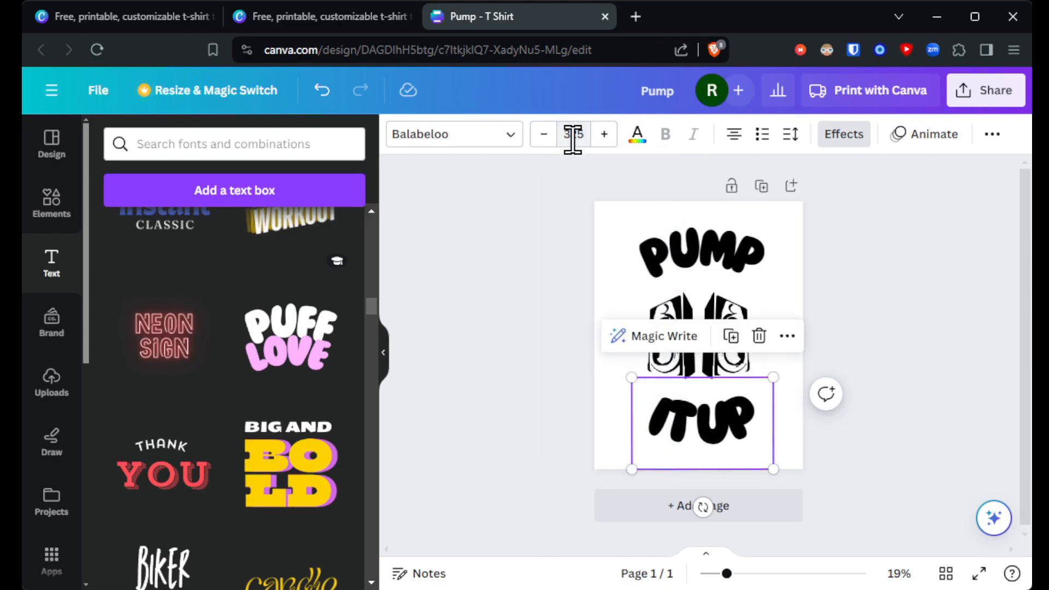
Step: Add an exclamation mark at the end of the IT UP text
double_click(759, 406)
left_click(758, 405)
left_click(759, 405)
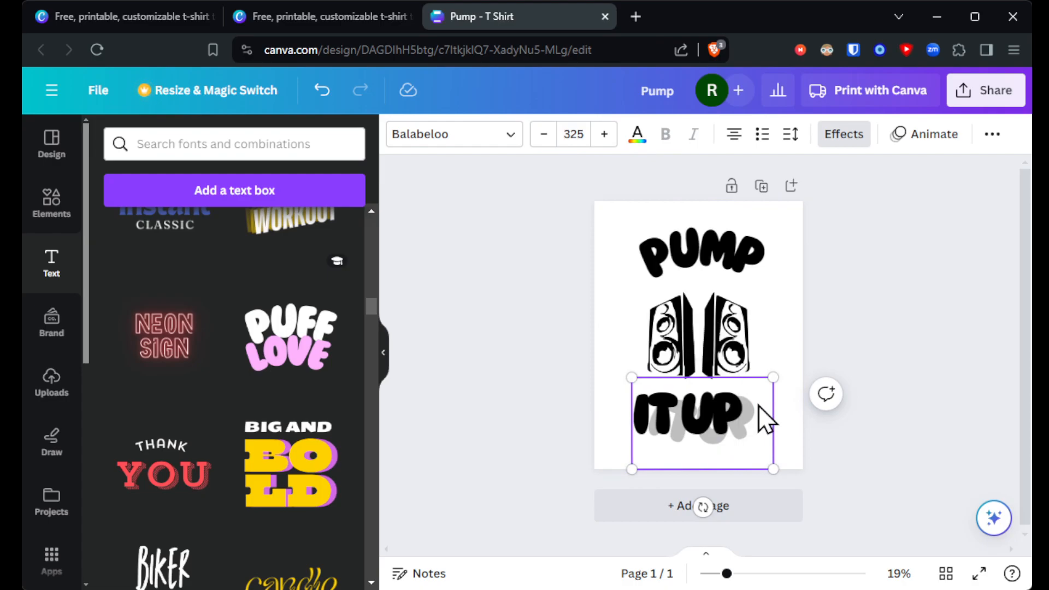
type("!")
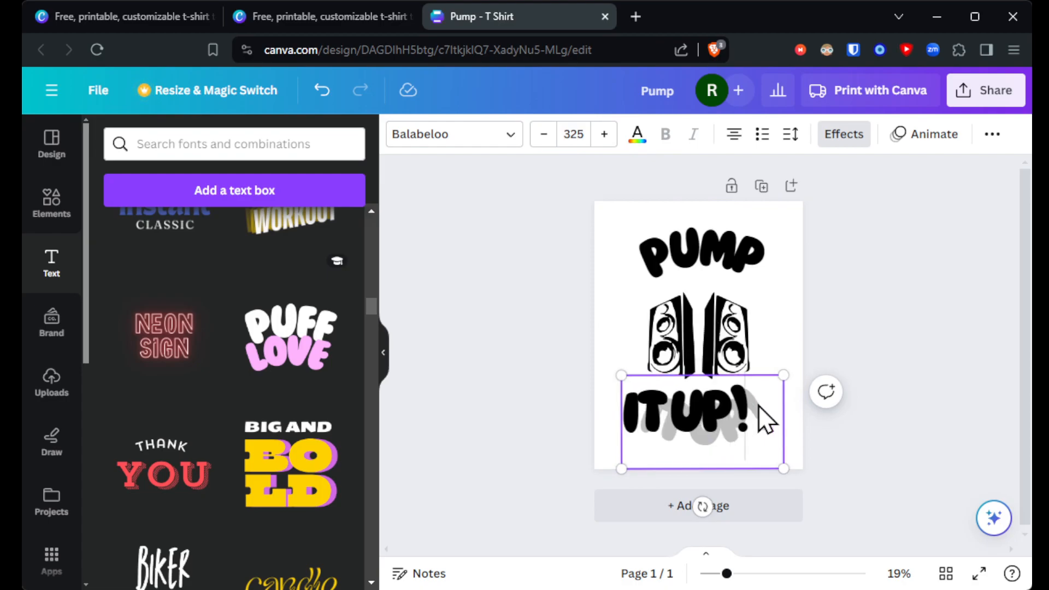
left_click(861, 312)
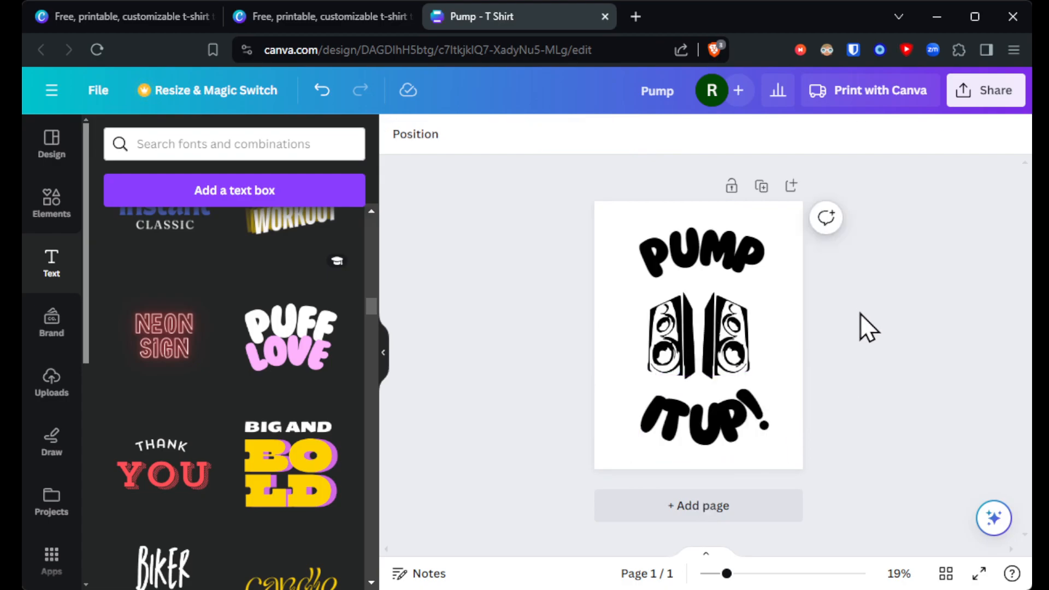
Step: Recolour the loudspeakers graphic bright red, briefly comparing it with coral red
left_click(690, 344)
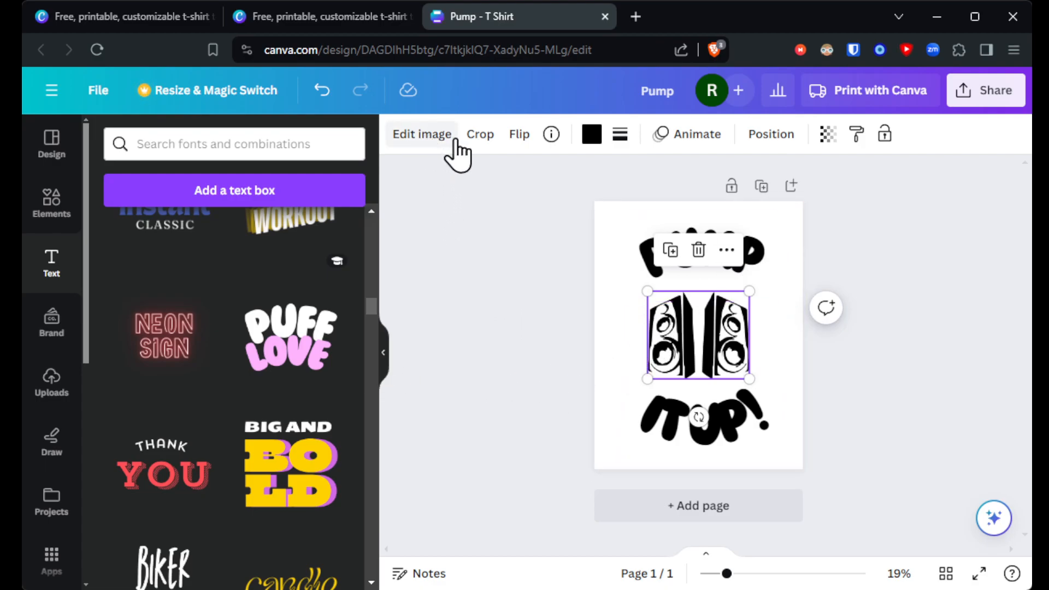
left_click(591, 136)
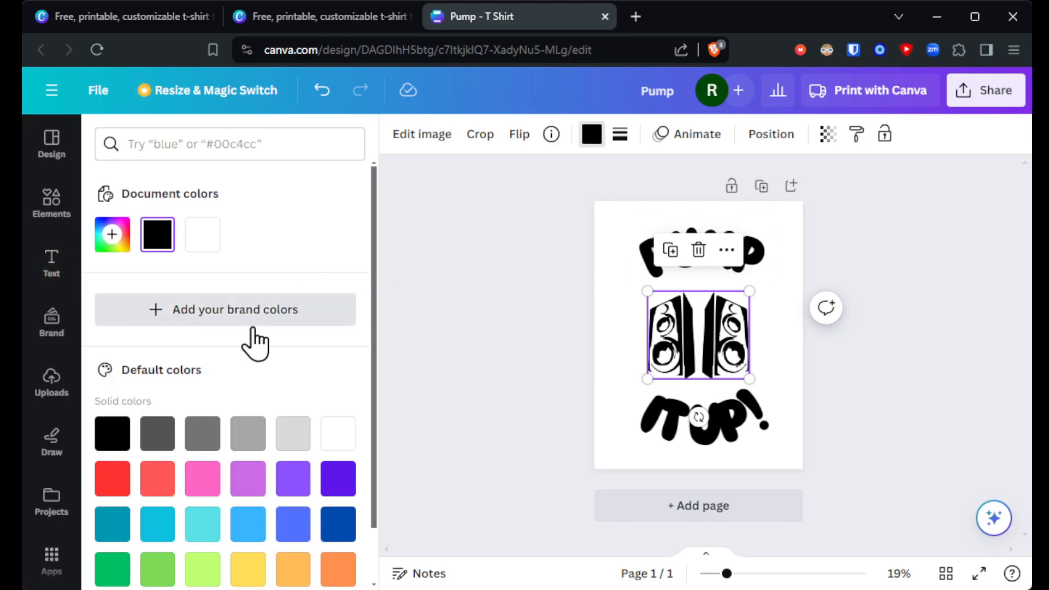
left_click(115, 481)
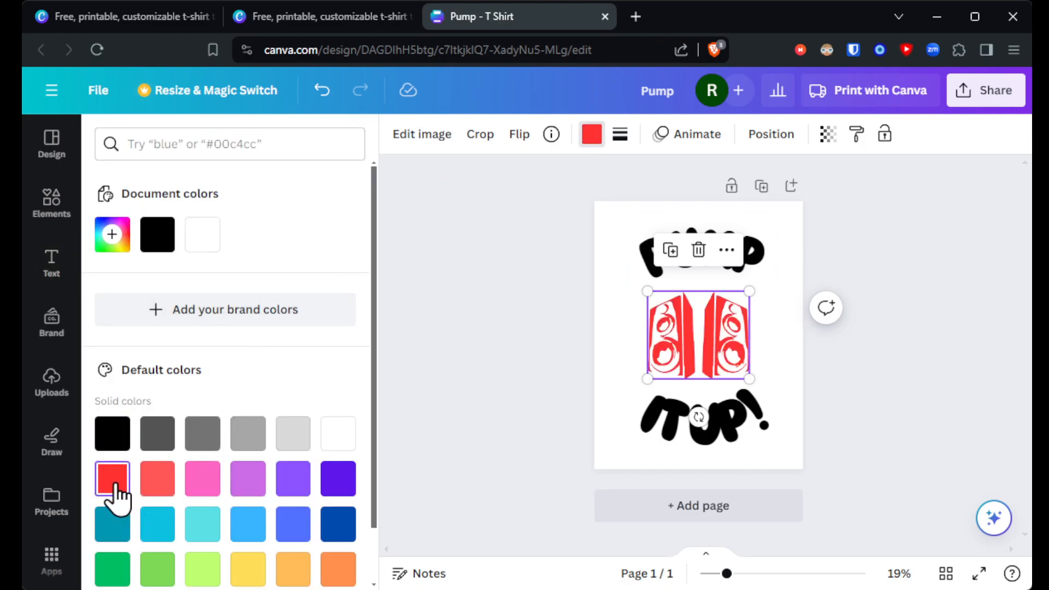
scroll(264, 488, "down", 1)
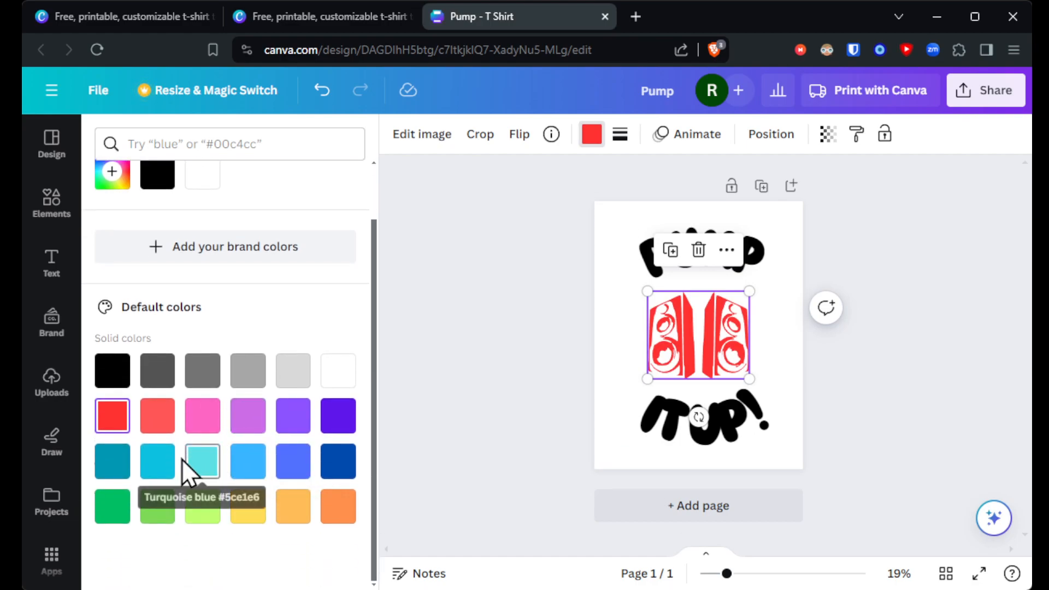
left_click(157, 427)
left_click(109, 426)
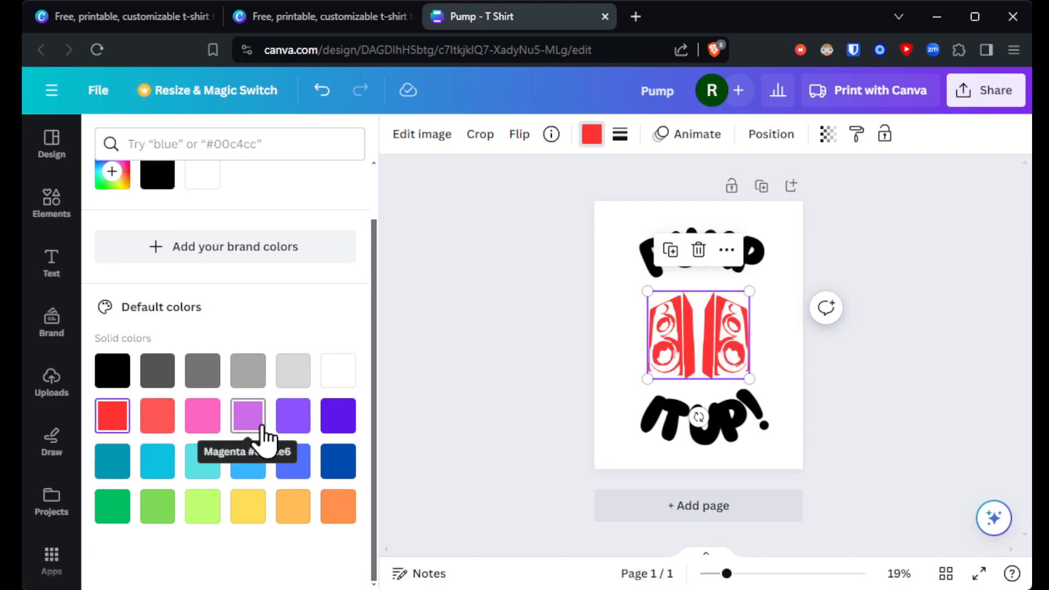
Step: Try yellow, light orange, coral red and orange on the loudspeakers graphic and return it to bright red
left_click(247, 516)
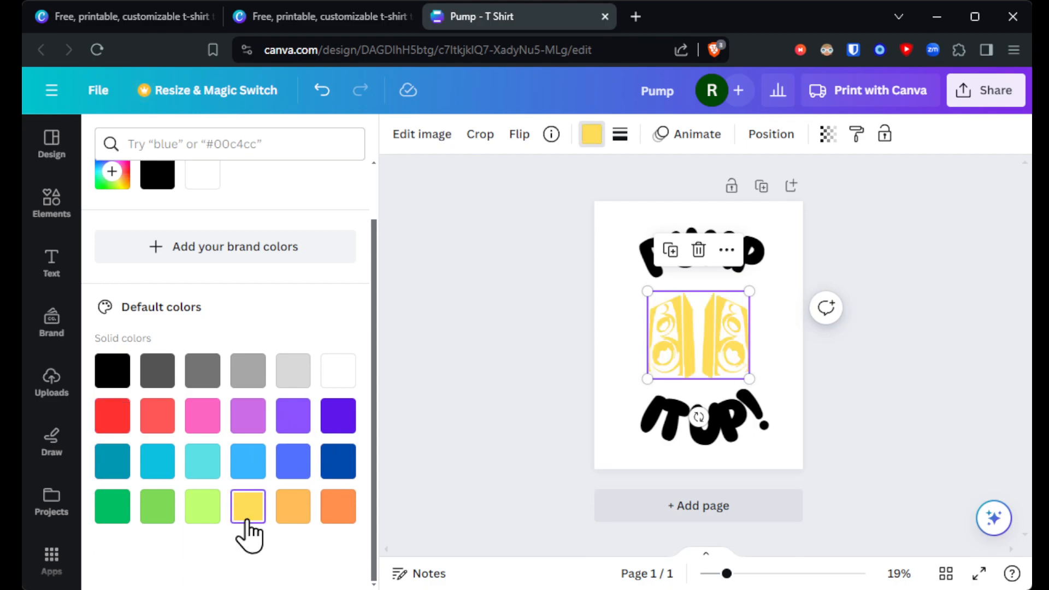
left_click(294, 509)
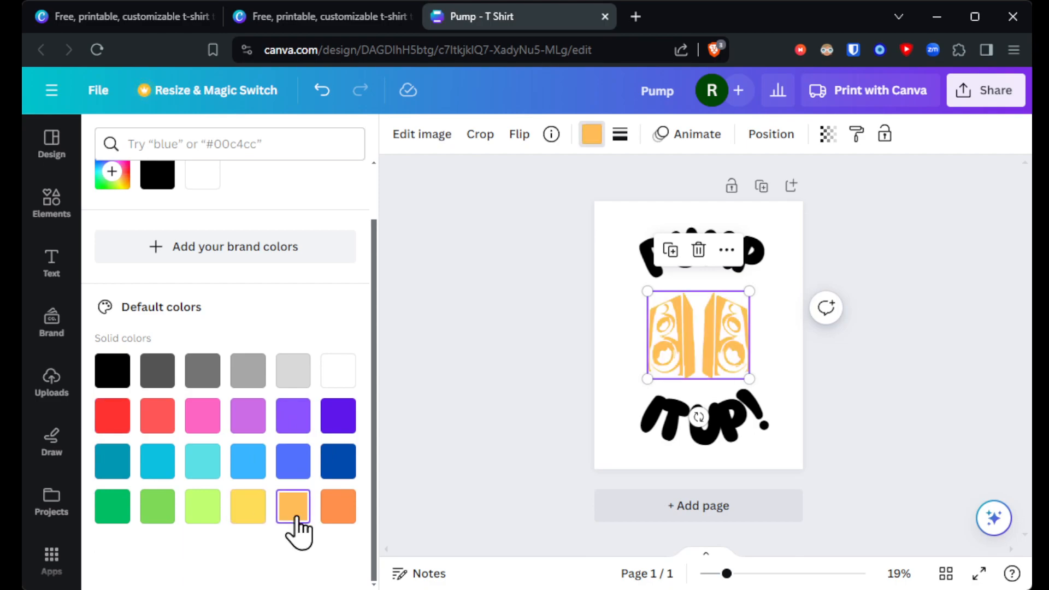
left_click(118, 426)
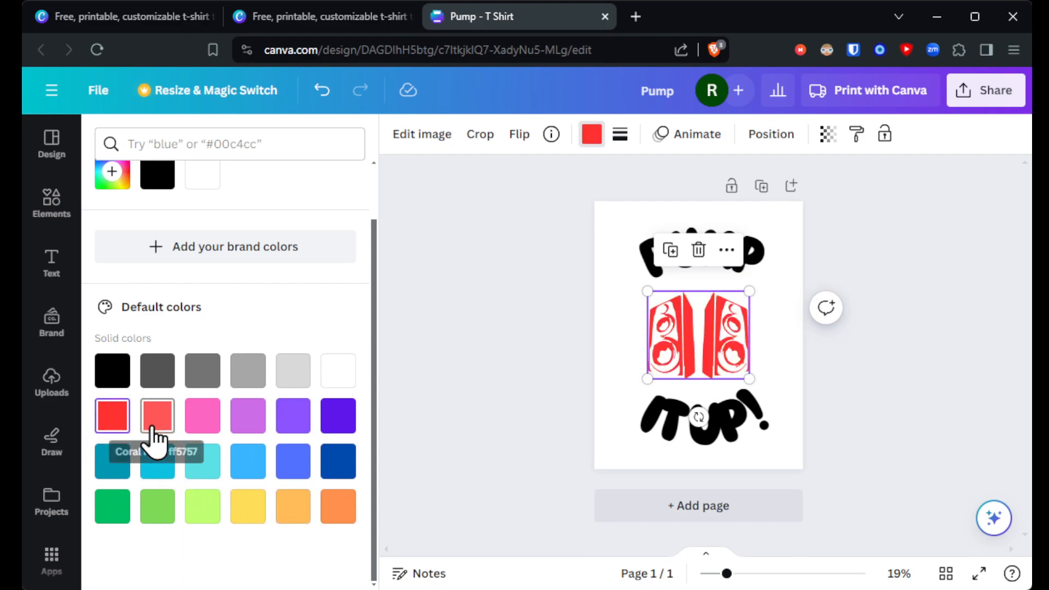
left_click(155, 432)
left_click(110, 427)
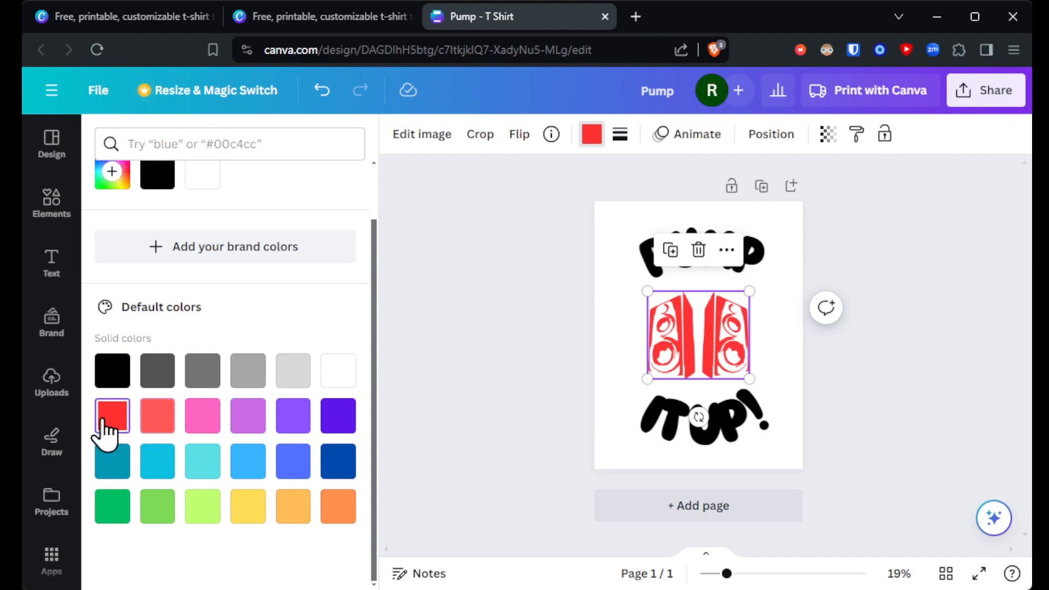
left_click(339, 514)
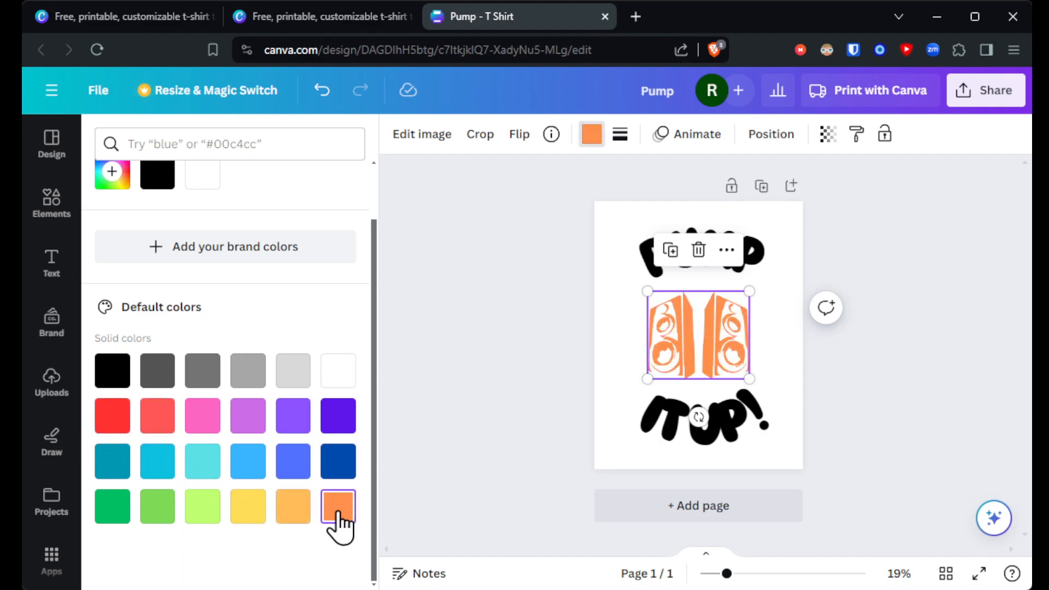
left_click(120, 429)
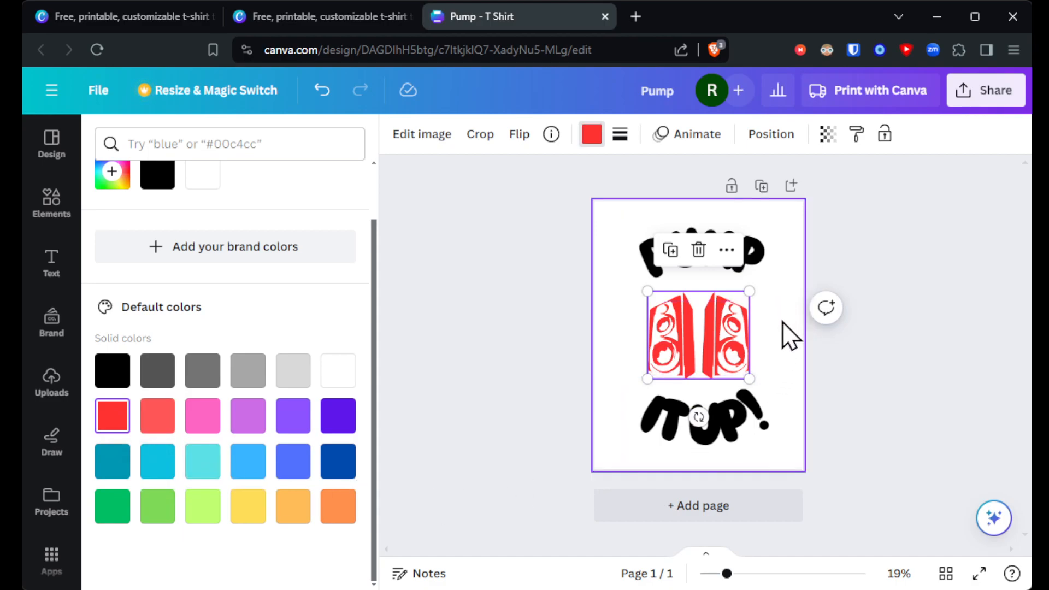
Step: Deselect the loudspeakers graphic and open the T-shirt print options for the design
left_click(787, 342)
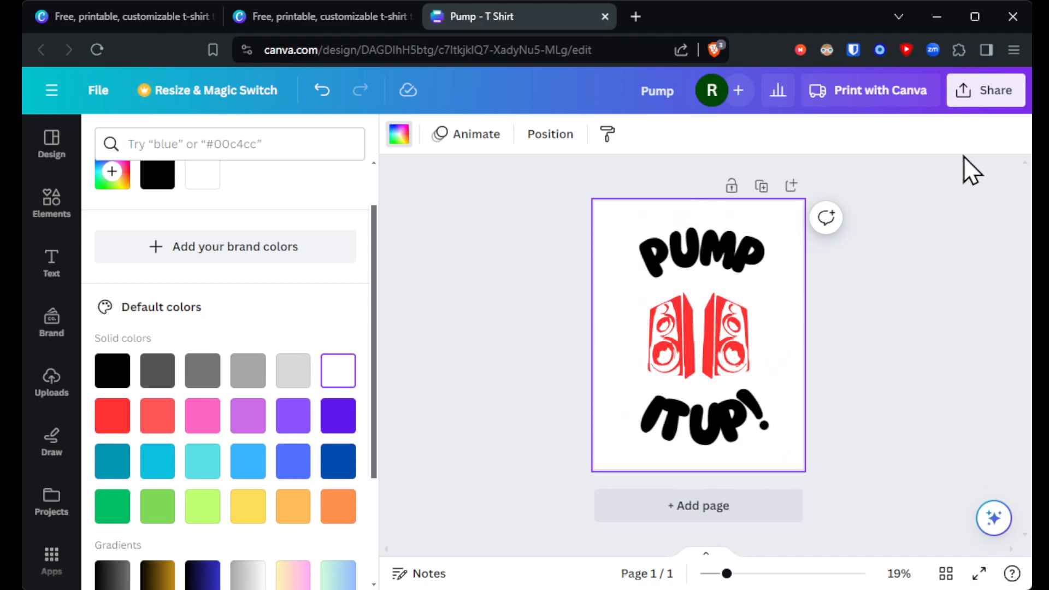
left_click(903, 108)
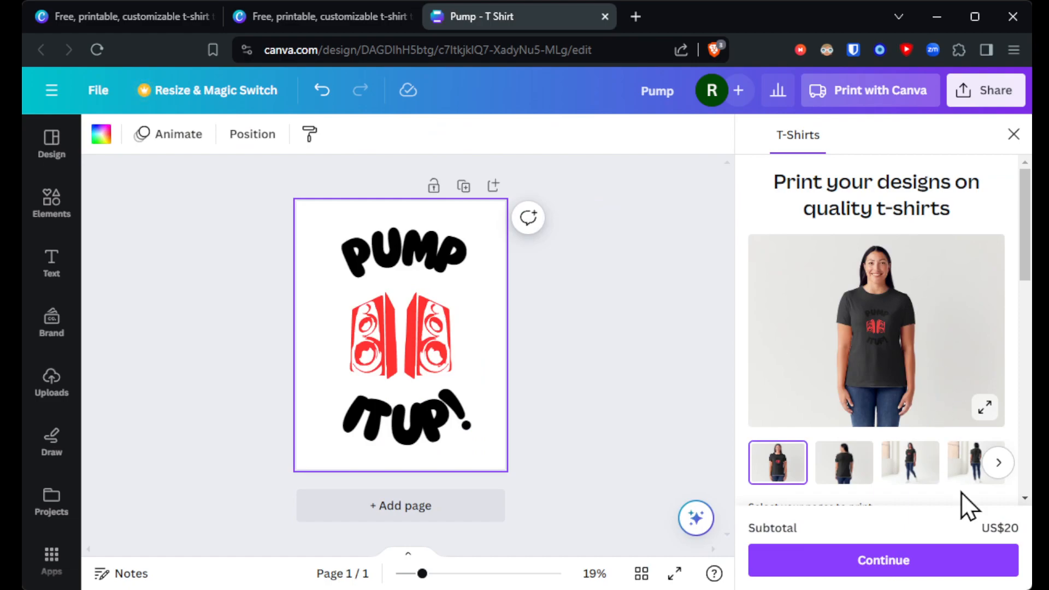
scroll(963, 351, "down", 5)
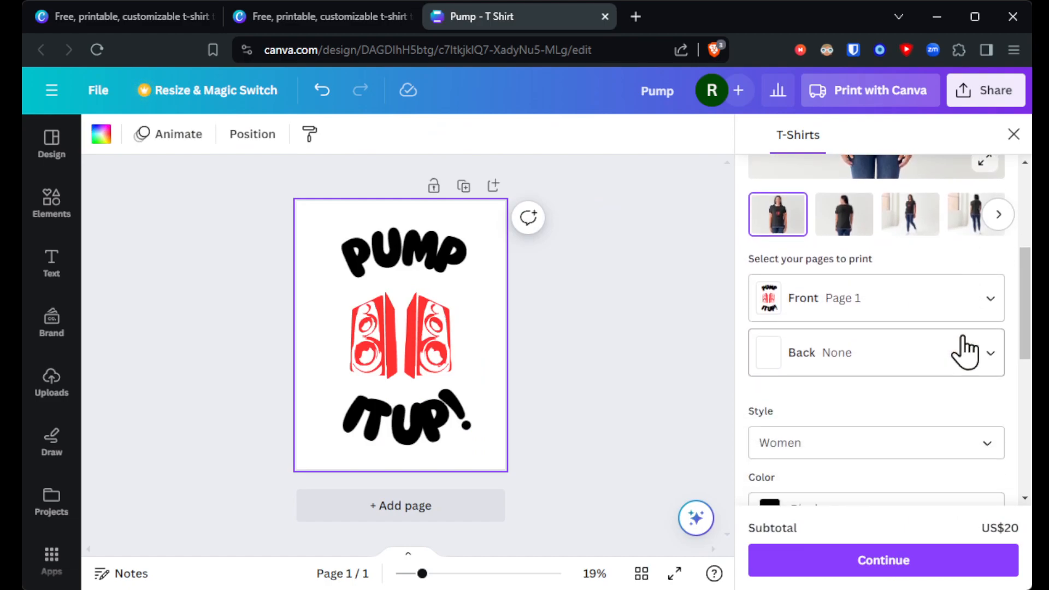
scroll(964, 352, "down", 3)
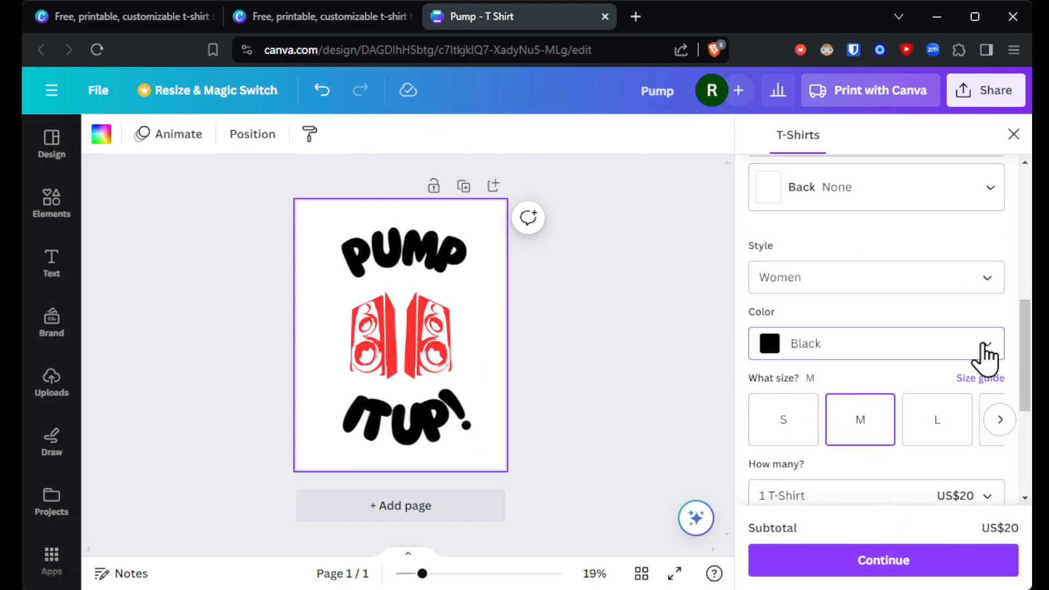
Step: Set the printed T-shirt's color to Gray and check the design on the model preview
left_click(981, 356)
scroll(847, 496, "down", 1)
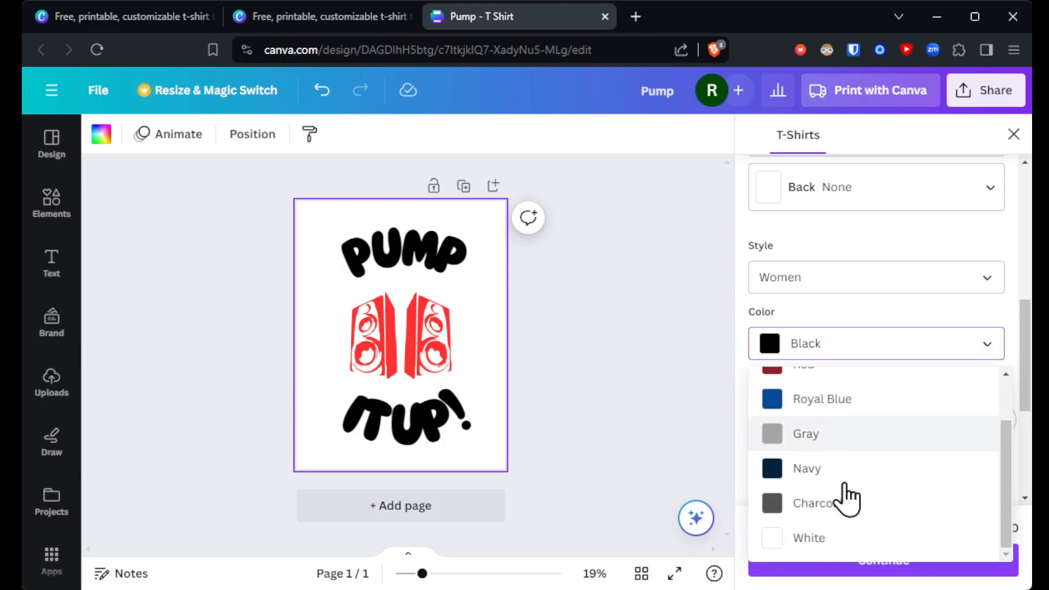
scroll(848, 498, "up", 1)
scroll(847, 499, "down", 2)
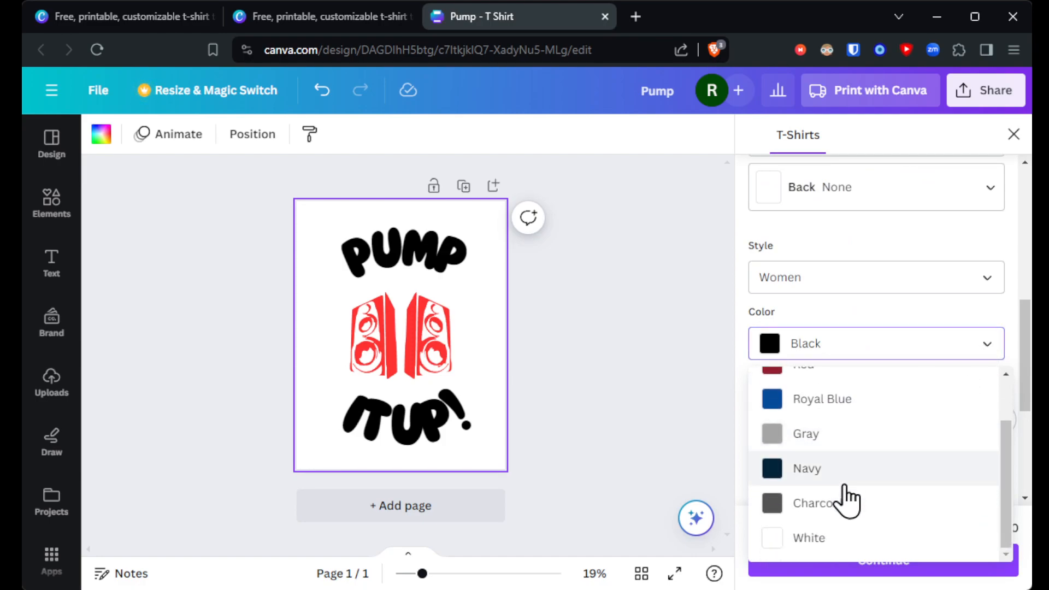
left_click(814, 436)
scroll(862, 450, "up", 7)
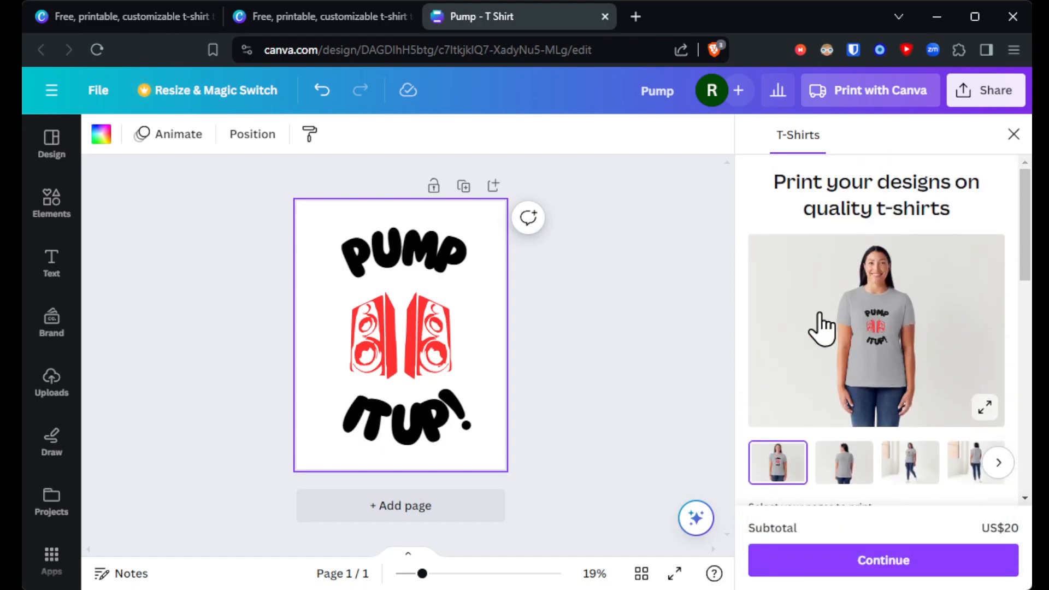
Step: Set the printed T-shirt's color to White and check the design on the model preview
scroll(877, 352, "down", 6)
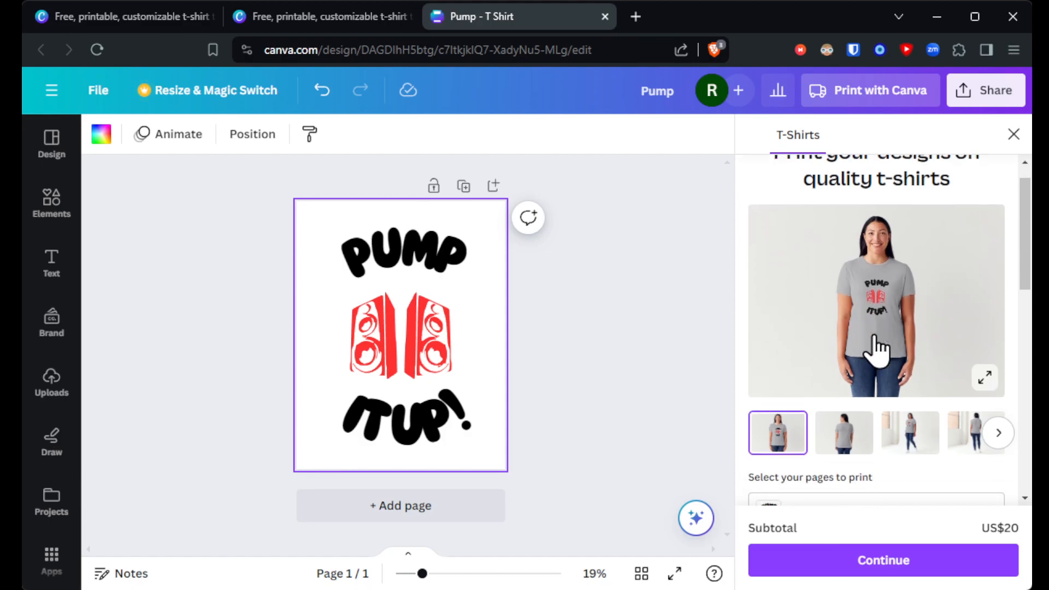
scroll(877, 352, "down", 4)
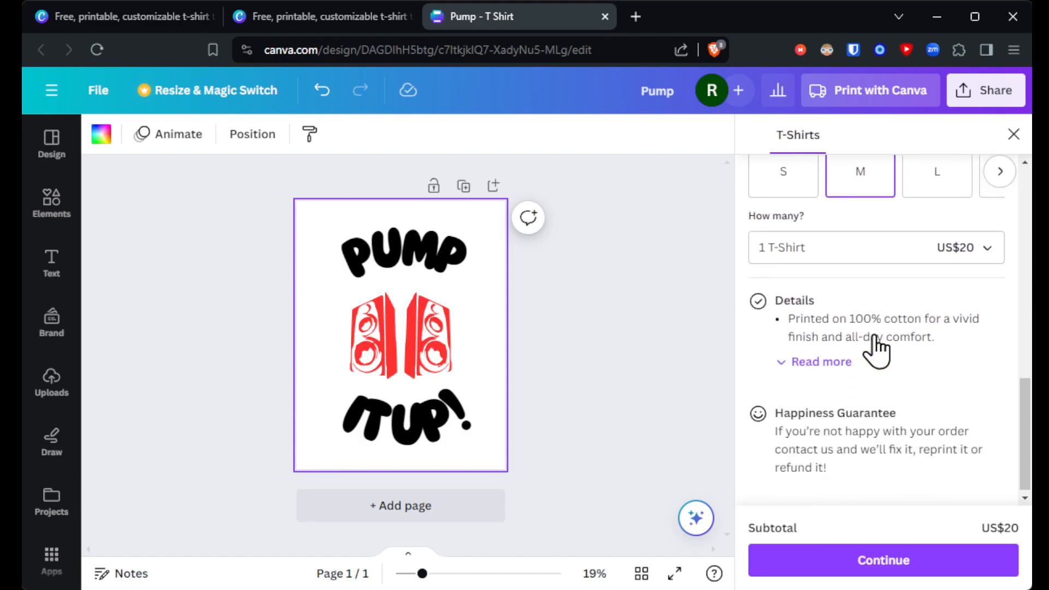
scroll(877, 350, "up", 3)
scroll(875, 336, "down", 2)
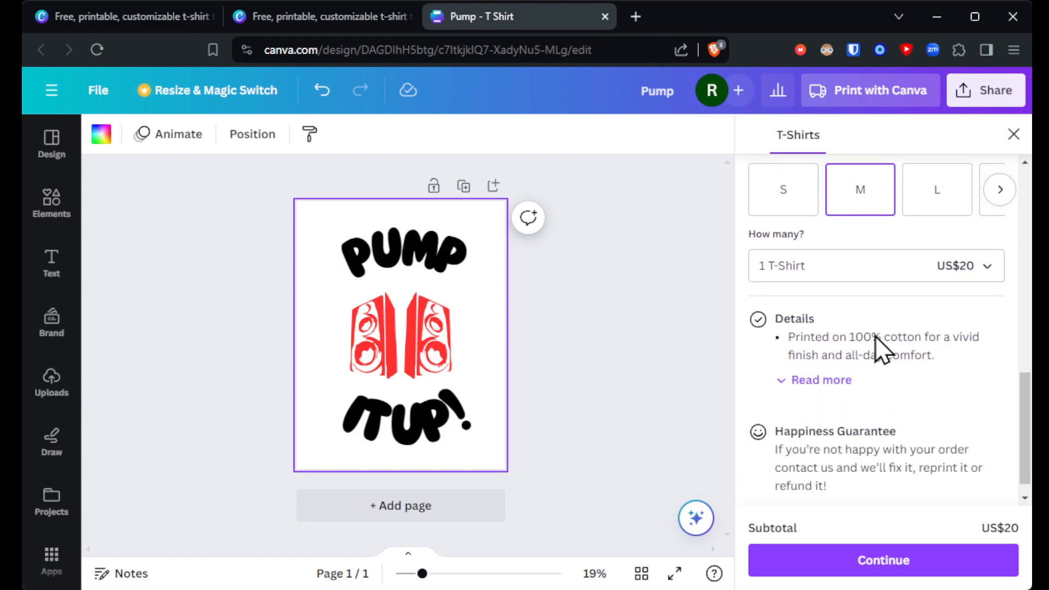
scroll(878, 347, "up", 5)
left_click(988, 429)
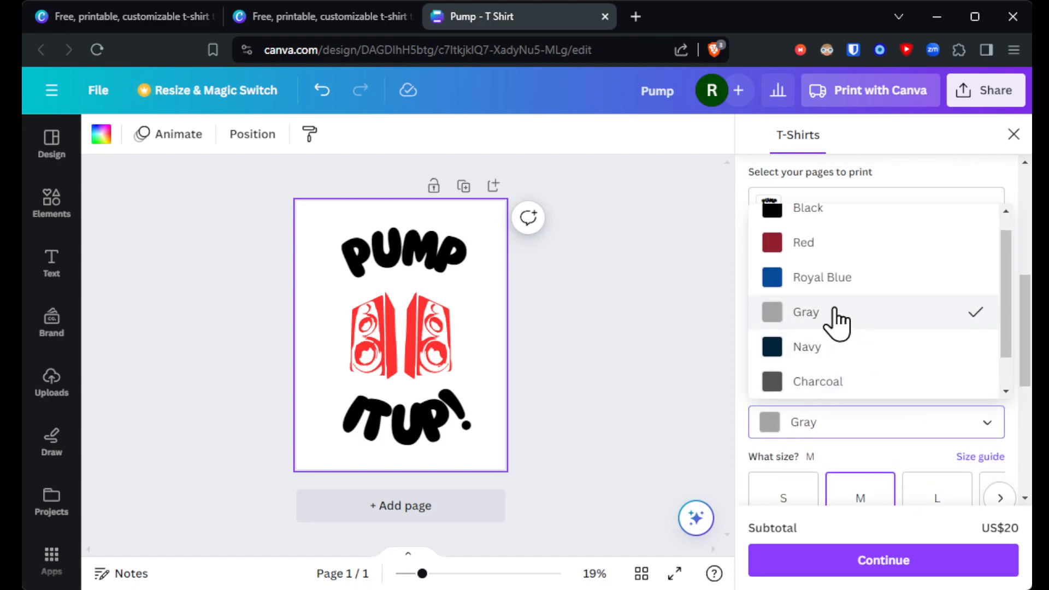
scroll(836, 323, "down", 2)
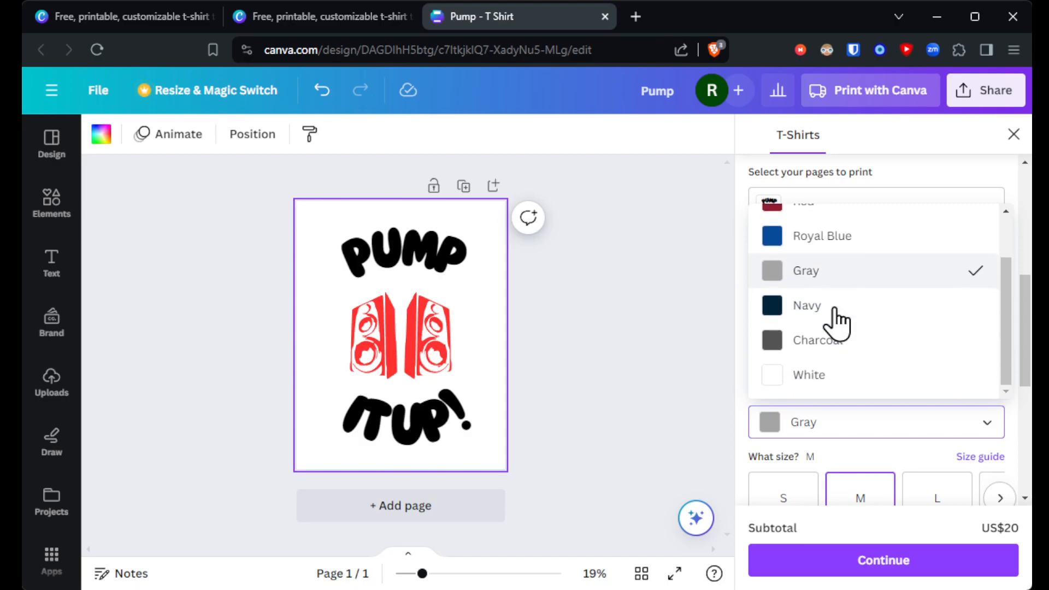
left_click(808, 381)
scroll(863, 376, "up", 2)
scroll(865, 377, "up", 3)
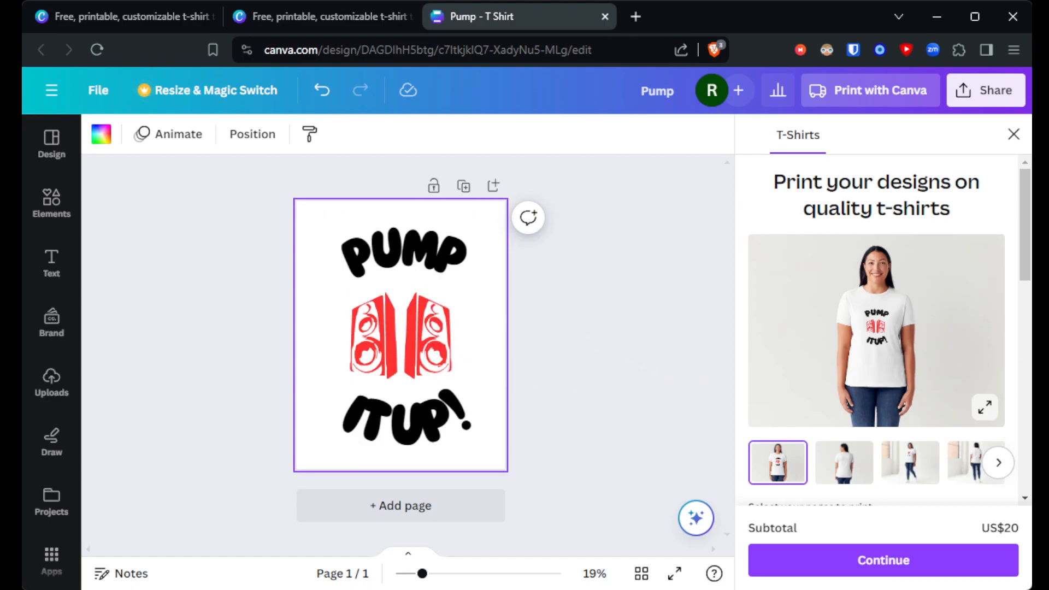
Step: Review the T-shirt order's page, style, color, size and quantity options and its product details
scroll(975, 339, "down", 5)
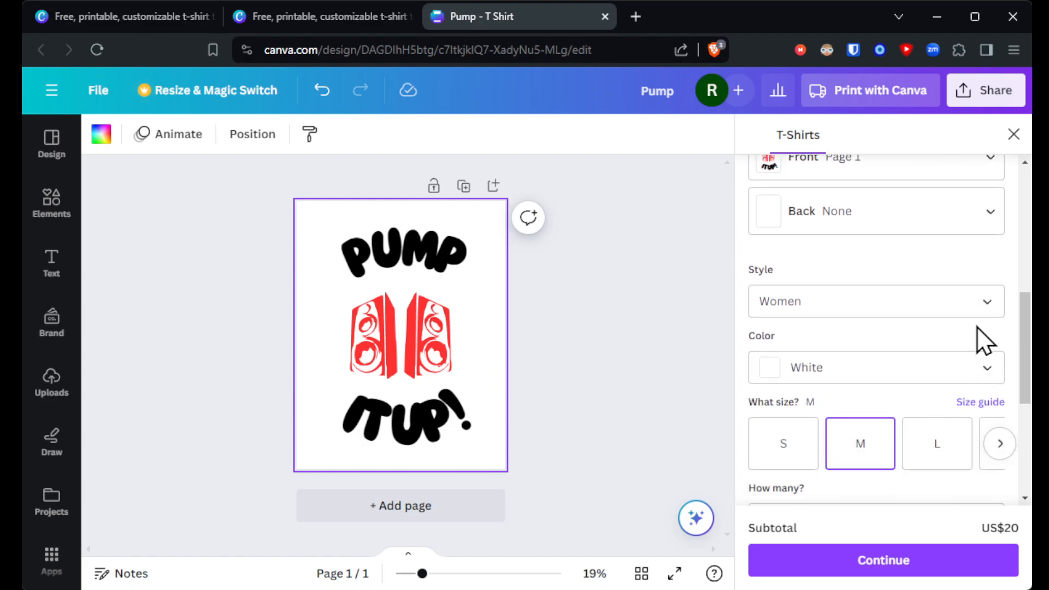
scroll(984, 340, "down", 1)
scroll(981, 340, "down", 4)
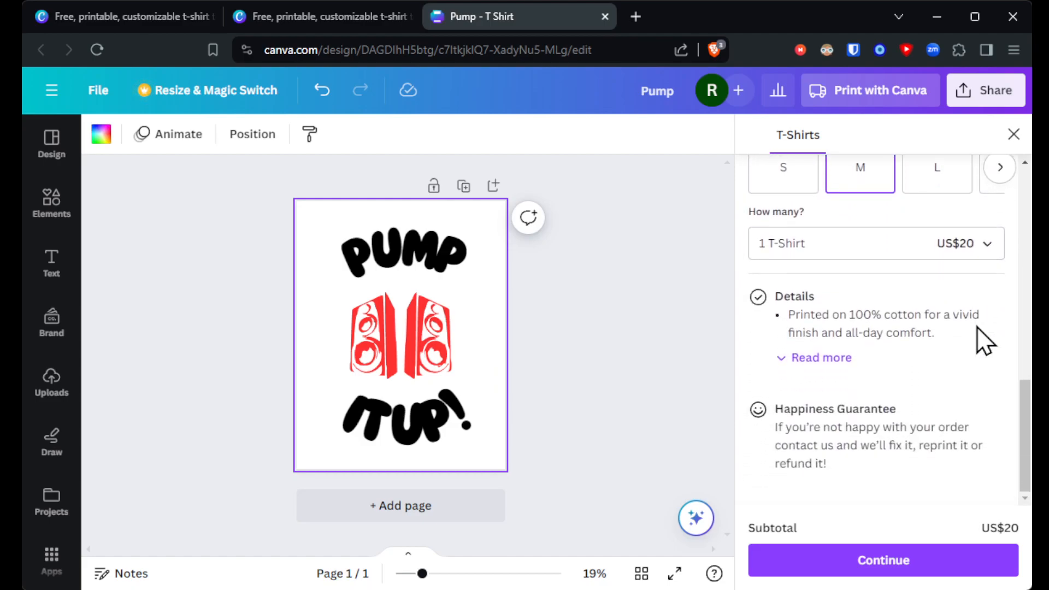
scroll(980, 340, "up", 4)
scroll(978, 340, "up", 6)
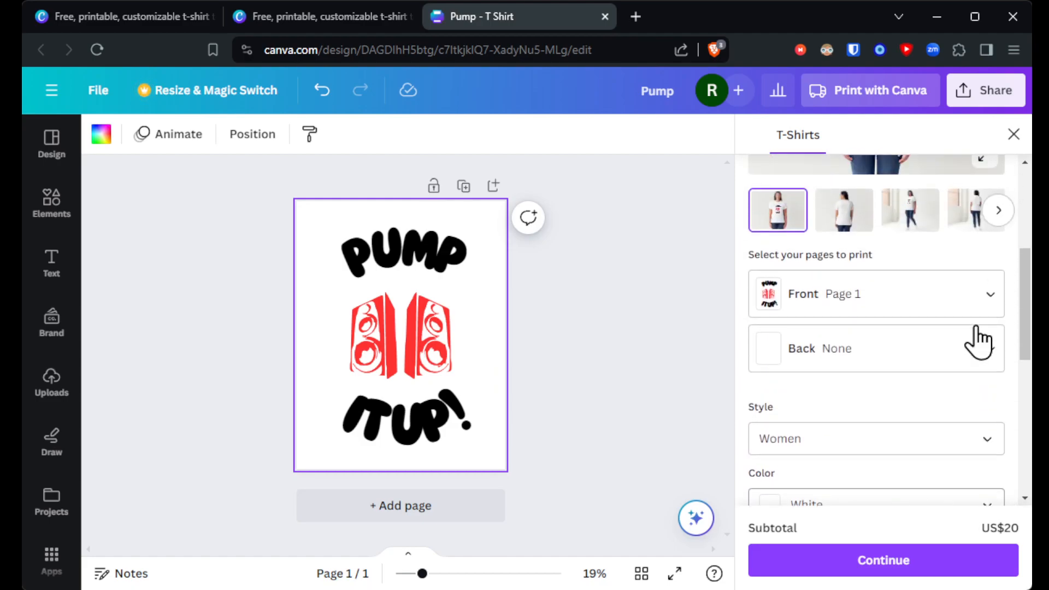
scroll(978, 340, "up", 1)
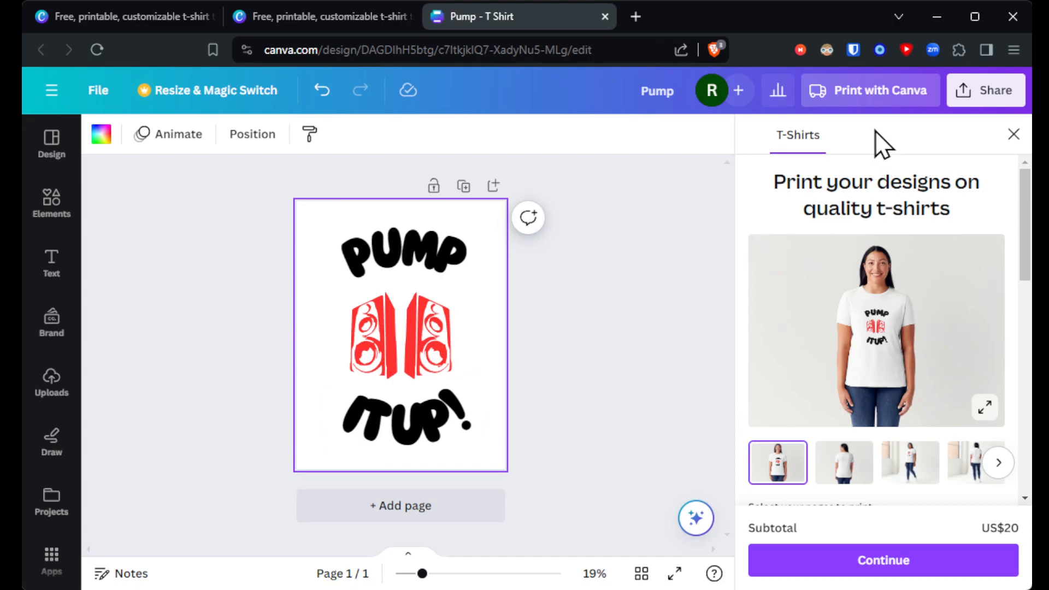
Step: Download the design as a PNG with a transparent background at size multiplier 1.375, and dismiss the completion notice
left_click(992, 105)
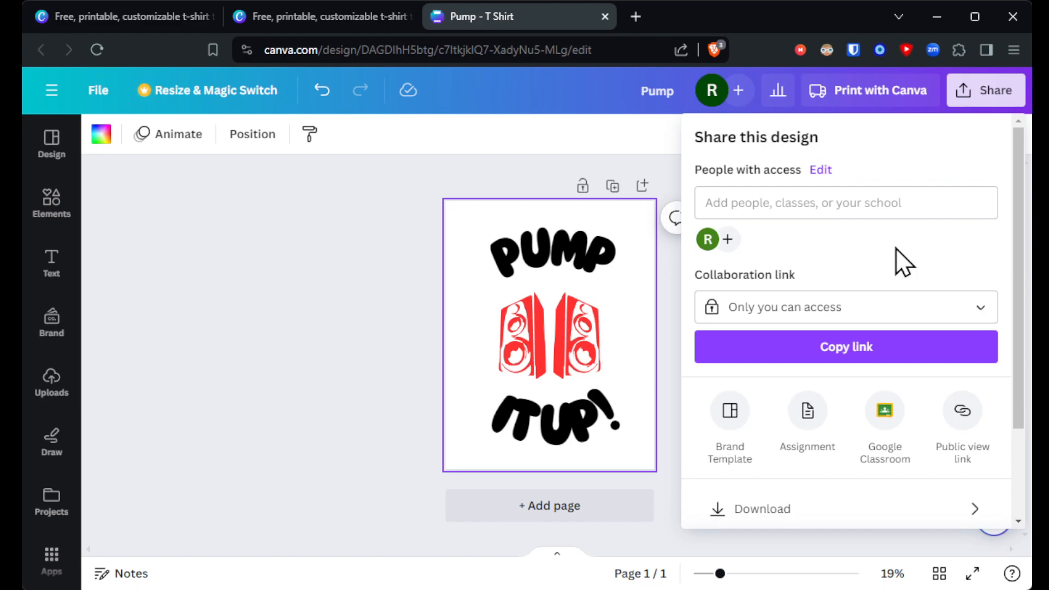
scroll(896, 248, "down", 3)
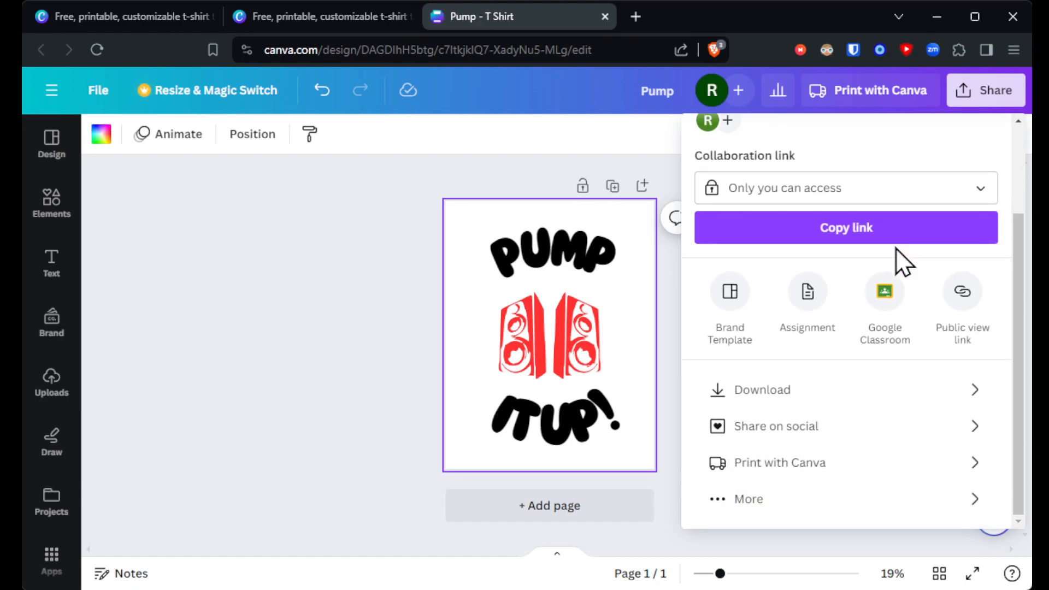
left_click(772, 393)
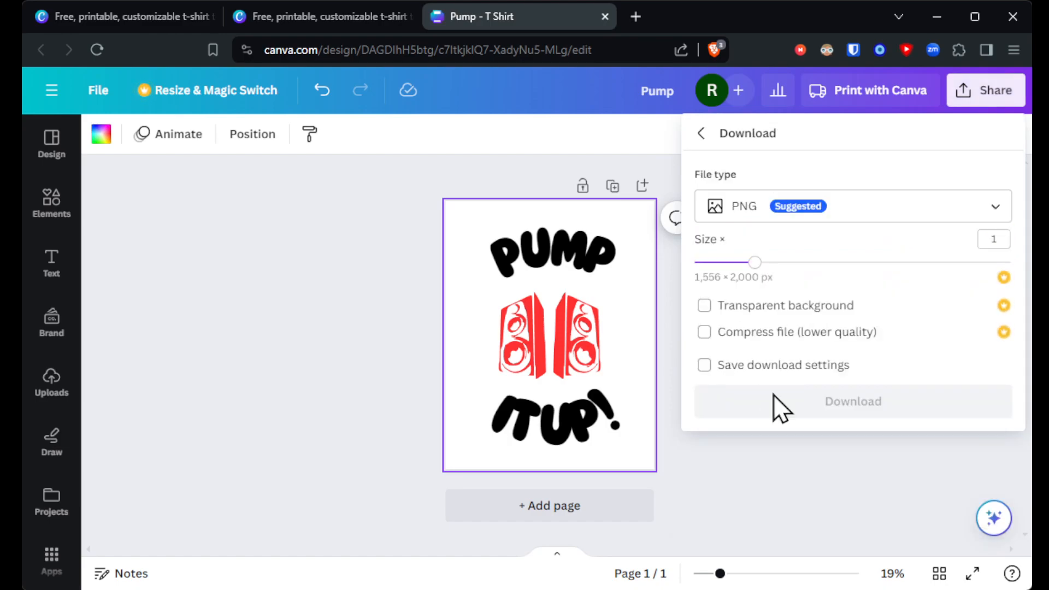
left_click(705, 306)
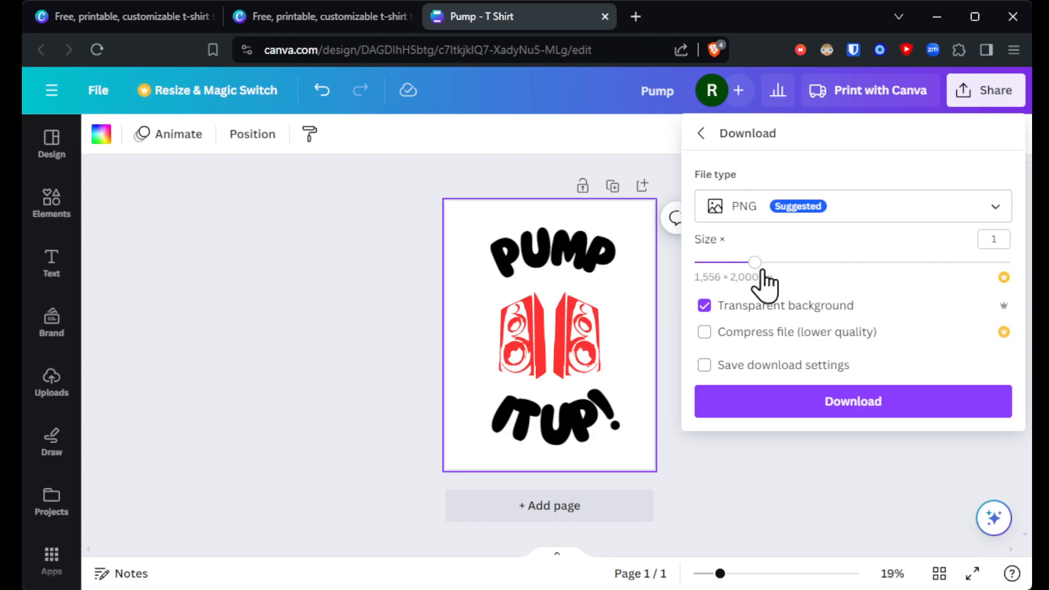
left_click_drag(756, 271, 798, 271)
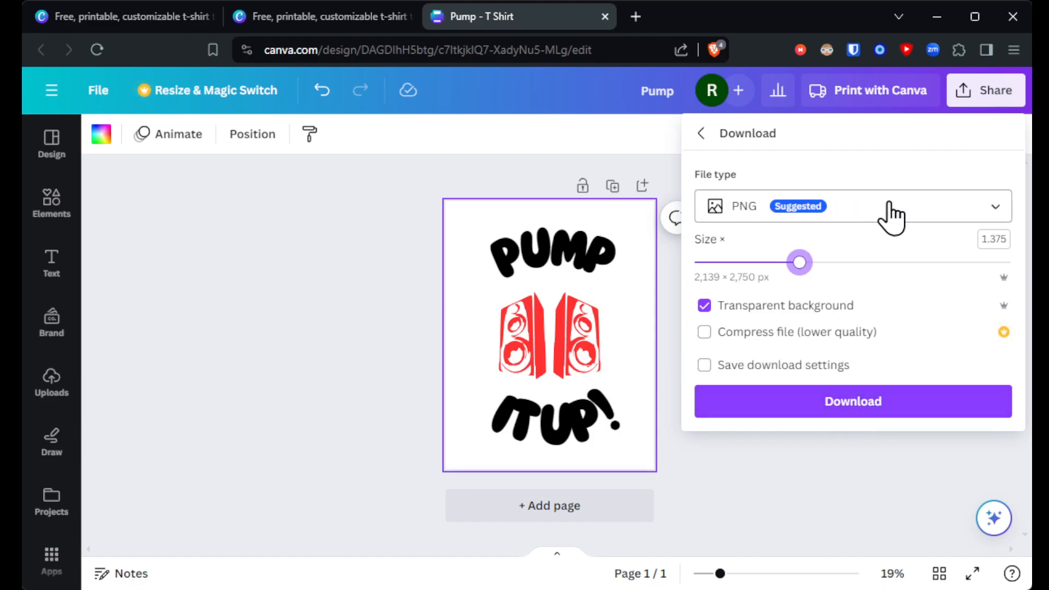
left_click(867, 418)
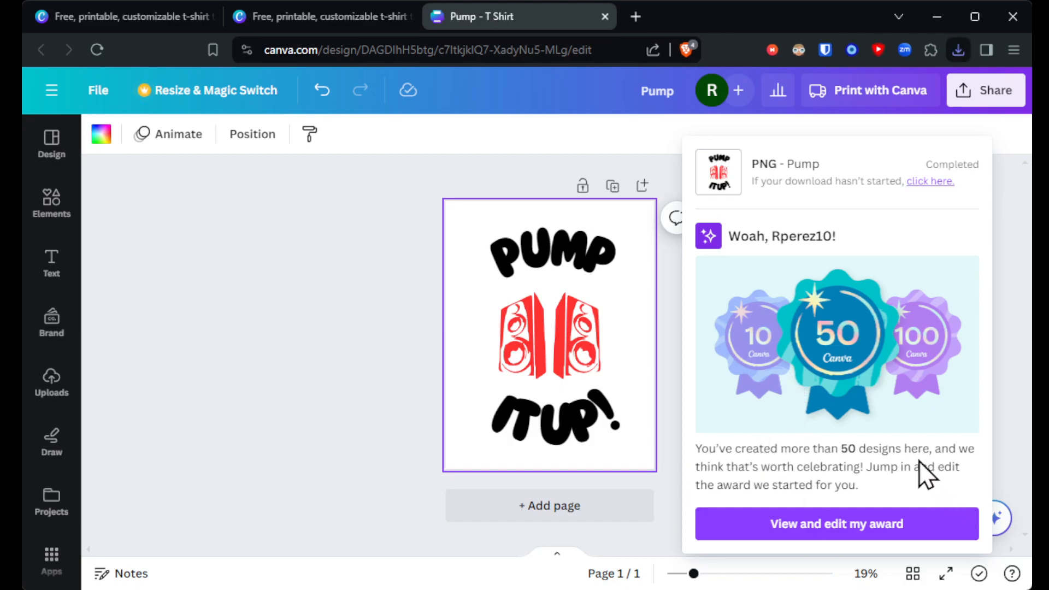
left_click(238, 365)
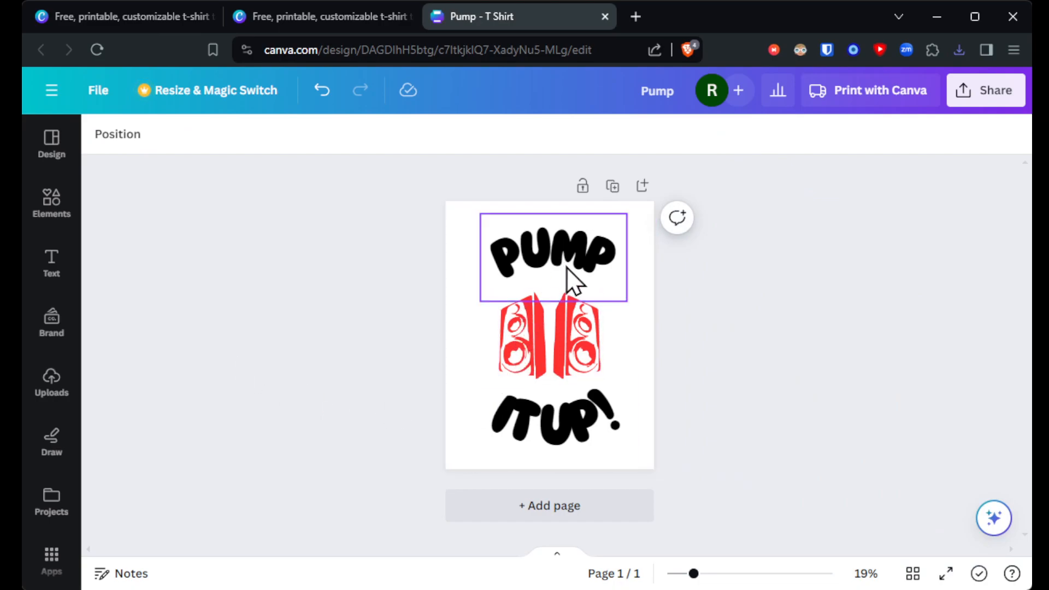